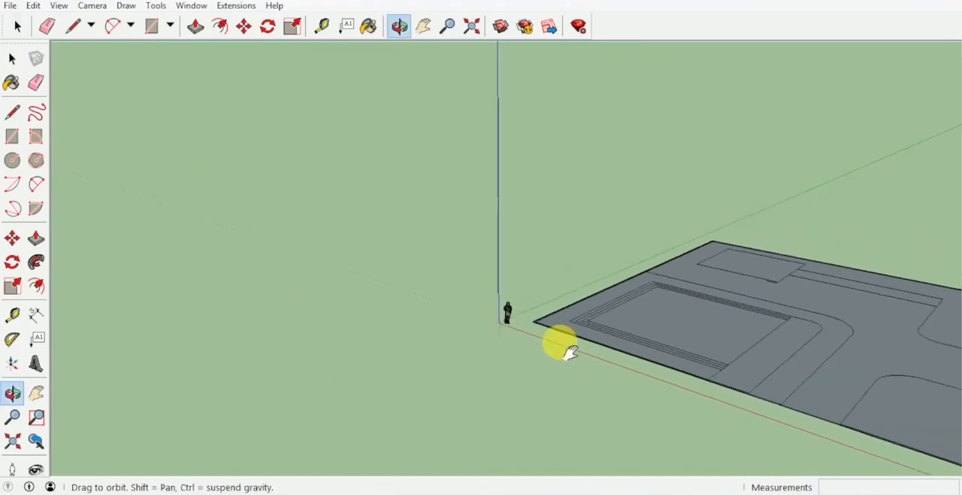
pyautogui.scroll(-3, 505, 316)
# Examine the house floor plan beside the site plan, focusing on its U-shaped staircase
pyautogui.keyDown('shift'); pyautogui.moveTo(594, 400); pyautogui.dragTo(372, 379, button='middle'); pyautogui.keyUp('shift')
pyautogui.scroll(3, 682, 347)
pyautogui.moveTo(683, 347)
pyautogui.mouseDown(button='middle')
pyautogui.moveTo(581, 293)
pyautogui.moveTo(687, 344)
pyautogui.mouseUp(button='middle')
pyautogui.moveTo(593, 280)
pyautogui.mouseDown(button='middle')
pyautogui.moveTo(678, 343)
pyautogui.moveTo(601, 348)
pyautogui.moveTo(570, 262)
pyautogui.mouseUp(button='middle')
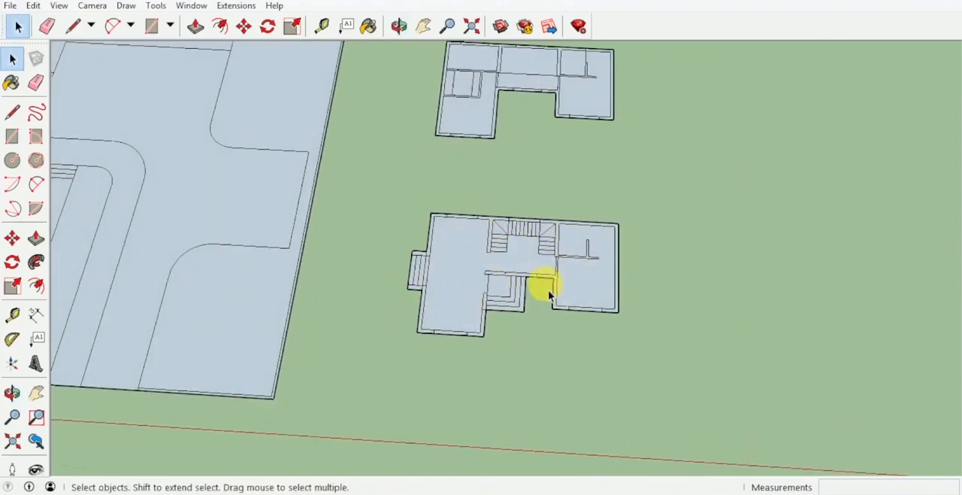
pyautogui.scroll(4, 542, 262)
pyautogui.moveTo(542, 265); pyautogui.dragTo(542, 284, button='middle')
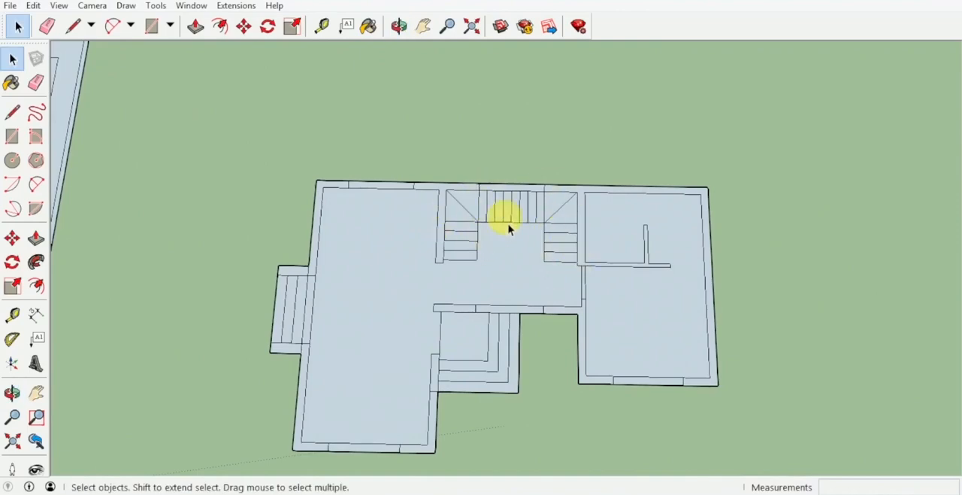
pyautogui.scroll(2, 559, 254)
pyautogui.moveTo(558, 253)
pyautogui.mouseDown(button='middle')
pyautogui.moveTo(565, 281)
pyautogui.moveTo(567, 271)
pyautogui.mouseUp(button='middle')
pyautogui.scroll(1, 568, 274)
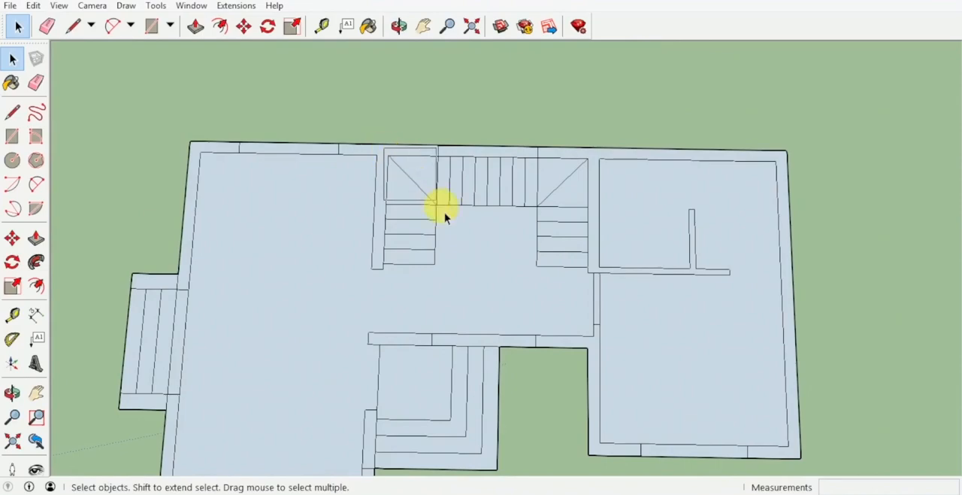
# Copy the U-shaped staircase linework from the floor plan to the empty ground beside the house
pyautogui.moveTo(384, 149); pyautogui.dragTo(594, 298)
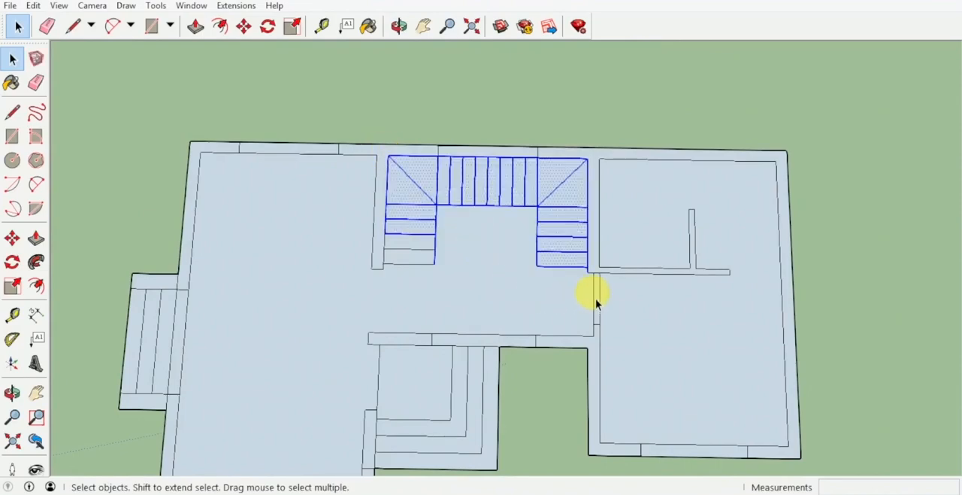
pyautogui.scroll(3, 402, 245)
pyautogui.scroll(3, 428, 248)
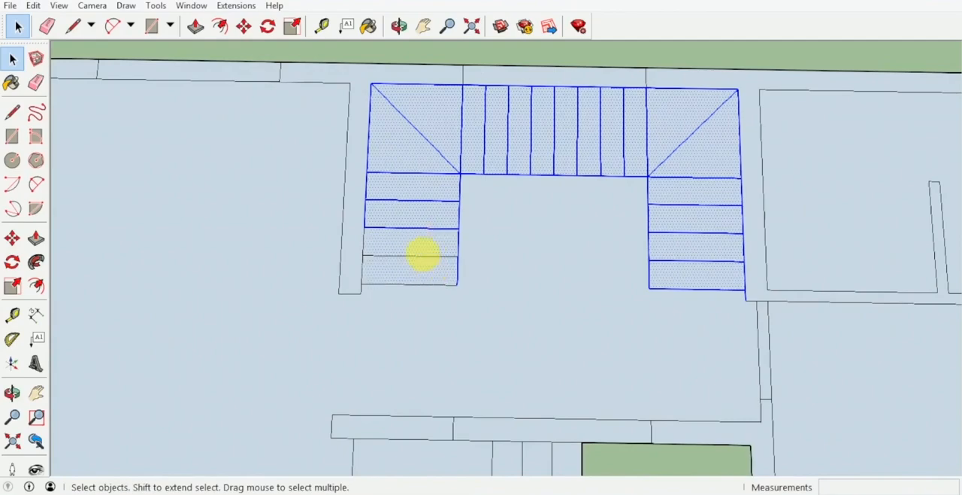
pyautogui.scroll(-4, 421, 244)
pyautogui.press('m')
pyautogui.scroll(-2, 466, 247)
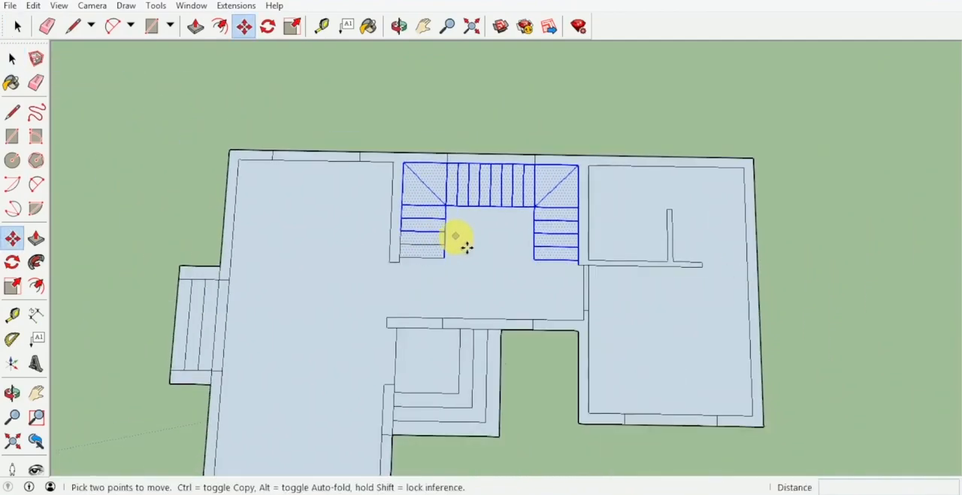
pyautogui.press('ctrl')
pyautogui.scroll(-2, 468, 257)
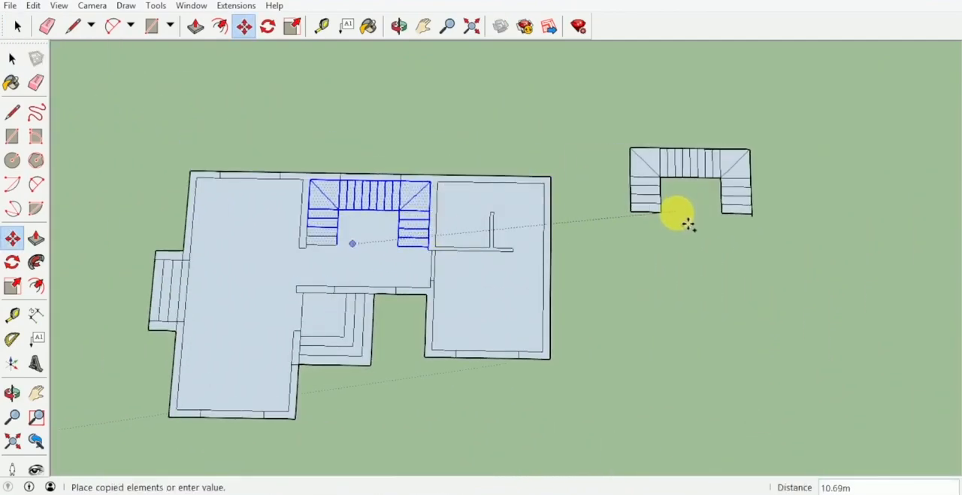
pyautogui.click(672, 231)
pyautogui.keyDown('shift'); pyautogui.moveTo(551, 227); pyautogui.dragTo(616, 230, button='middle'); pyautogui.keyUp('shift')
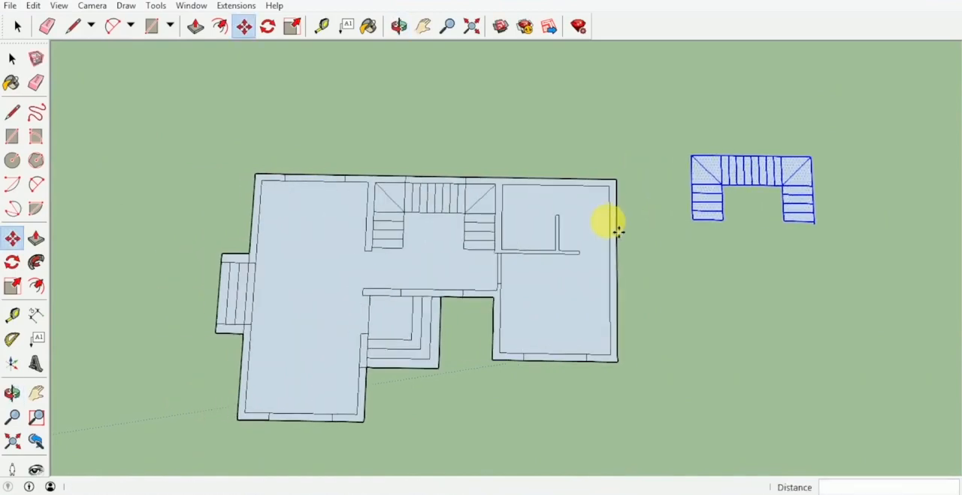
# Erase the stray edge stub extending past the outer corner of the copied staircase
pyautogui.press('e')
pyautogui.scroll(8, 817, 222)
pyautogui.click(823, 224)
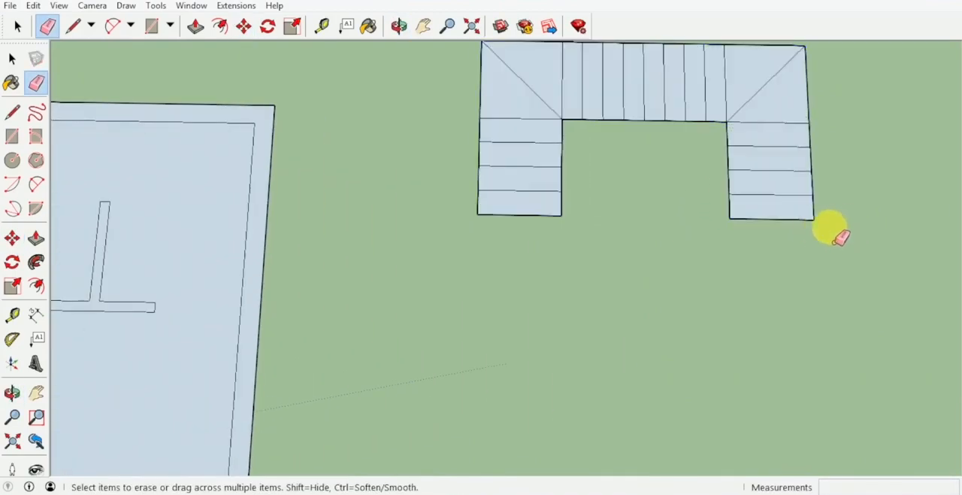
# Erase all of the original staircase's tread, diagonal and inner boundary lines from the floor plan
pyautogui.scroll(-2, 782, 227)
pyautogui.scroll(-2, 609, 235)
pyautogui.keyDown('shift'); pyautogui.moveTo(610, 235); pyautogui.dragTo(859, 241, button='middle'); pyautogui.keyUp('shift')
pyautogui.scroll(3, 476, 268)
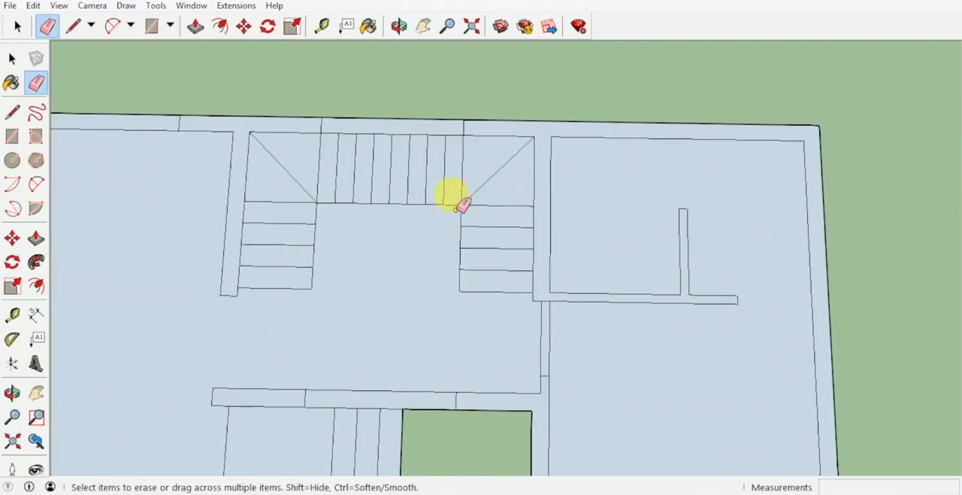
pyautogui.moveTo(313, 295)
pyautogui.mouseDown()
pyautogui.moveTo(318, 208)
pyautogui.moveTo(398, 204)
pyautogui.moveTo(476, 210)
pyautogui.moveTo(478, 295)
pyautogui.mouseUp()
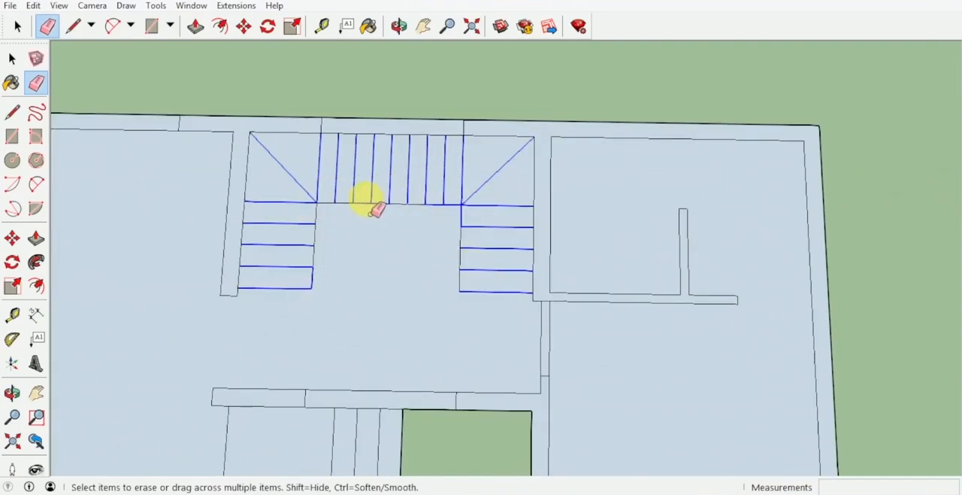
pyautogui.moveTo(423, 203); pyautogui.dragTo(334, 201)
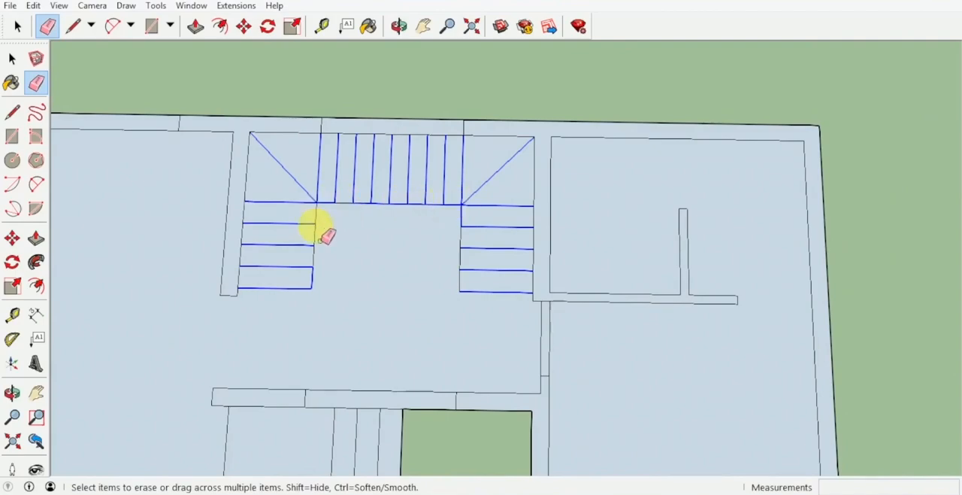
pyautogui.moveTo(314, 286); pyautogui.dragTo(316, 287)
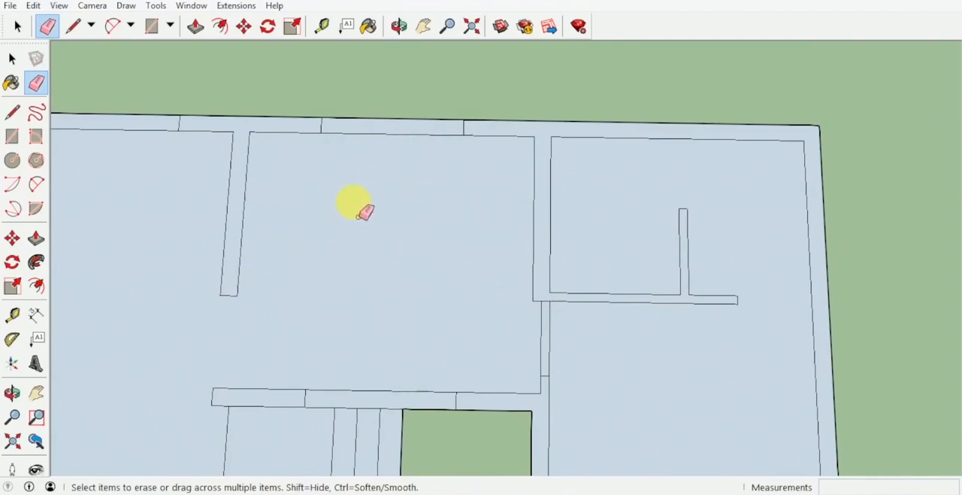
# Group the entire house floor plan, including the entrance and side steps, leaving out the separate staircase copy
pyautogui.scroll(-5, 364, 212)
pyautogui.moveTo(430, 215)
pyautogui.mouseDown(button='middle')
pyautogui.moveTo(469, 253)
pyautogui.moveTo(488, 221)
pyautogui.mouseUp(button='middle')
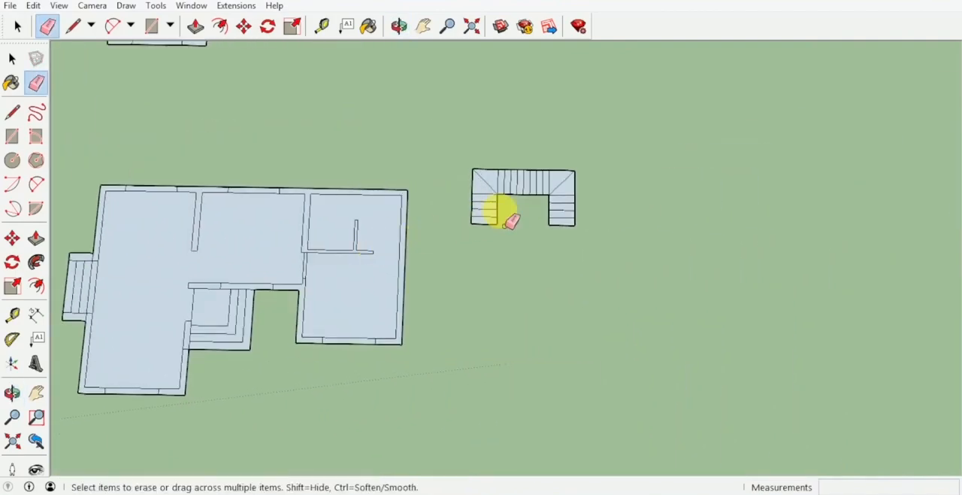
pyautogui.moveTo(511, 220)
pyautogui.mouseDown()
pyautogui.moveTo(571, 208)
pyautogui.moveTo(558, 215)
pyautogui.mouseUp()
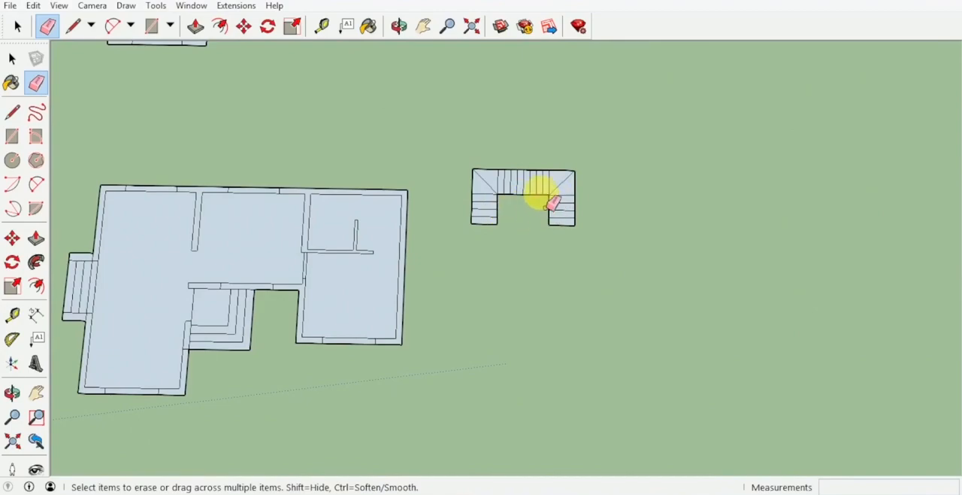
pyautogui.moveTo(521, 247)
pyautogui.mouseDown(button='middle')
pyautogui.moveTo(446, 176)
pyautogui.moveTo(386, 200)
pyautogui.moveTo(466, 272)
pyautogui.moveTo(469, 233)
pyautogui.moveTo(449, 236)
pyautogui.mouseUp(button='middle')
pyautogui.press('space')
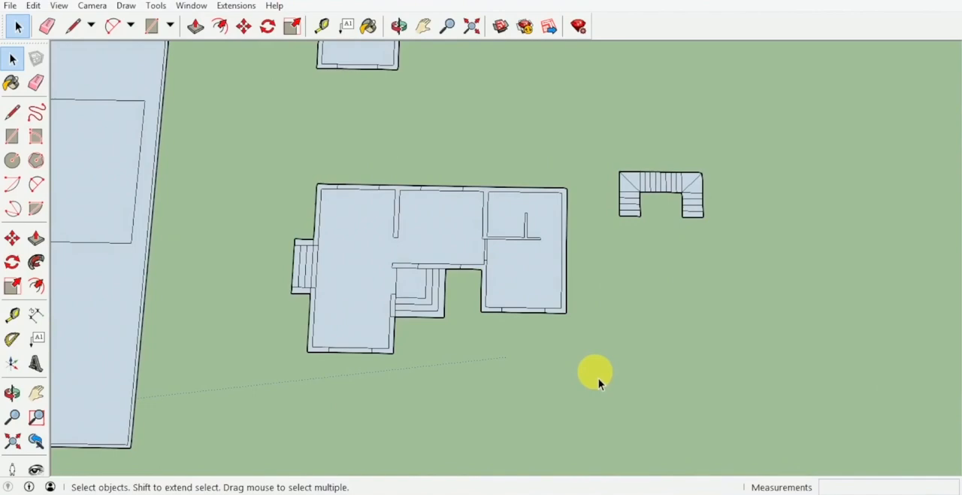
pyautogui.moveTo(578, 371); pyautogui.dragTo(247, 171)
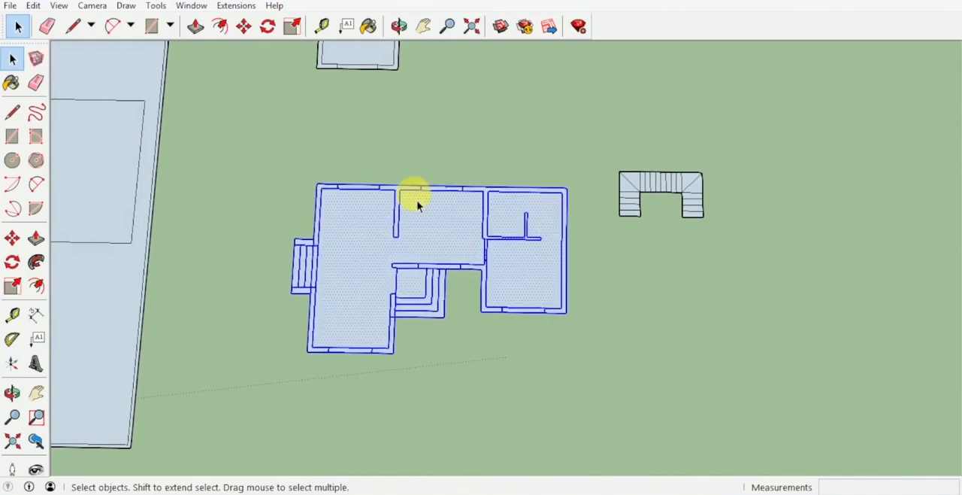
pyautogui.rightClick(390, 237)
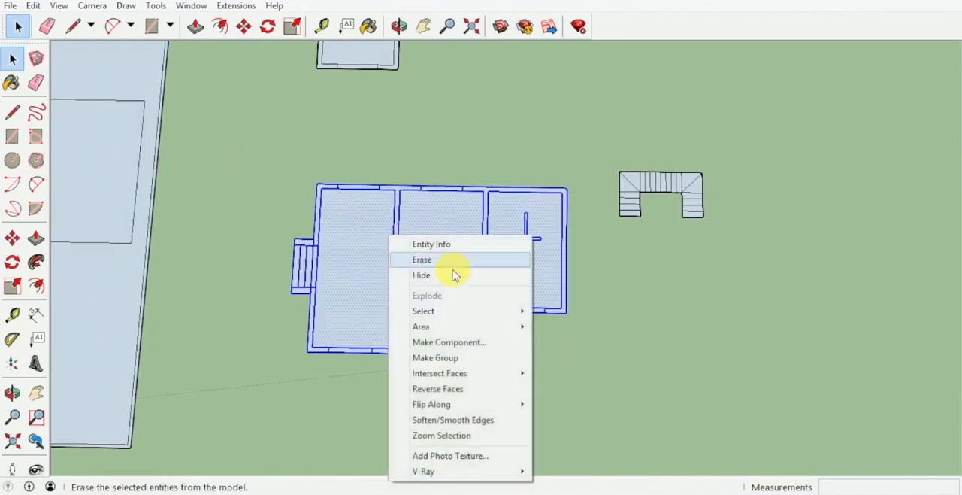
pyautogui.click(475, 358)
# Trace the grouped plan's front outline with lines from the short wing's outer corner, around the recess and entrance steps, to the long wing's front corner
pyautogui.press('l')
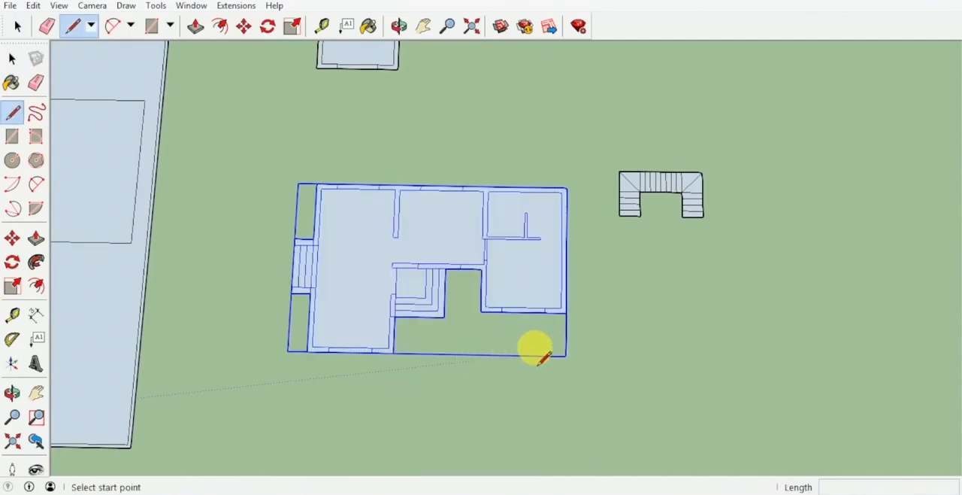
pyautogui.moveTo(533, 348); pyautogui.dragTo(580, 323, button='middle')
pyautogui.click(563, 310)
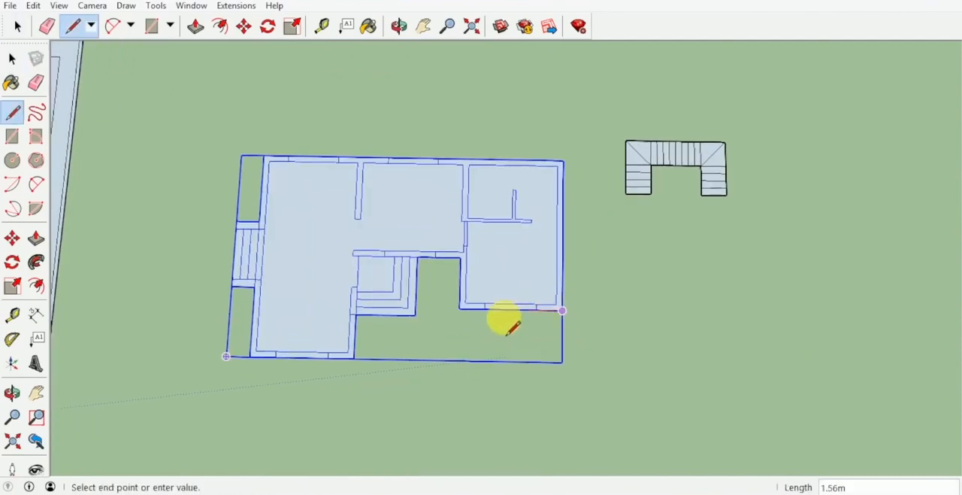
pyautogui.click(459, 306)
pyautogui.scroll(2, 458, 307)
pyautogui.click(463, 258)
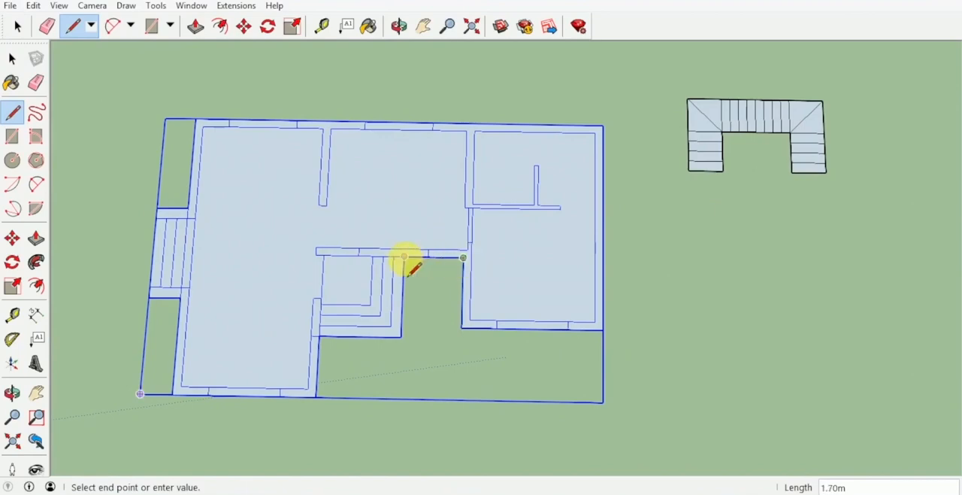
pyautogui.click(403, 256)
pyautogui.click(401, 337)
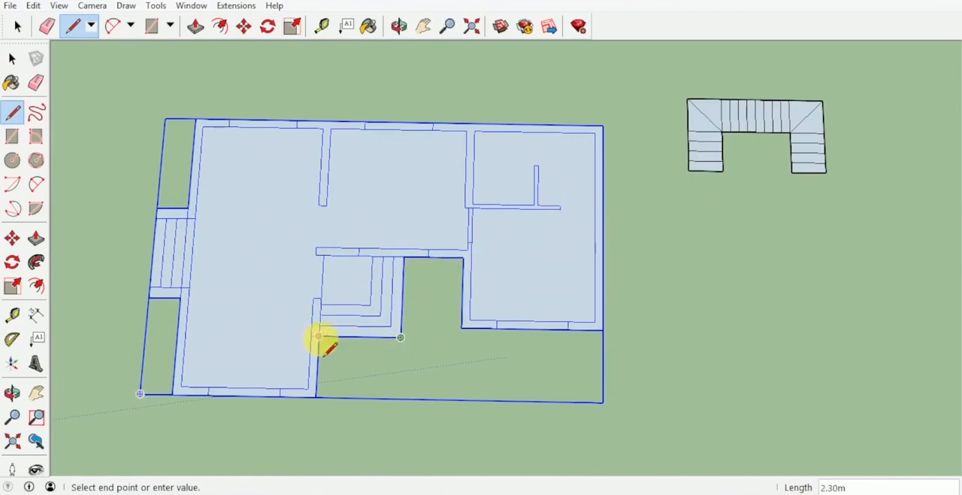
pyautogui.click(319, 338)
pyautogui.click(315, 397)
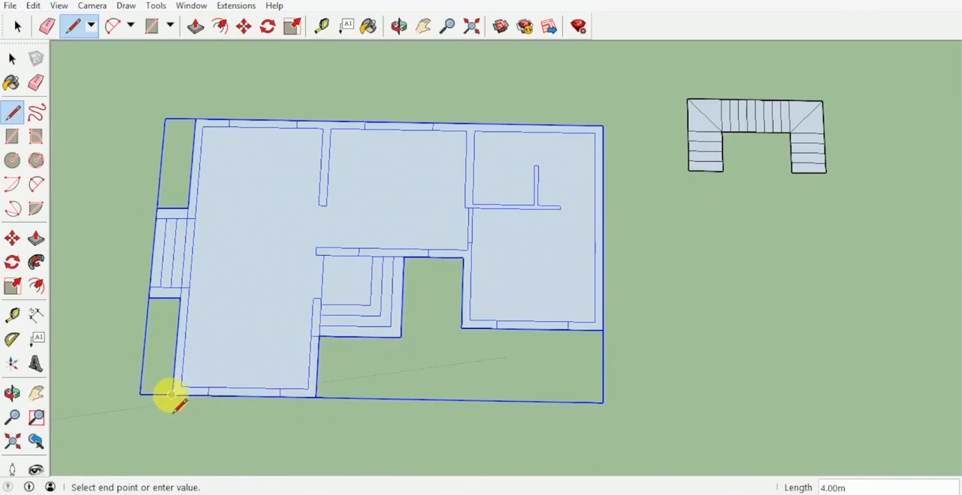
# Continue the traced outline along the long wing's front and side walls, around the side steps, to the rear corner
pyautogui.click(140, 393)
pyautogui.click(180, 297)
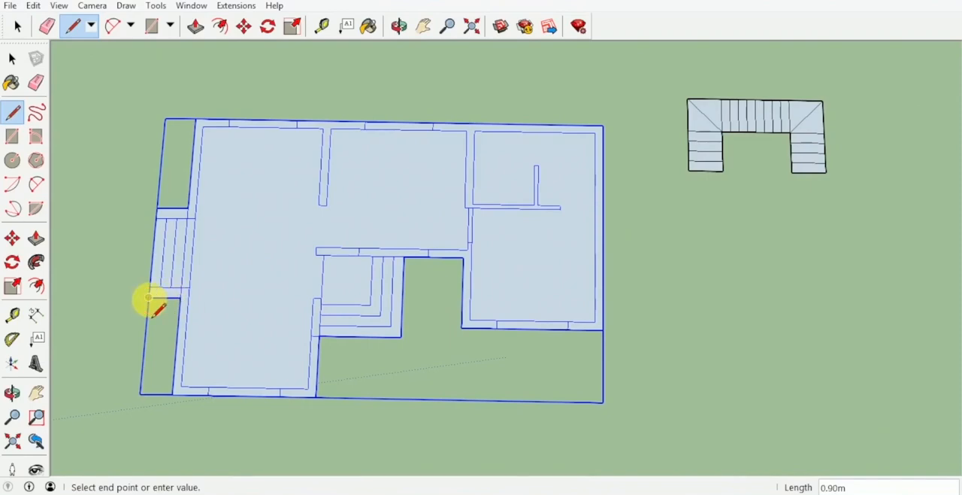
pyautogui.click(148, 297)
pyautogui.click(157, 208)
pyautogui.click(188, 207)
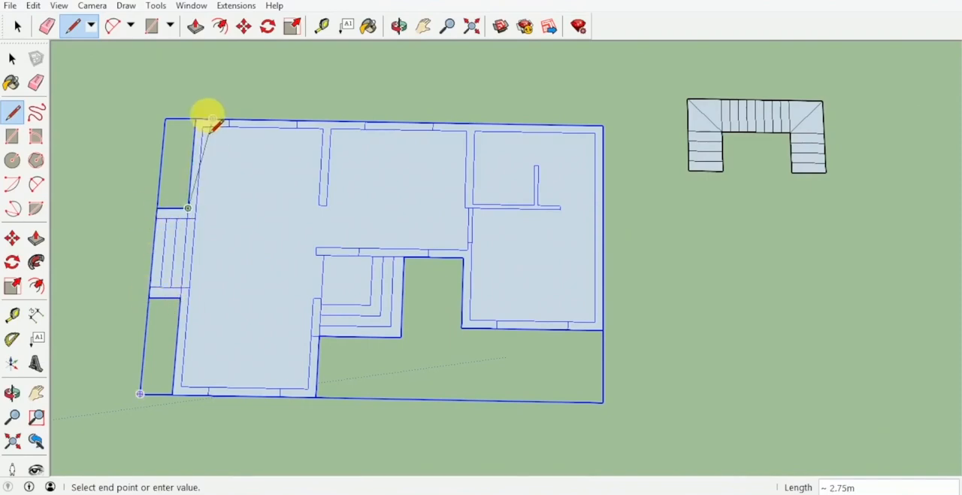
pyautogui.click(195, 118)
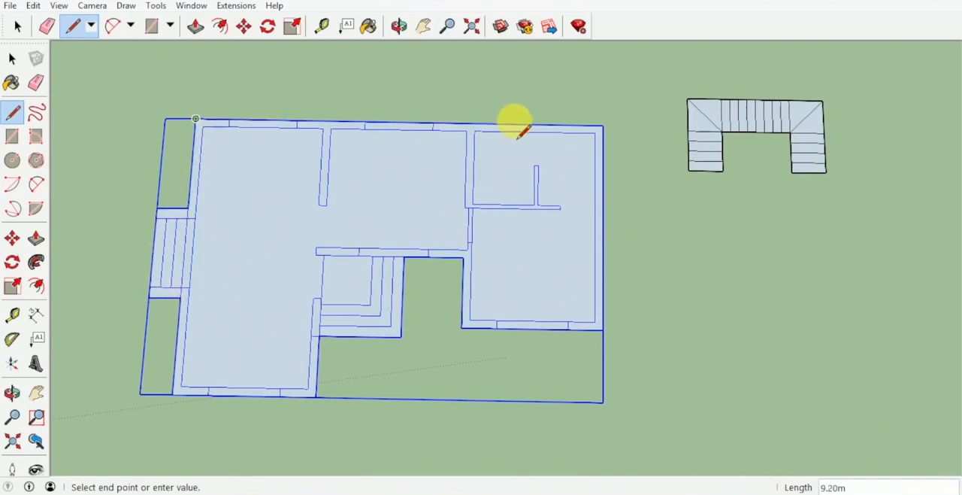
# Trace the rear wall and the short wing's outer wall, and redraw that wing's front edge to close the outline
pyautogui.click(602, 126)
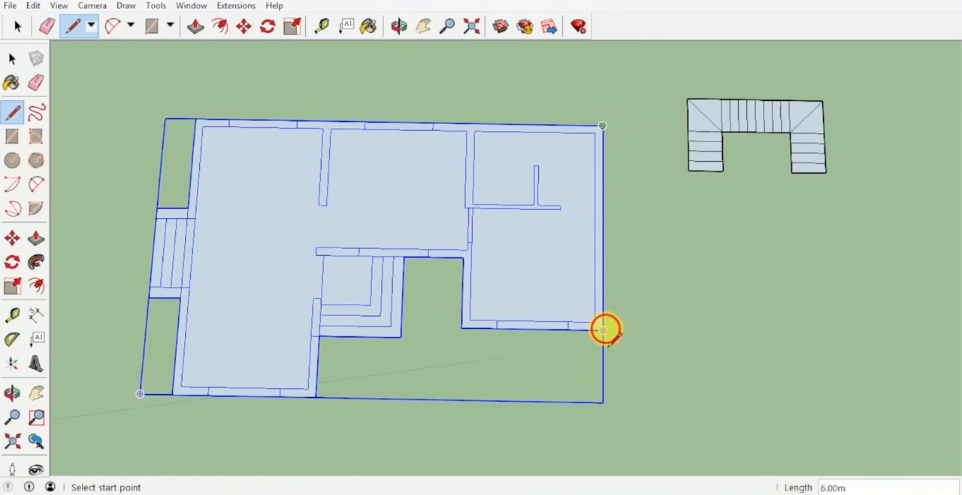
pyautogui.click(602, 329)
pyautogui.click(461, 327)
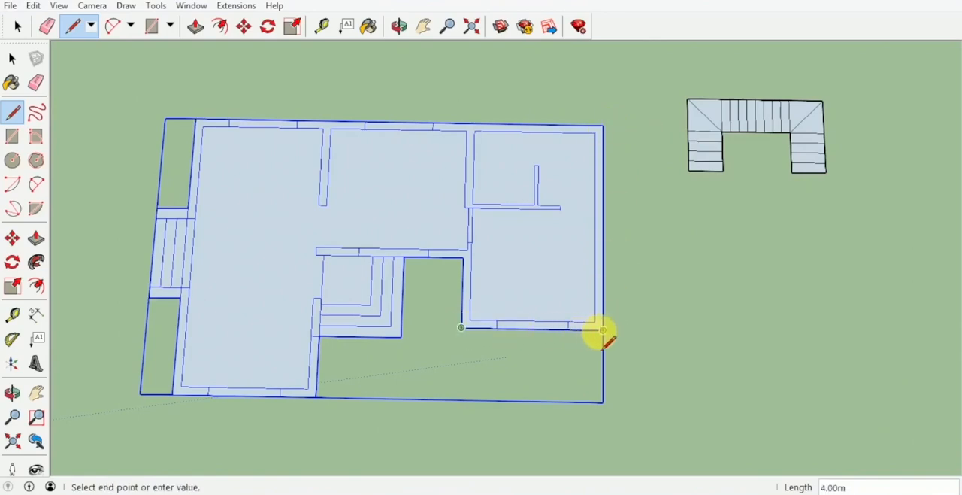
pyautogui.click(602, 329)
# Push/Pull the traced house outline face upward by 0.60 m to form the base slab
pyautogui.press('p')
pyautogui.moveTo(505, 263); pyautogui.dragTo(490, 193, button='middle')
pyautogui.moveTo(489, 193); pyautogui.dragTo(505, 229)
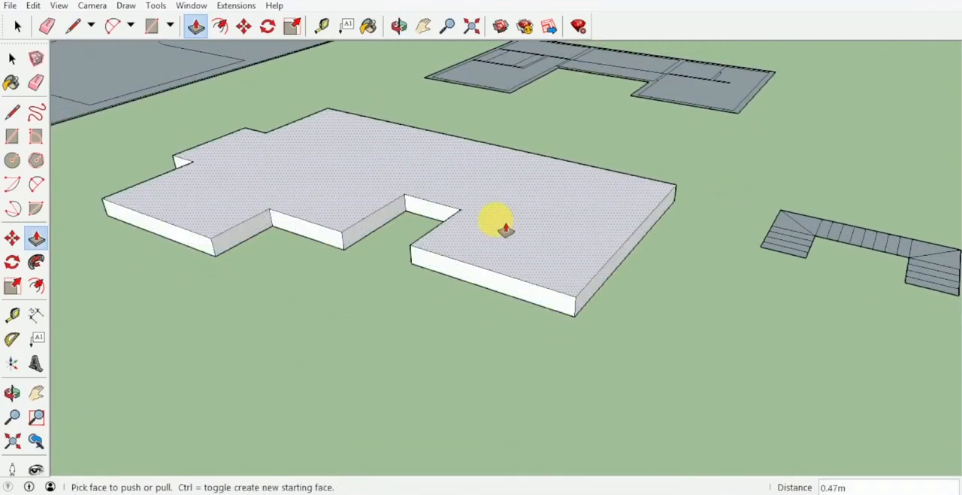
pyautogui.press('Return')
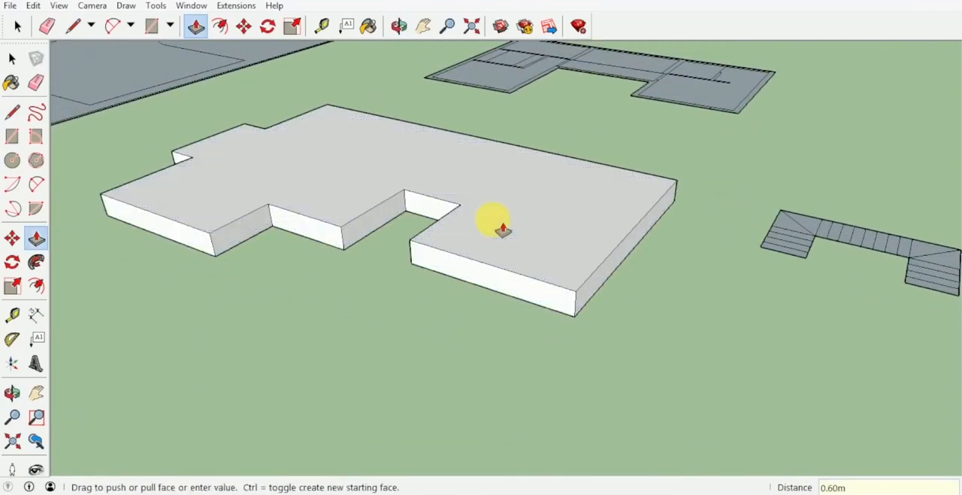
pyautogui.moveTo(502, 228); pyautogui.dragTo(503, 108, button='middle')
pyautogui.press('space')
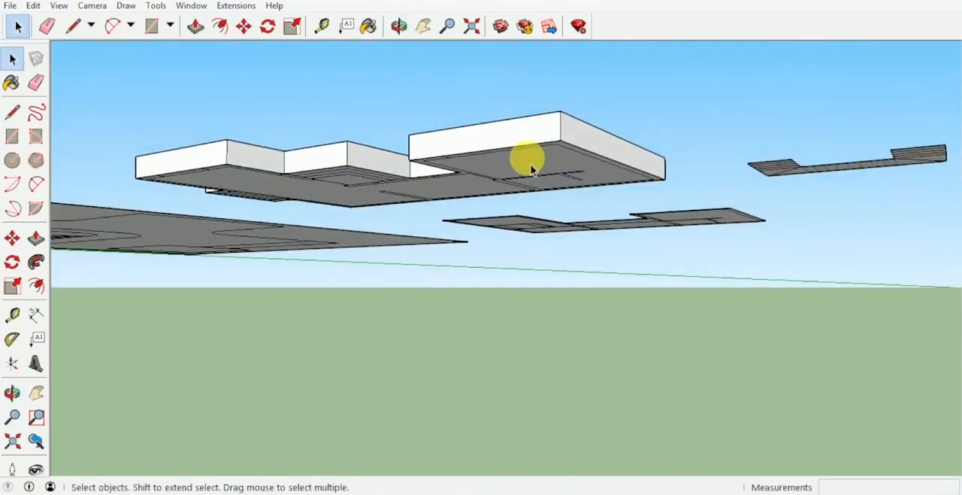
pyautogui.click(549, 154)
pyautogui.scroll(5, 553, 147)
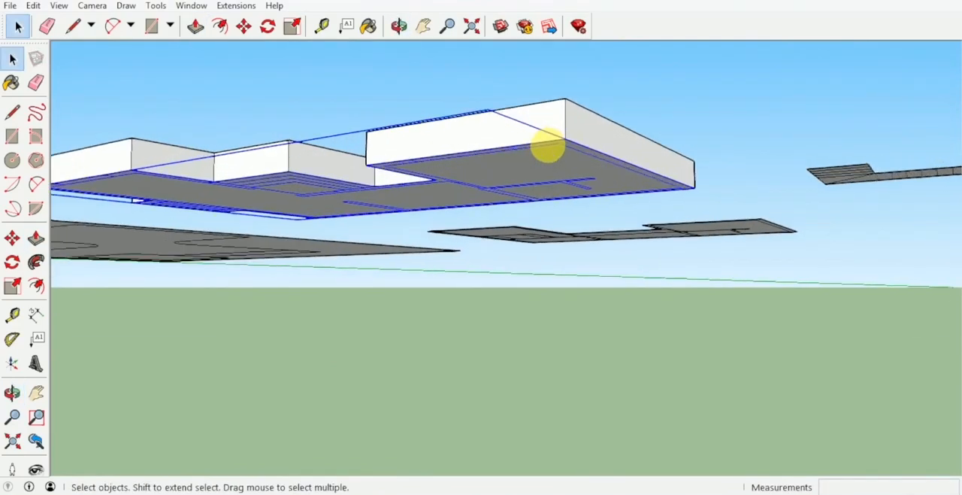
pyautogui.press('m')
pyautogui.click(573, 138)
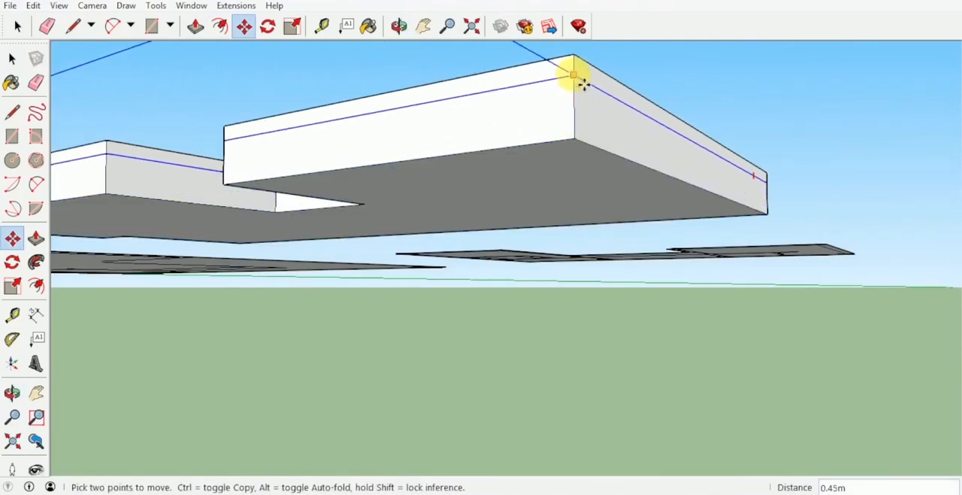
pyautogui.press('Escape')
pyautogui.press('space')
# Move the grouped floor plan straight up 0.60 m from the slab's bottom corner to the matching top corner
pyautogui.moveTo(573, 154); pyautogui.dragTo(563, 85, button='middle')
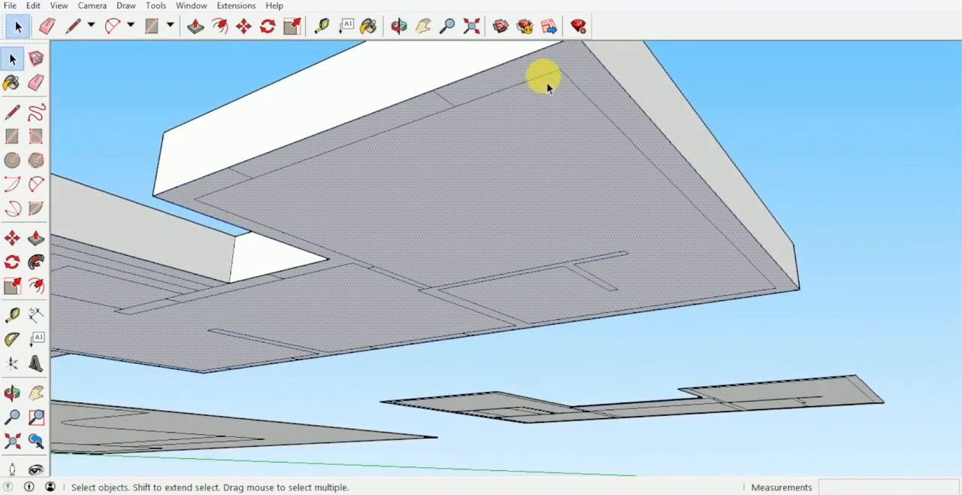
pyautogui.click(547, 82)
pyautogui.press('m')
pyautogui.moveTo(562, 82); pyautogui.dragTo(592, 191, button='middle')
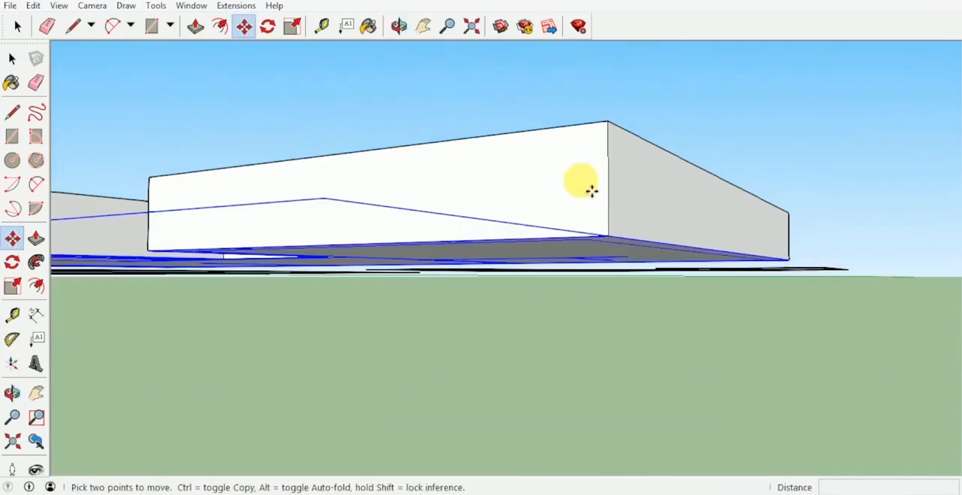
pyautogui.click(615, 224)
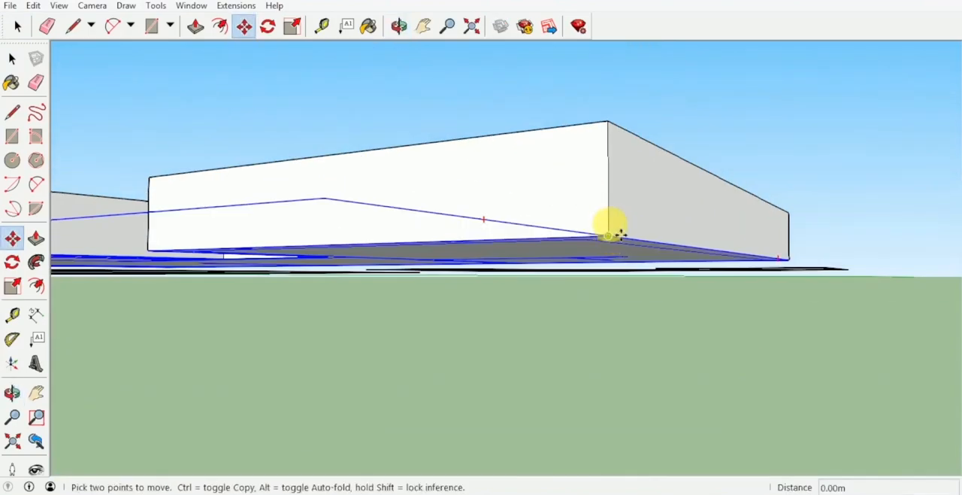
pyautogui.click(618, 136)
pyautogui.moveTo(619, 137); pyautogui.dragTo(630, 275, button='middle')
pyautogui.press('space')
pyautogui.scroll(-2, 618, 206)
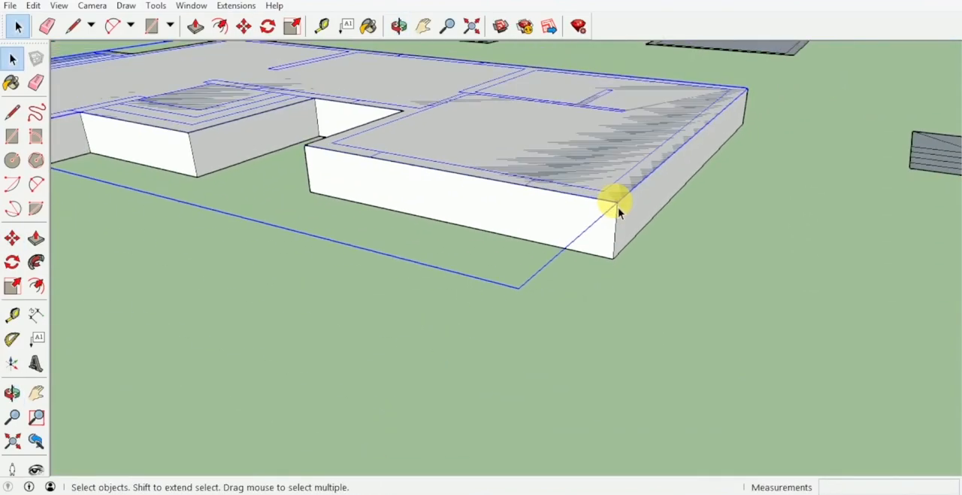
pyautogui.scroll(-1, 617, 206)
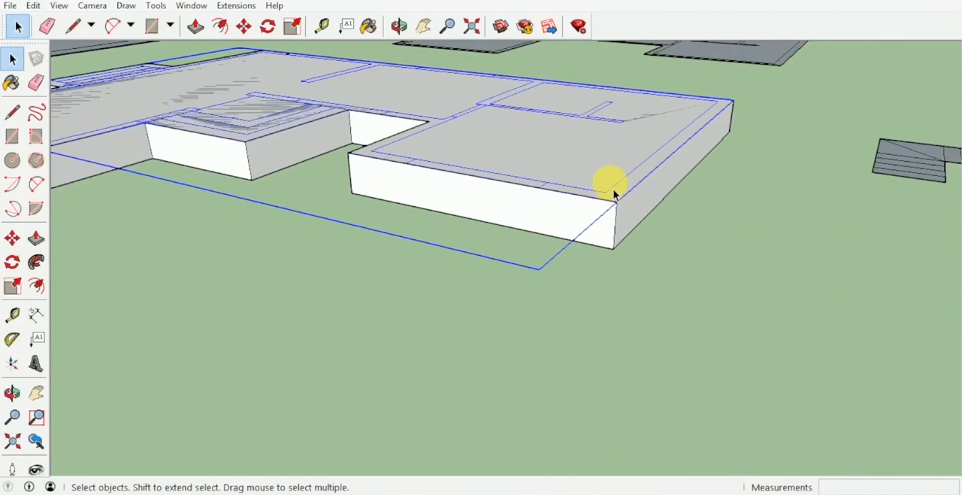
pyautogui.moveTo(600, 153); pyautogui.dragTo(638, 254, button='middle')
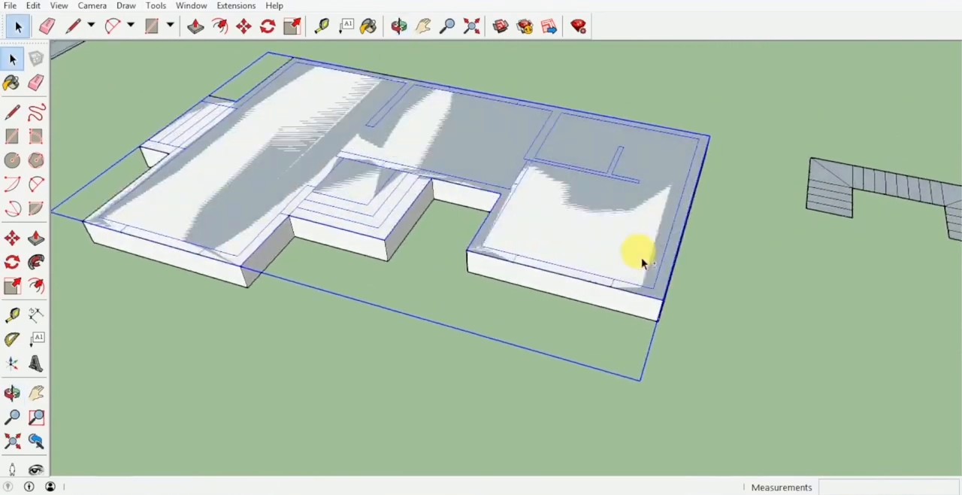
# Explode the floor-plan group lying on top of the slab and clear the selection
pyautogui.rightClick(531, 178)
pyautogui.rightClick(523, 175)
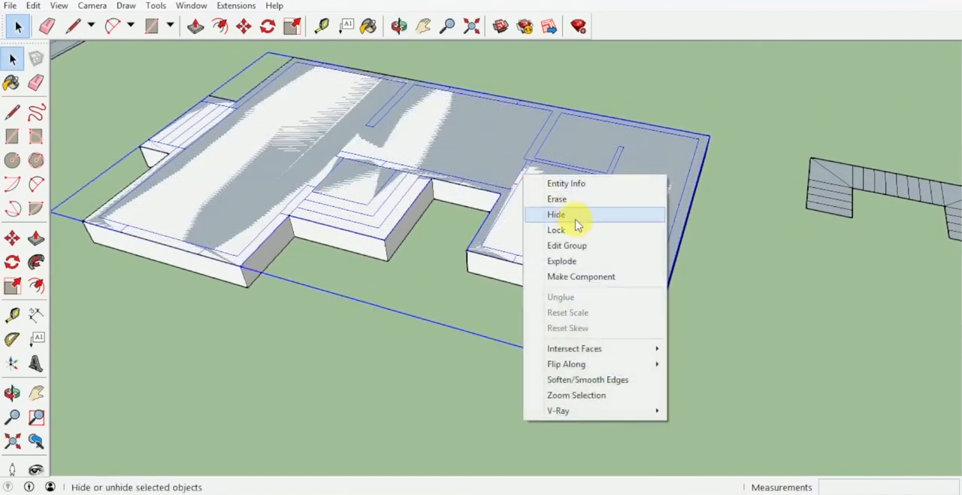
pyautogui.click(572, 261)
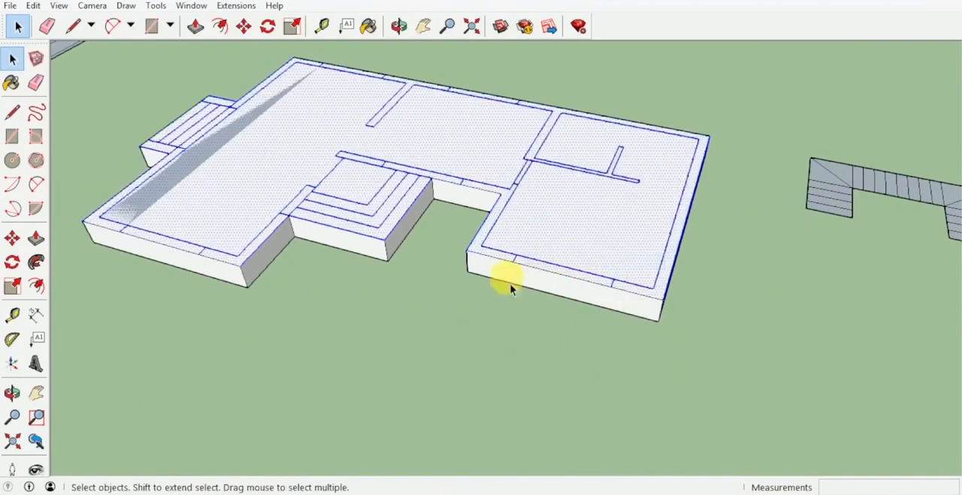
pyautogui.click(470, 295)
# Orient the slab's faces consistently, using the short wing's floor face as the reference
pyautogui.moveTo(504, 268); pyautogui.dragTo(386, 167, button='middle')
pyautogui.scroll(-2, 222, 158)
pyautogui.scroll(3, 493, 157)
pyautogui.scroll(-1, 486, 167)
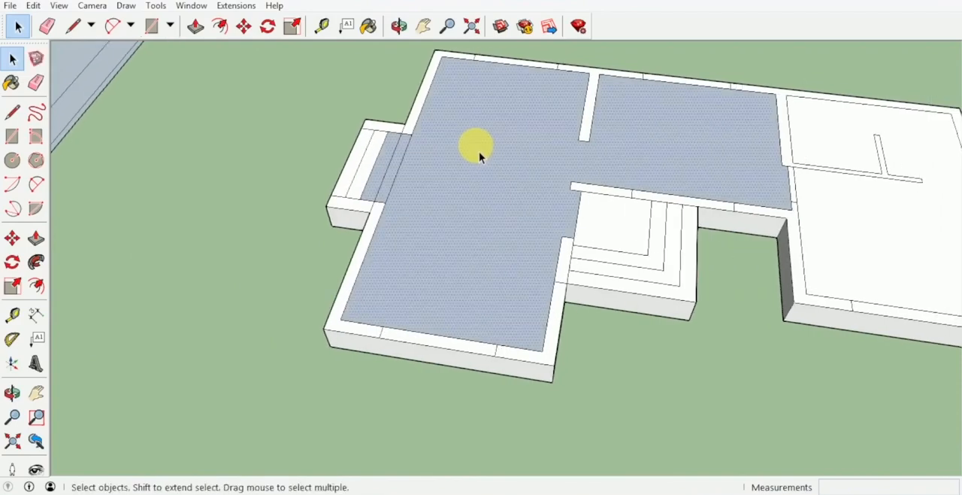
pyautogui.scroll(3, 386, 155)
pyautogui.moveTo(386, 155); pyautogui.dragTo(441, 85, button='middle')
pyautogui.scroll(-2, 481, 113)
pyautogui.scroll(3, 519, 173)
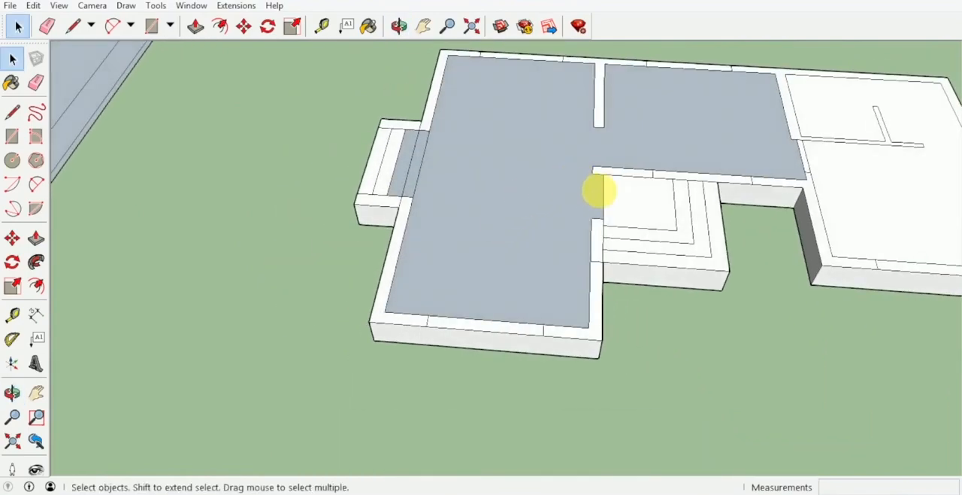
pyautogui.keyDown('shift'); pyautogui.moveTo(599, 190); pyautogui.dragTo(495, 193, button='middle'); pyautogui.keyUp('shift')
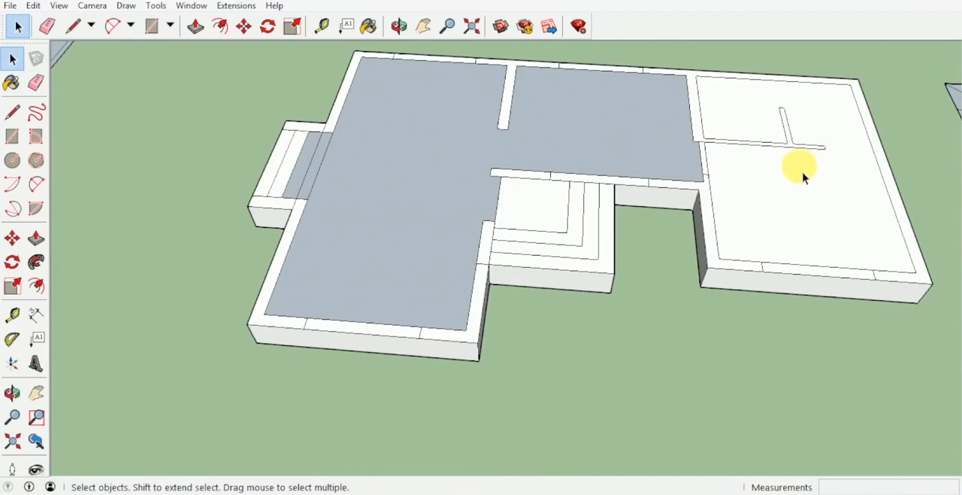
pyautogui.rightClick(757, 187)
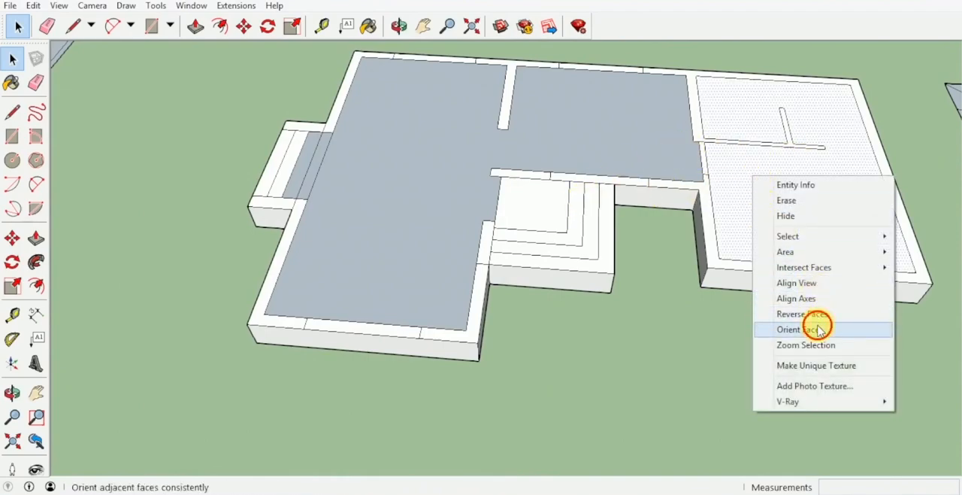
pyautogui.click(818, 329)
# Push the outermost entrance-step tread down 0.15 m and undo the repeated push on the neighbouring tread
pyautogui.moveTo(719, 279); pyautogui.dragTo(532, 164, button='middle')
pyautogui.click(786, 277)
pyautogui.press('p')
pyautogui.scroll(4, 527, 259)
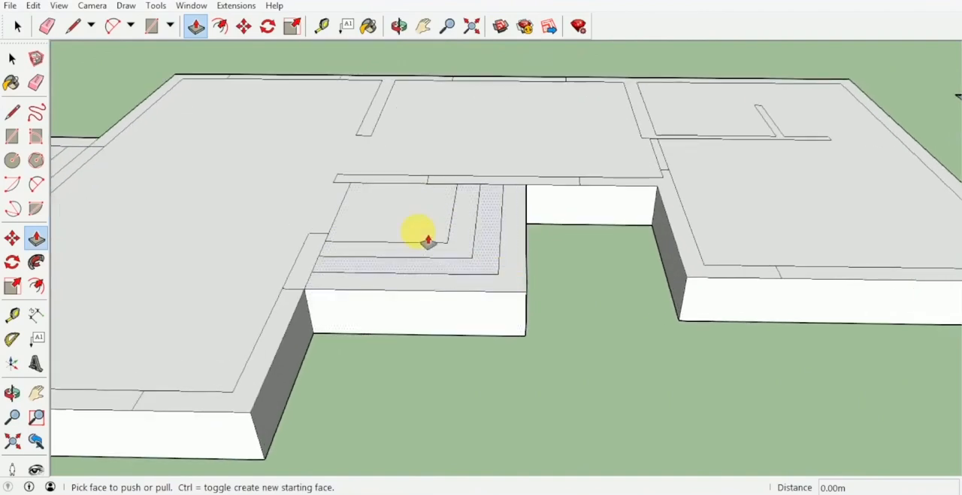
pyautogui.click(523, 269)
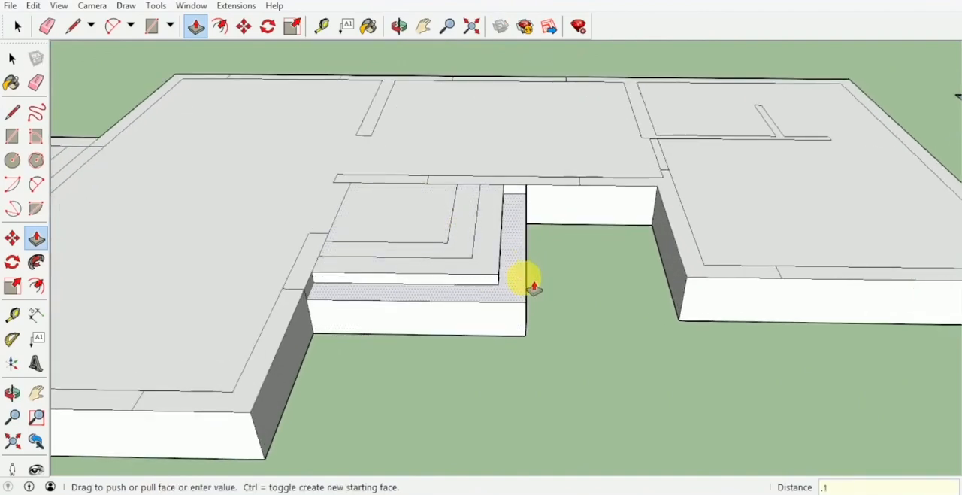
pyautogui.press('Return')
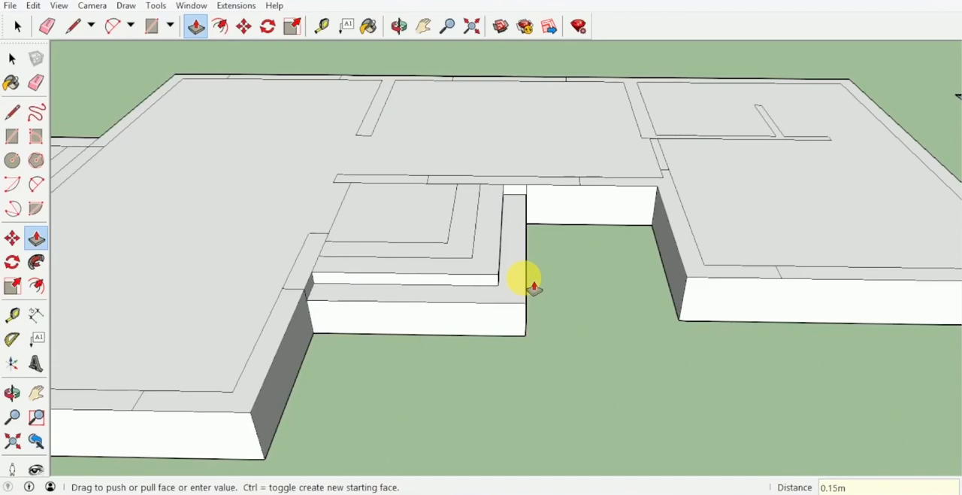
pyautogui.doubleClick(502, 262)
pyautogui.hotkey('ctrl', 'z')
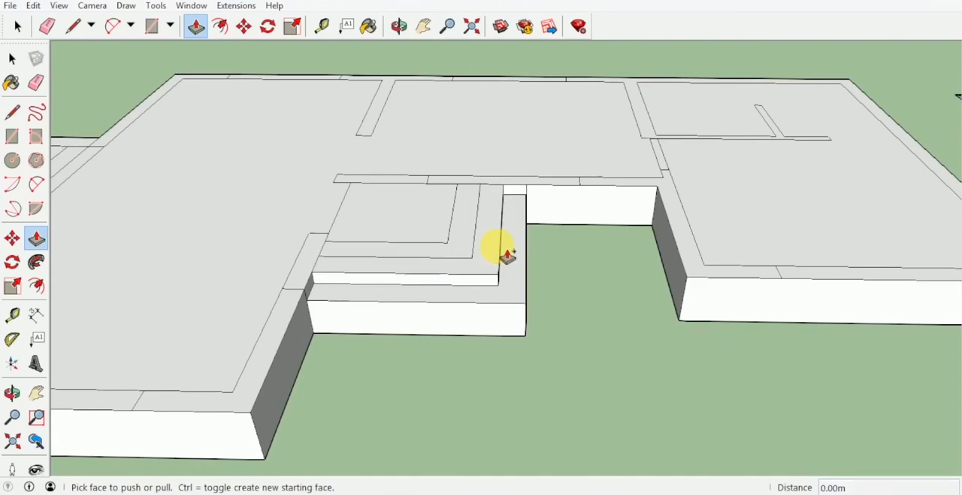
# Push the entrance-step treads down in 0.15 m increments to form three descending steps below the landing
pyautogui.click(494, 246)
pyautogui.click(515, 243)
pyautogui.scroll(3, 471, 226)
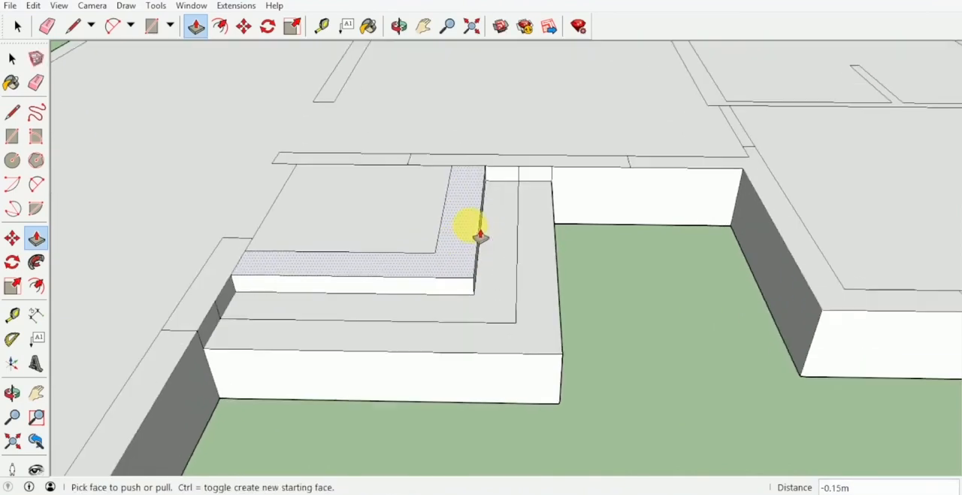
pyautogui.click(472, 226)
pyautogui.click(487, 236)
pyautogui.doubleClick(531, 252)
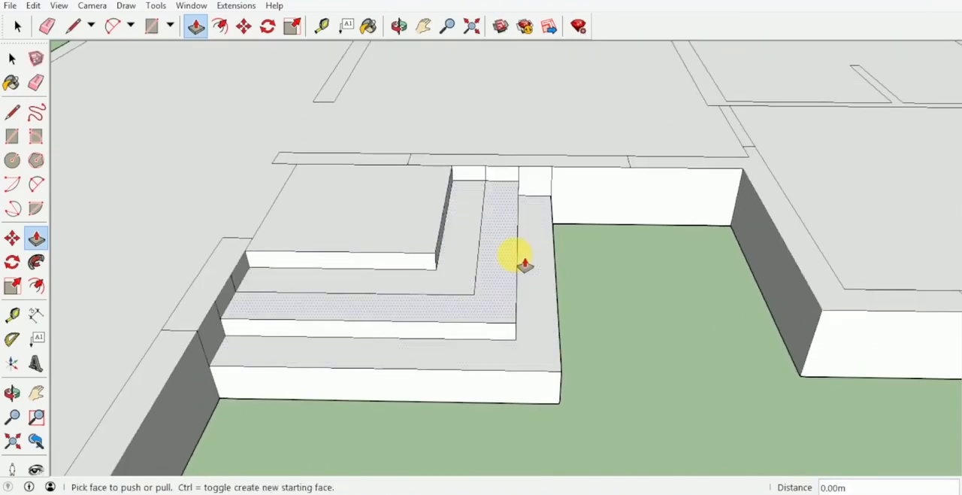
pyautogui.doubleClick(515, 254)
pyautogui.doubleClick(547, 291)
pyautogui.moveTo(543, 286); pyautogui.dragTo(441, 220, button='middle')
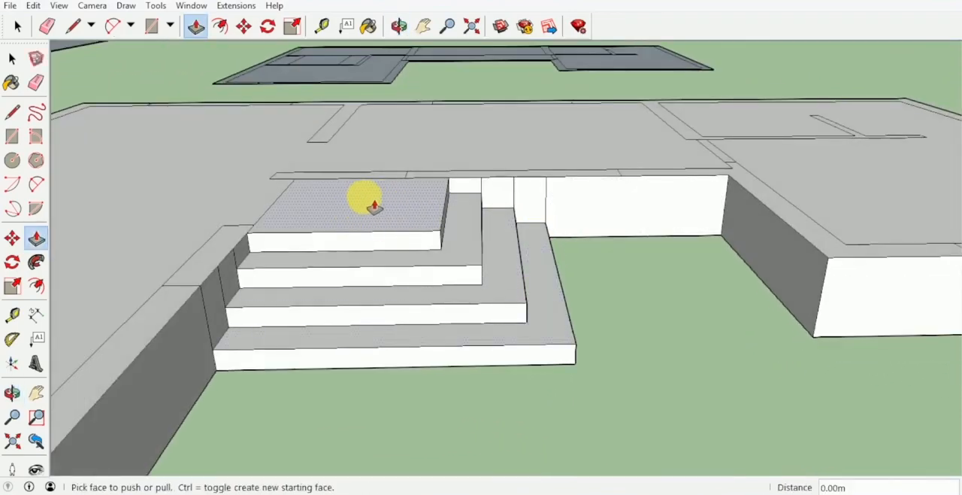
# Push the two outer treads of the long wing's side steps down 0.15 m
pyautogui.moveTo(369, 204); pyautogui.dragTo(761, 199, button='middle')
pyautogui.scroll(3, 401, 249)
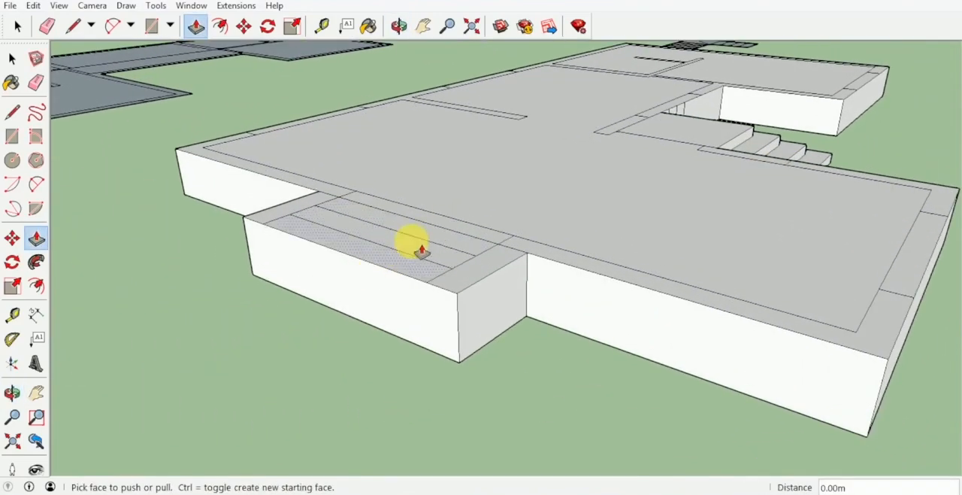
pyautogui.click(391, 261)
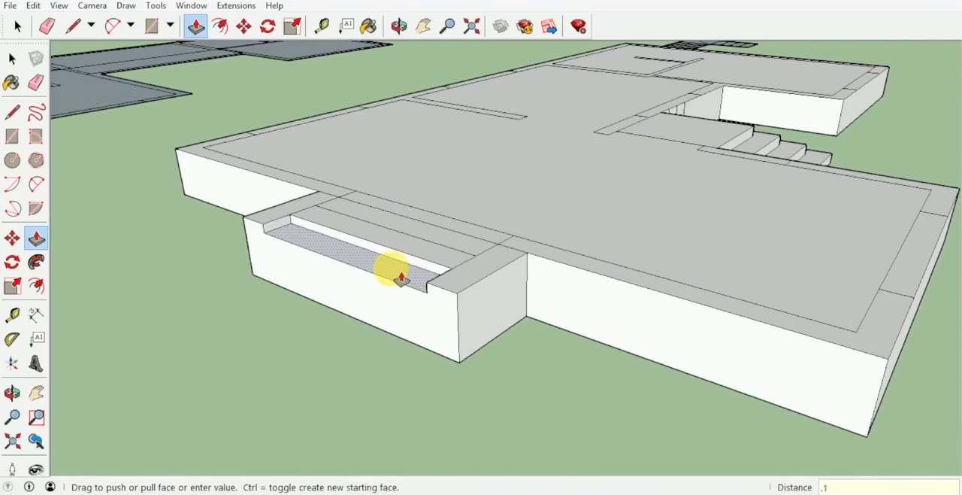
pyautogui.press('Return')
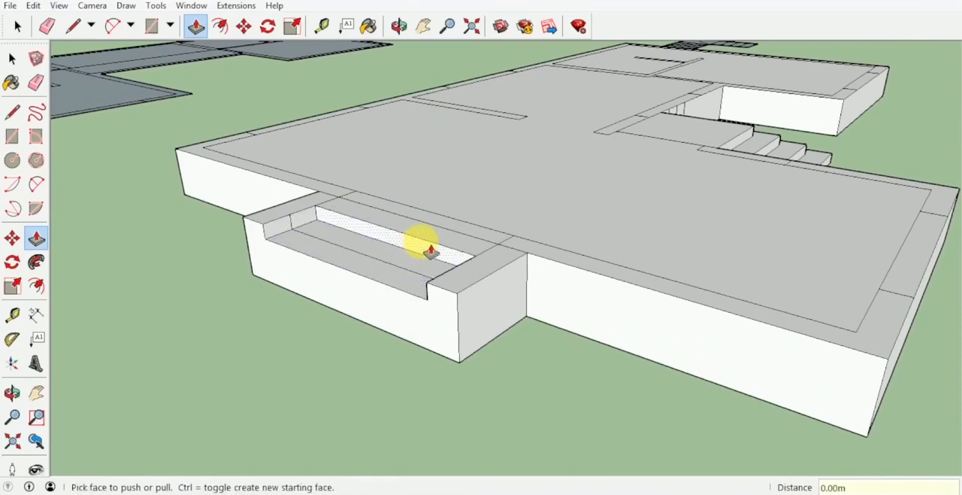
pyautogui.click(430, 251)
pyautogui.click(429, 258)
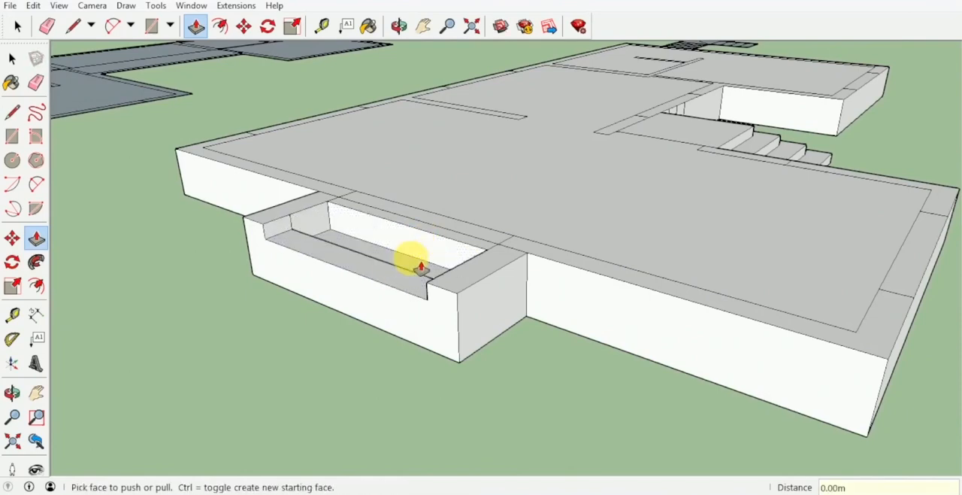
pyautogui.click(406, 264)
pyautogui.click(382, 284)
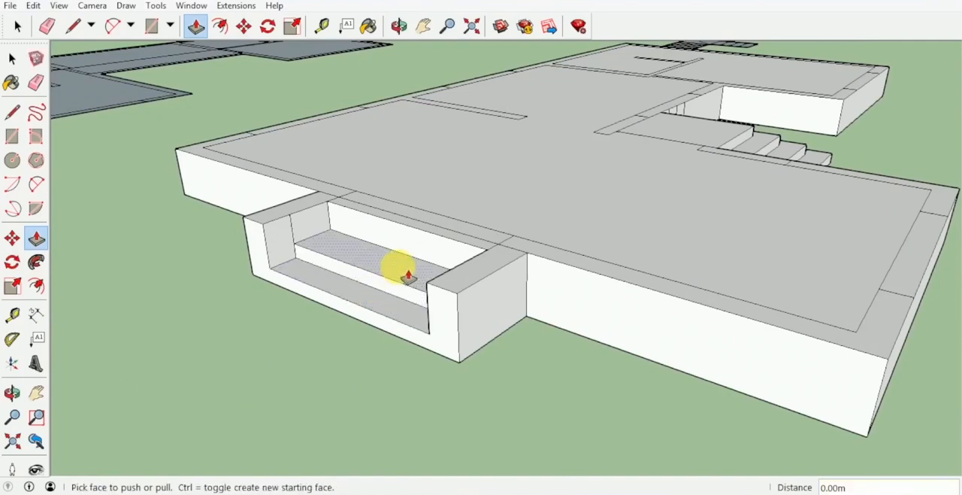
pyautogui.click(406, 277)
pyautogui.click(413, 268)
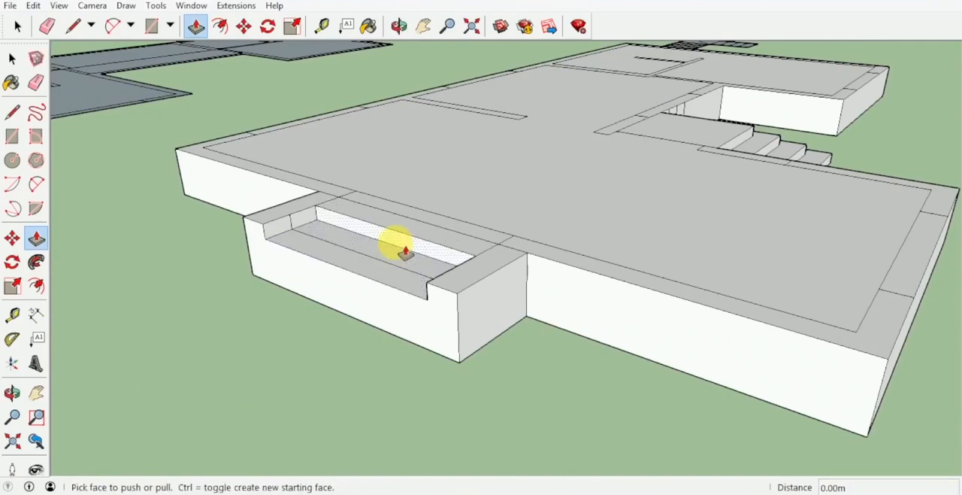
pyautogui.click(423, 243)
pyautogui.click(427, 241)
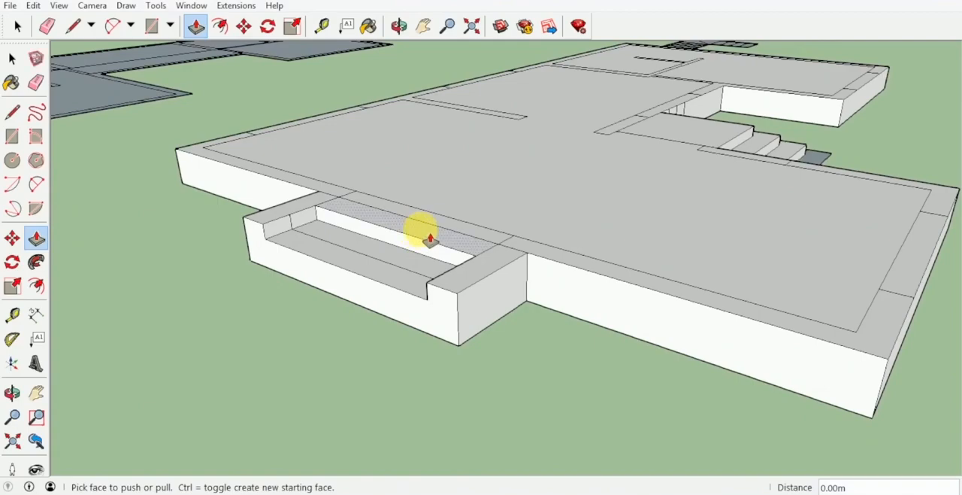
# Push the side-step treads down in further 0.15 m increments, giving three descending steps between the side walls
pyautogui.scroll(5, 431, 239)
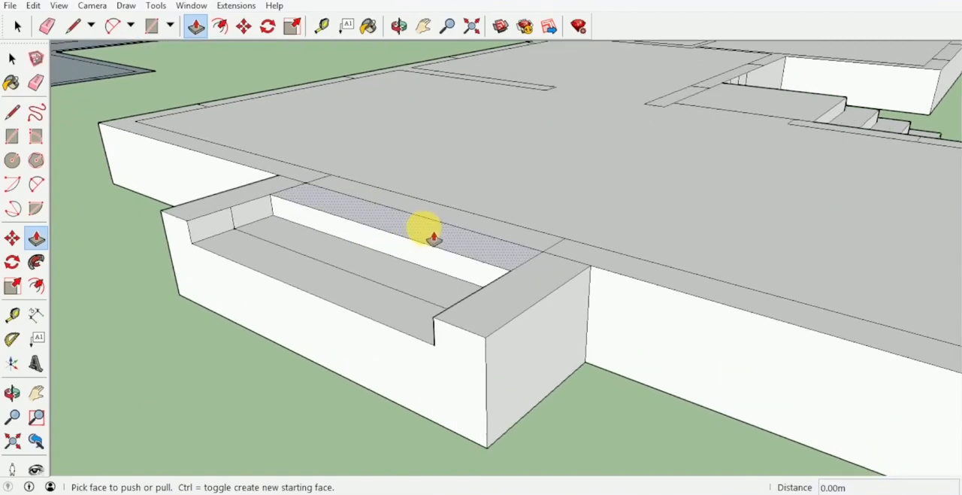
pyautogui.doubleClick(438, 239)
pyautogui.doubleClick(382, 263)
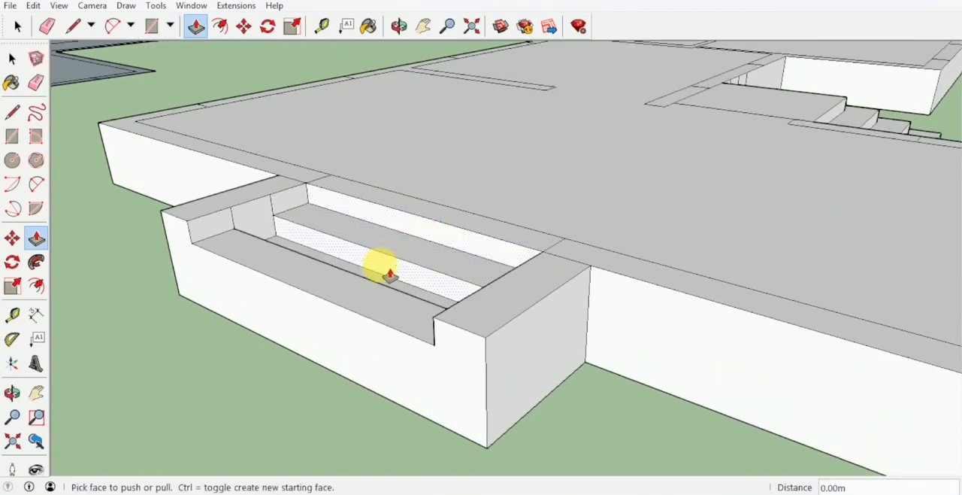
pyautogui.doubleClick(365, 298)
# Push/Pull the wall outlines at the long wing's two front corners upward by 3.00 m
pyautogui.moveTo(343, 311); pyautogui.dragTo(487, 265, button='middle')
pyautogui.scroll(-5, 327, 266)
pyautogui.moveTo(327, 266); pyautogui.dragTo(303, 299, button='middle')
pyautogui.click(308, 296)
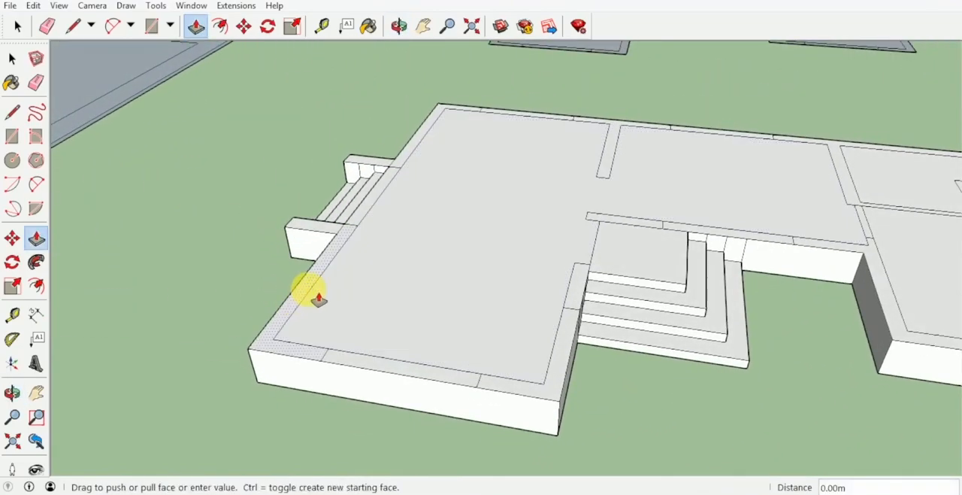
pyautogui.press('Return')
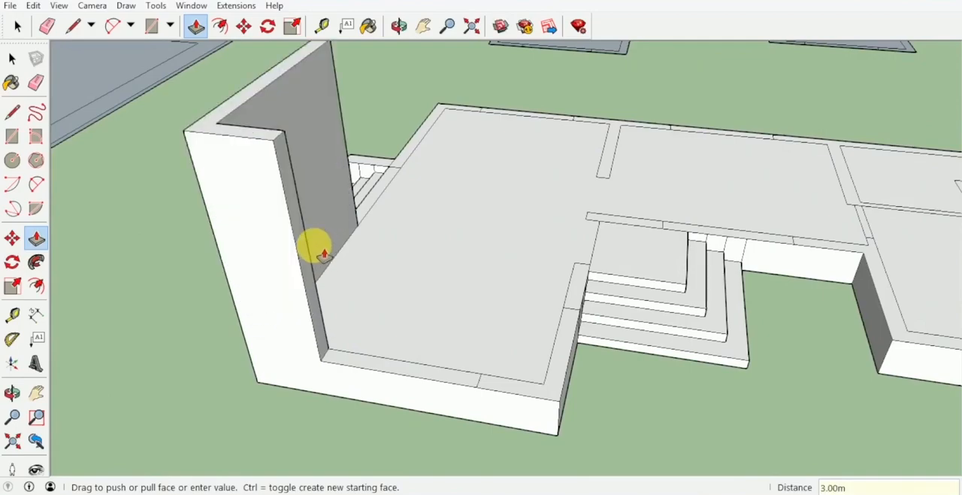
pyautogui.doubleClick(580, 361)
# Raise the wall segments beside and behind the entrance steps by the same 3.00 m
pyautogui.scroll(-3, 576, 286)
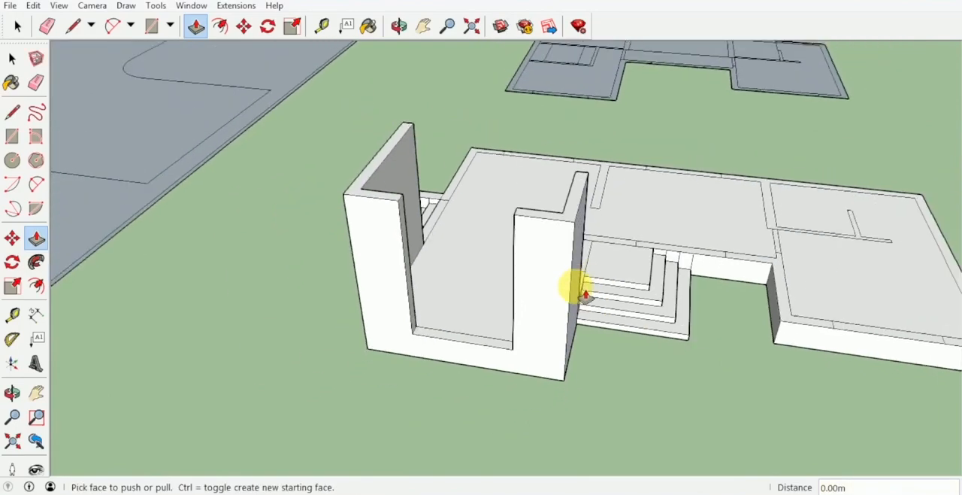
pyautogui.moveTo(576, 286); pyautogui.dragTo(479, 237, button='middle')
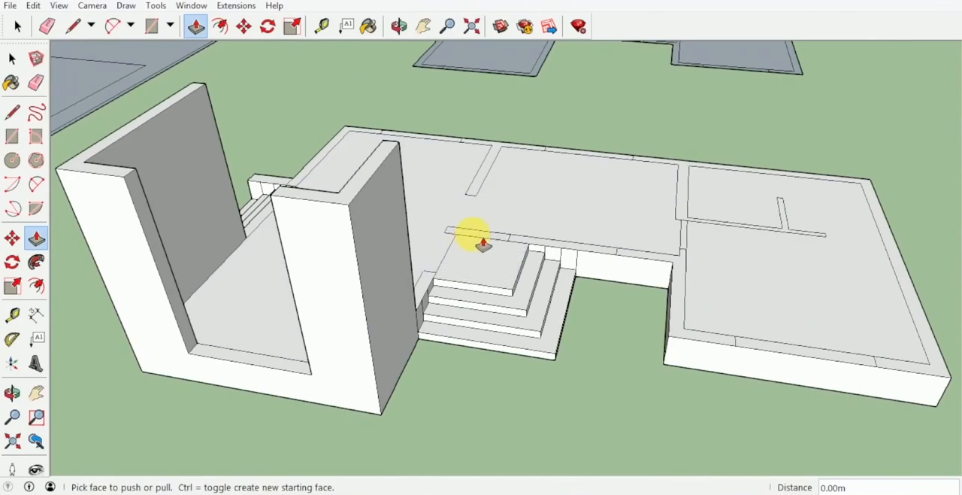
pyautogui.doubleClick(481, 241)
pyautogui.doubleClick(440, 278)
# Raise the short wing's recess-side, outer and partition wall outlines by the same 3.00 m
pyautogui.moveTo(441, 279); pyautogui.dragTo(695, 388, button='middle')
pyautogui.doubleClick(564, 262)
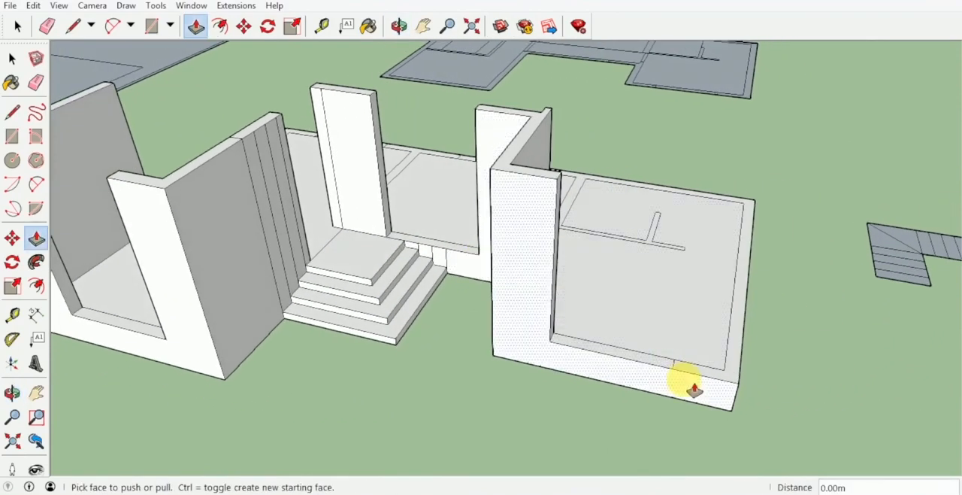
pyautogui.doubleClick(694, 389)
# Raise the partition between the long wing and the middle room, with its adjoining rear wall segment, by 3.00 m
pyautogui.moveTo(708, 279); pyautogui.dragTo(554, 178, button='middle')
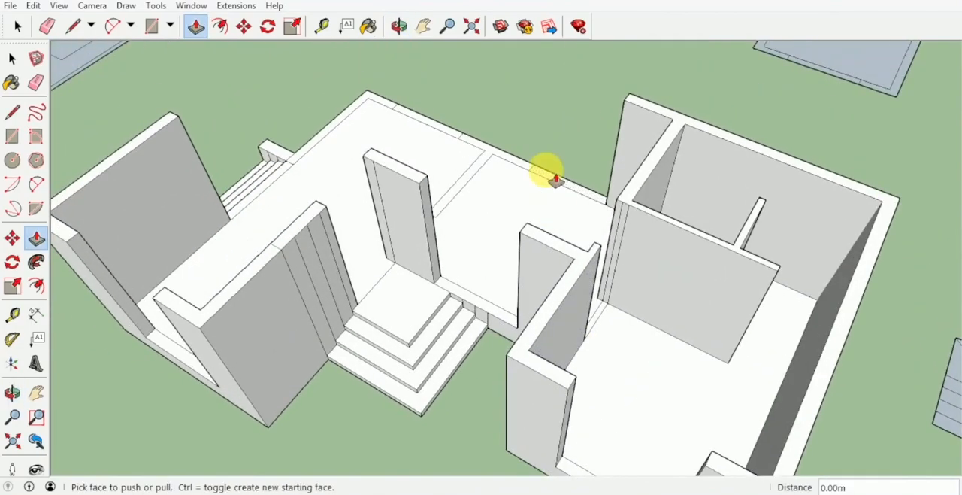
pyautogui.scroll(1, 545, 176)
pyautogui.click(526, 170)
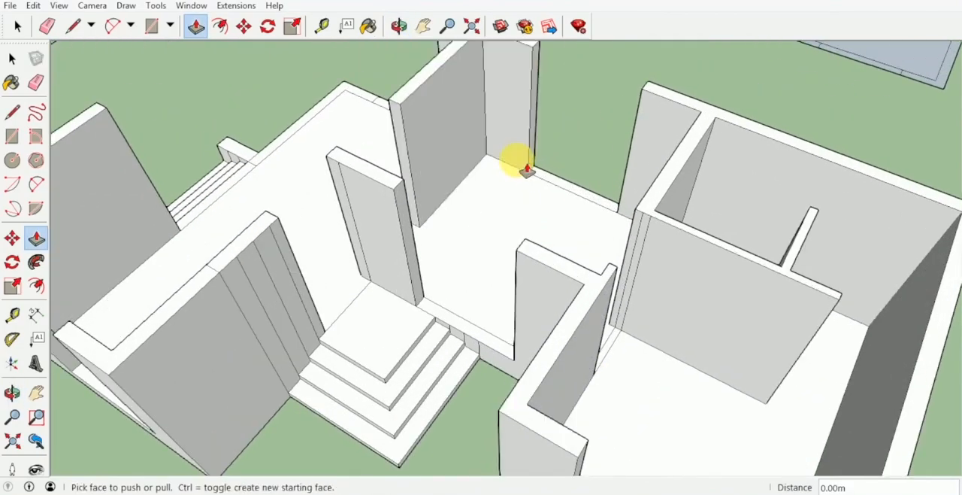
# Undo the raising of the short wing's rear, outer and front-corner walls and its small-room partitions
pyautogui.moveTo(578, 165); pyautogui.dragTo(705, 151, button='middle')
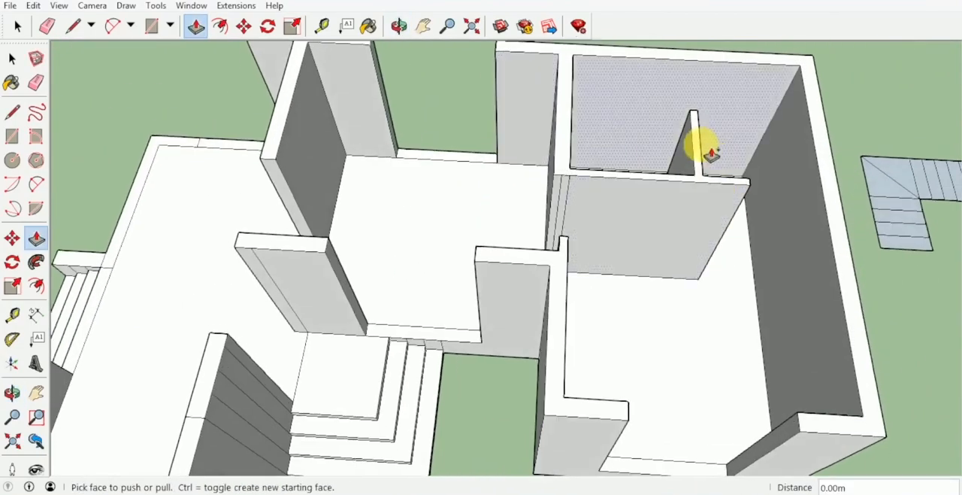
pyautogui.moveTo(702, 197); pyautogui.dragTo(630, 260, button='middle')
pyautogui.moveTo(564, 189); pyautogui.dragTo(601, 268, button='middle')
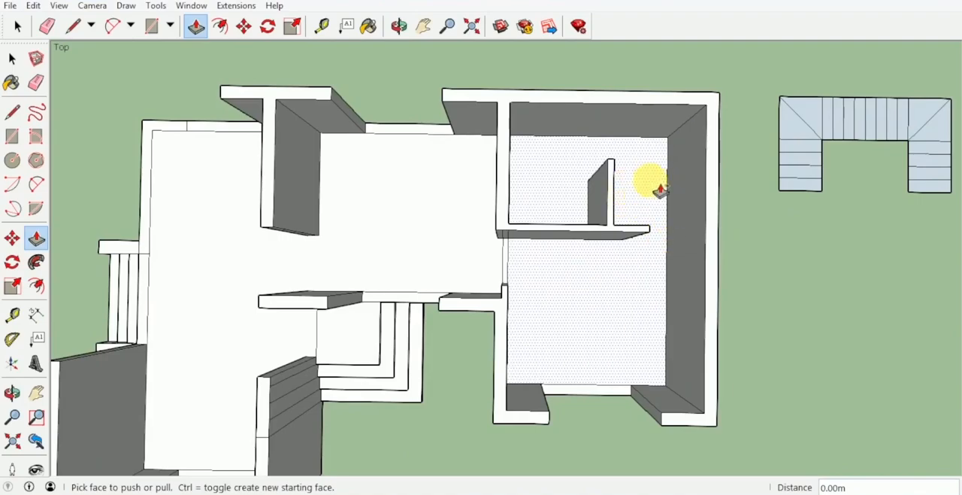
pyautogui.scroll(-3, 581, 176)
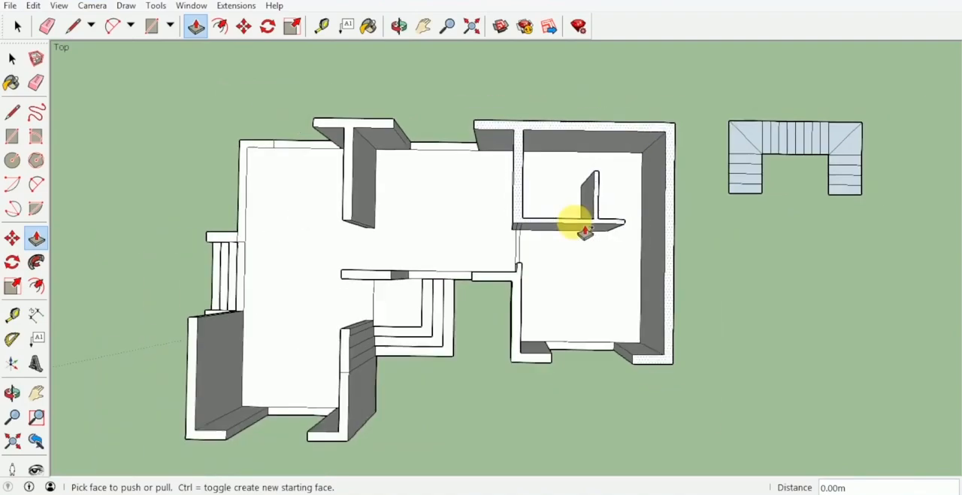
pyautogui.moveTo(574, 218); pyautogui.dragTo(597, 135, button='middle')
pyautogui.scroll(3, 601, 151)
pyautogui.moveTo(607, 166); pyautogui.dragTo(571, 254, button='middle')
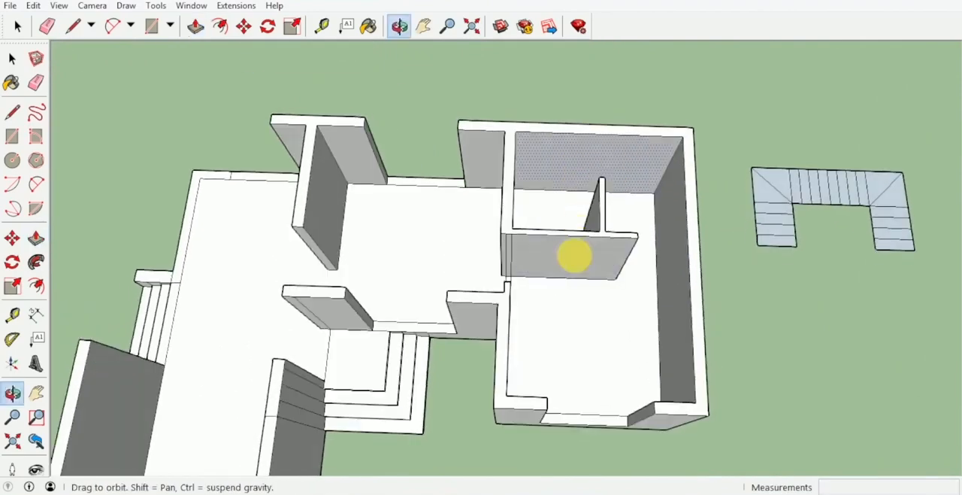
pyautogui.scroll(3, 570, 174)
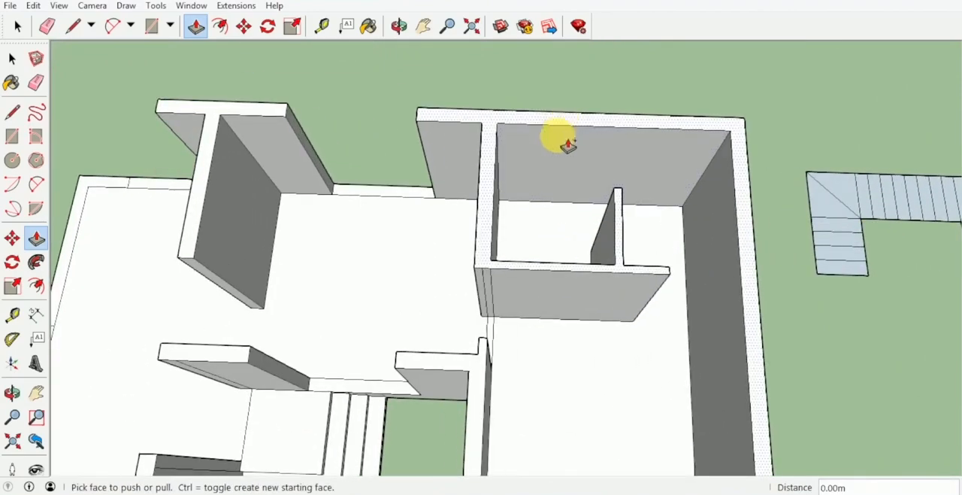
pyautogui.scroll(-2, 575, 167)
pyautogui.scroll(-2, 565, 155)
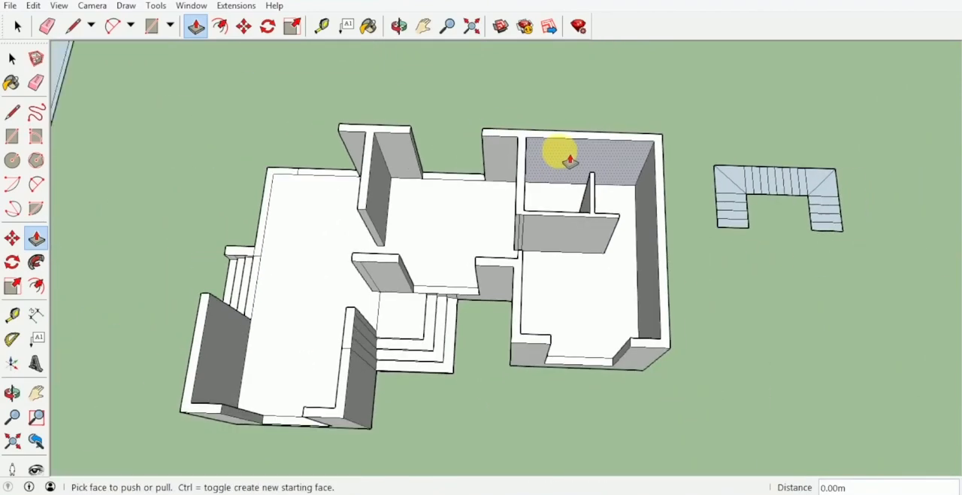
pyautogui.moveTo(566, 155); pyautogui.dragTo(546, 267, button='middle')
pyautogui.scroll(1, 545, 267)
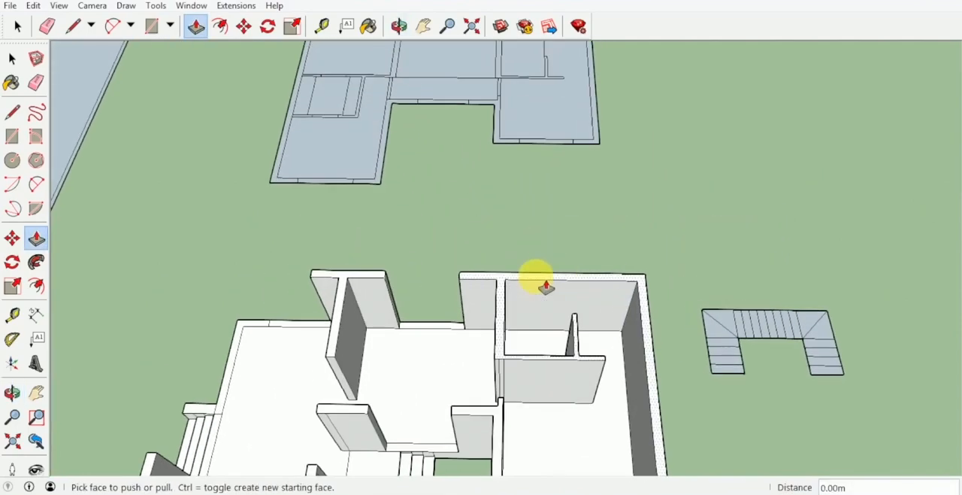
pyautogui.moveTo(537, 278); pyautogui.dragTo(477, 326)
pyautogui.moveTo(572, 293)
pyautogui.mouseDown(button='middle')
pyautogui.moveTo(541, 365)
pyautogui.moveTo(581, 281)
pyautogui.mouseUp(button='middle')
# Draw a 1.00 m line from the small partition's free end to the rear wall's inner edge in the short wing
pyautogui.press('l')
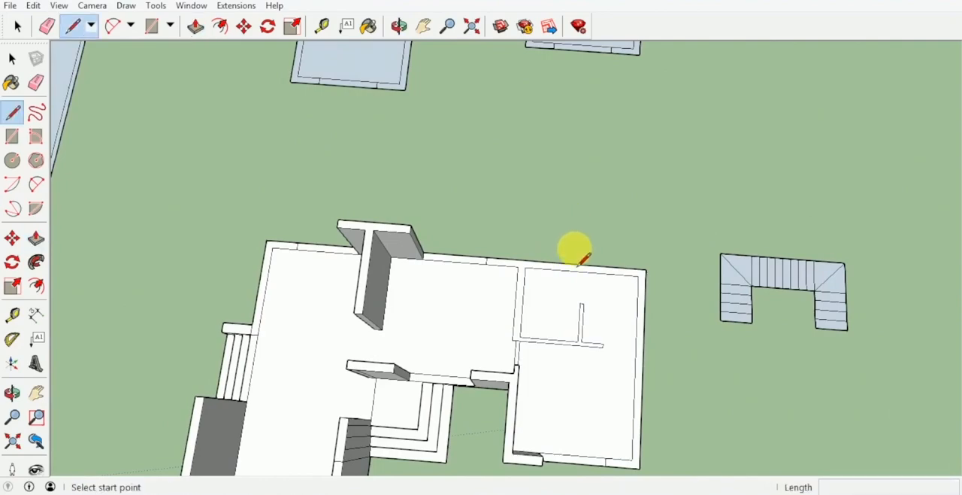
pyautogui.scroll(3, 567, 263)
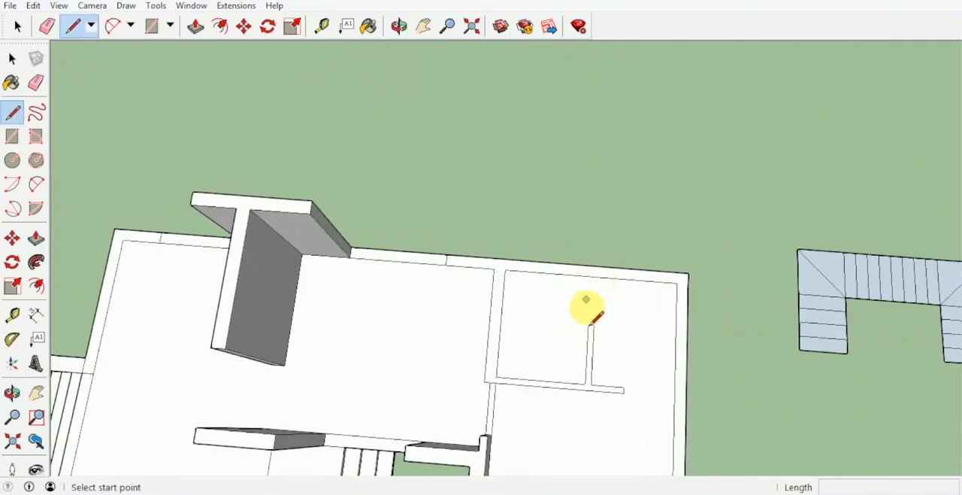
pyautogui.click(588, 325)
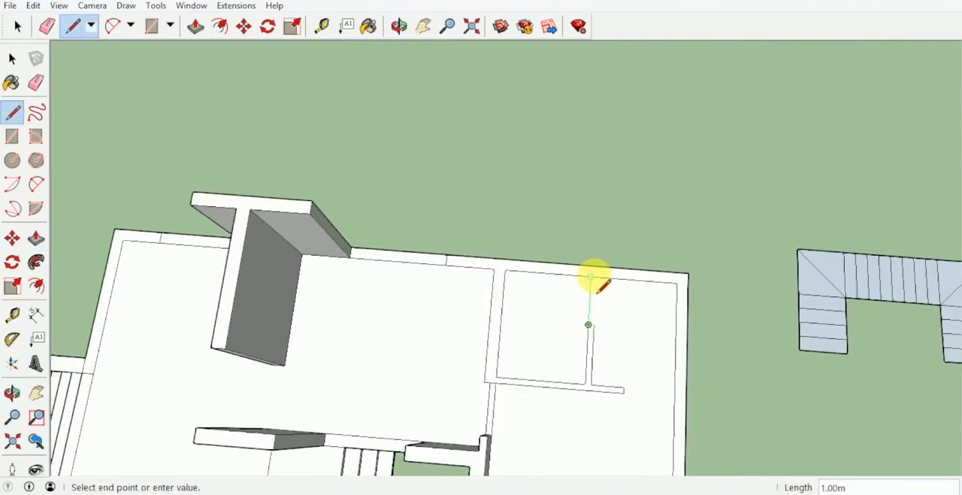
pyautogui.moveTo(595, 284)
pyautogui.mouseDown(button='middle')
pyautogui.moveTo(612, 243)
pyautogui.moveTo(615, 103)
pyautogui.moveTo(621, 136)
pyautogui.mouseUp(button='middle')
# Draw a line across the rear wall's thickness from the midpoint of the small room's inner wall edge
pyautogui.moveTo(683, 277)
pyautogui.mouseDown(button='middle')
pyautogui.moveTo(476, 168)
pyautogui.moveTo(488, 273)
pyautogui.mouseUp(button='middle')
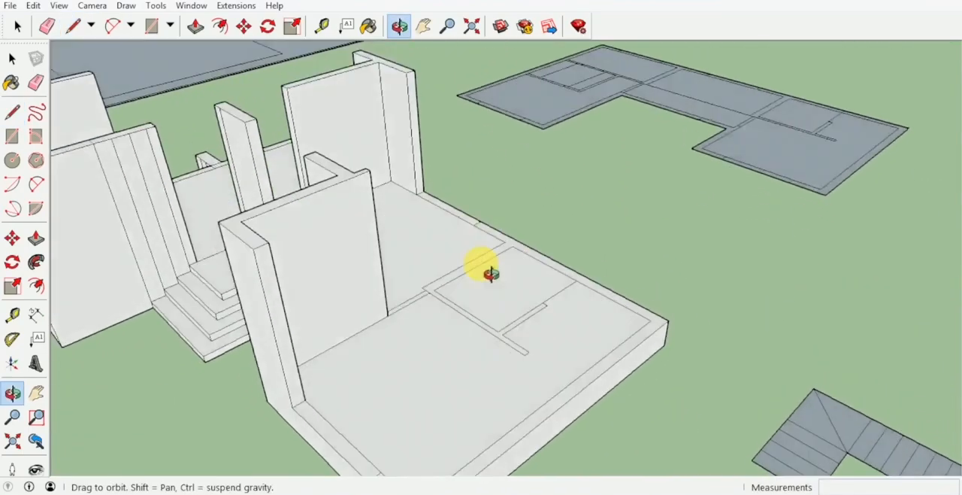
pyautogui.scroll(4, 549, 305)
pyautogui.moveTo(584, 272); pyautogui.dragTo(584, 215, button='middle')
pyautogui.press('space')
pyautogui.scroll(3, 584, 215)
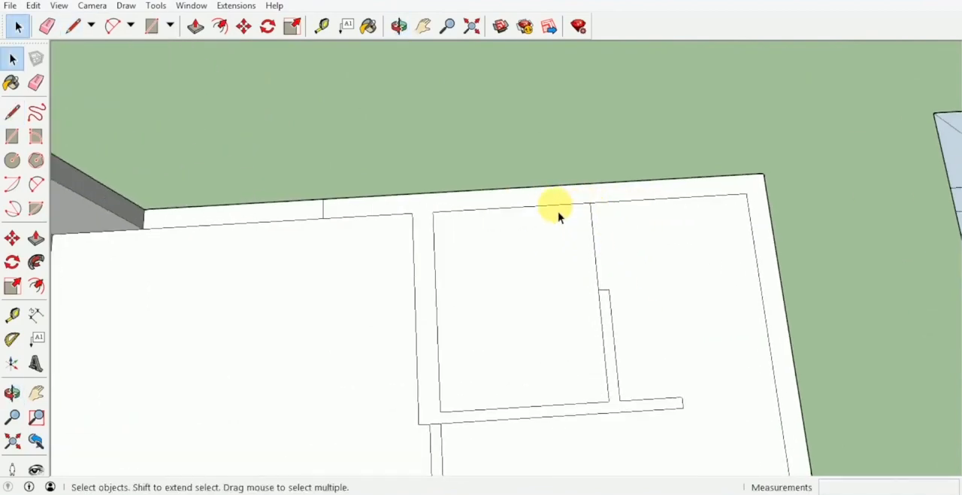
pyautogui.click(609, 211)
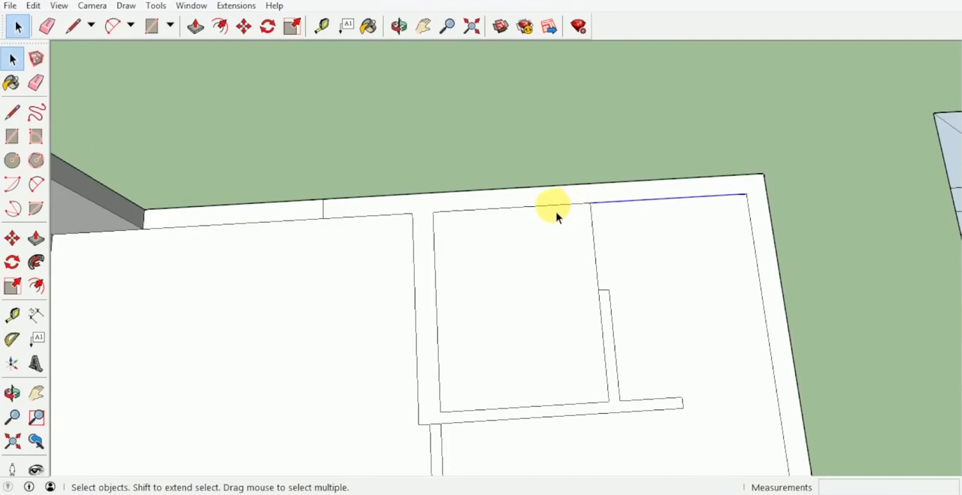
pyautogui.press('l')
pyautogui.click(511, 207)
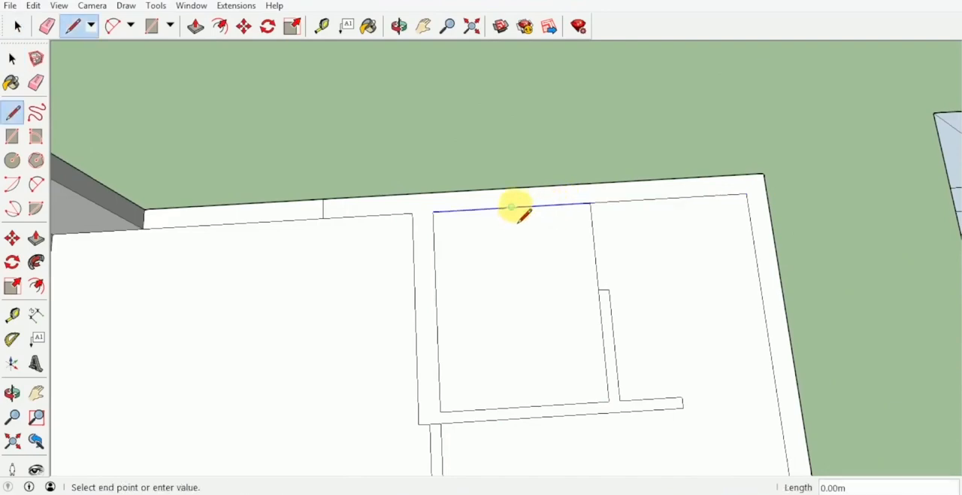
pyautogui.press('space')
# Copy the cross line 0.3 m to one side, copy that 0.6 m back for a window opening, and erase the middle line
pyautogui.scroll(2, 515, 206)
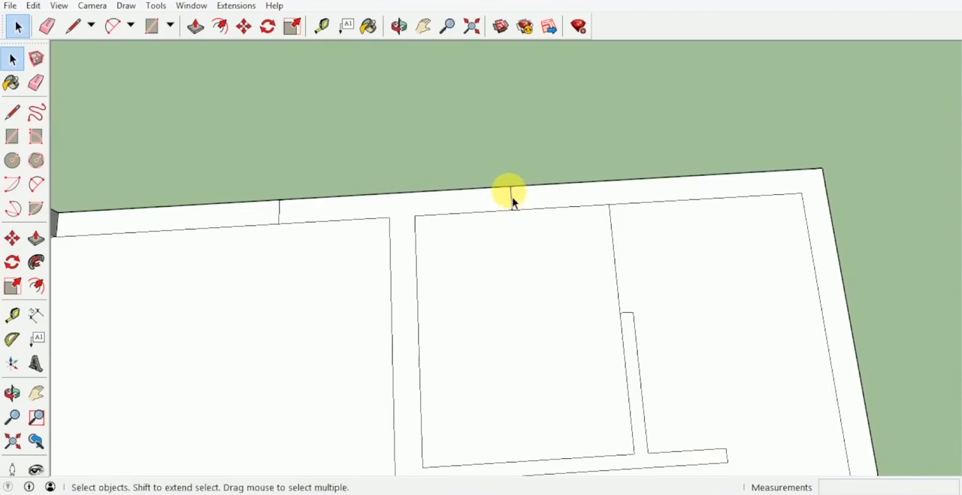
pyautogui.press('m')
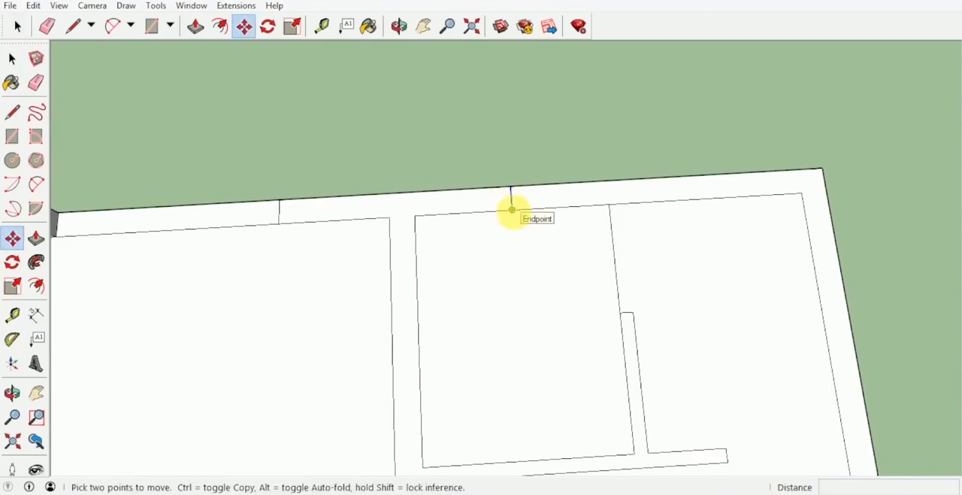
pyautogui.press('ctrl')
pyautogui.click(511, 209)
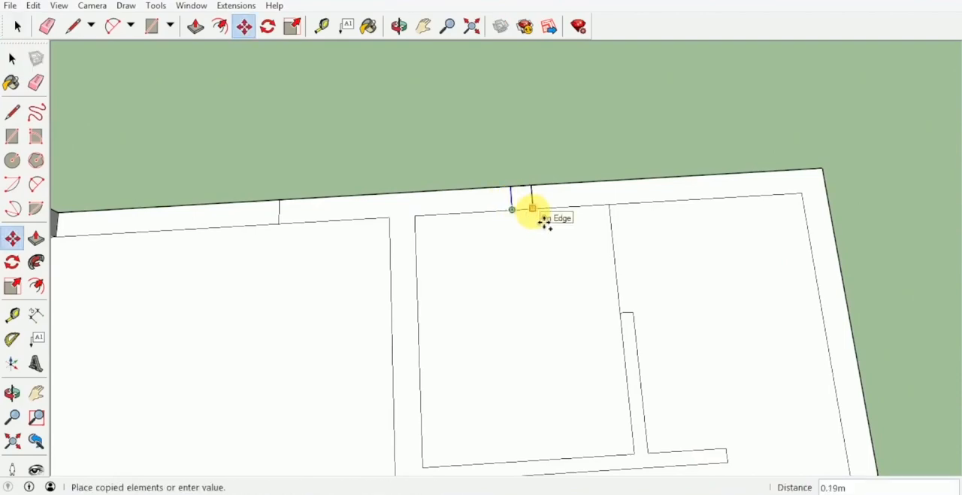
pyautogui.write('.3')
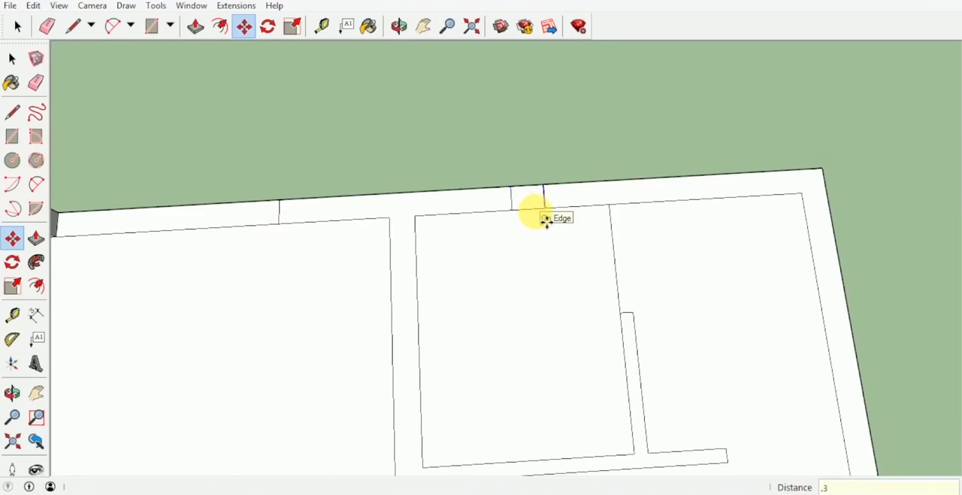
pyautogui.press('Return')
pyautogui.write('/2')
pyautogui.press('Return')
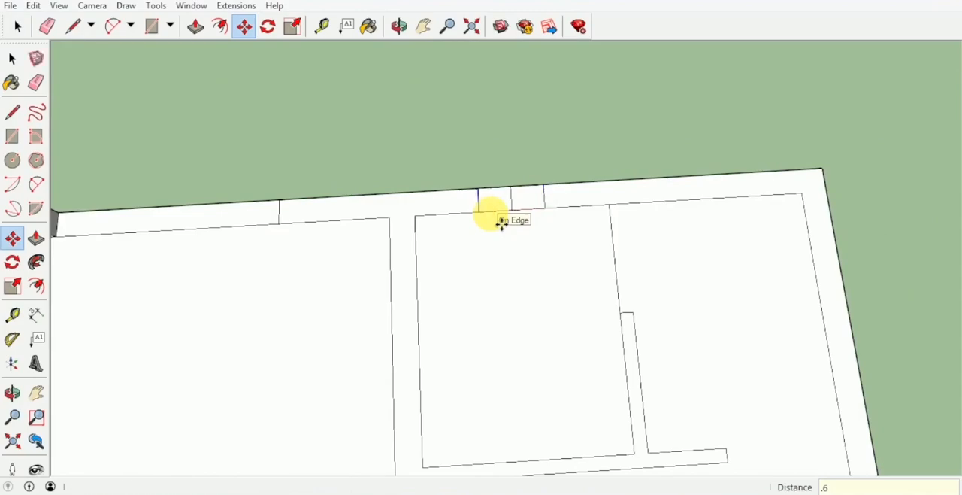
pyautogui.press('e')
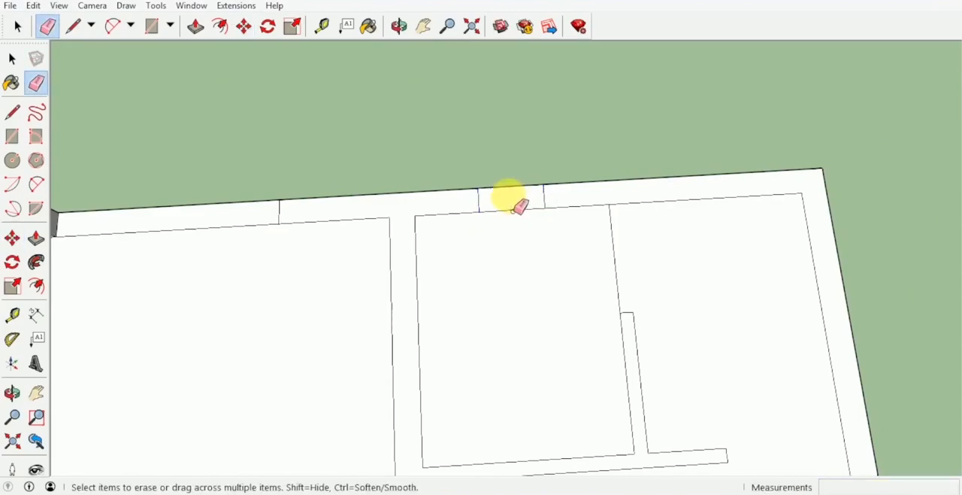
# Copy the small window opening's outline to the matching place in the rear wall of the upper floor plan
pyautogui.press('space')
pyautogui.moveTo(518, 206)
pyautogui.mouseDown(button='middle')
pyautogui.moveTo(509, 211)
pyautogui.moveTo(517, 275)
pyautogui.moveTo(495, 242)
pyautogui.mouseUp(button='middle')
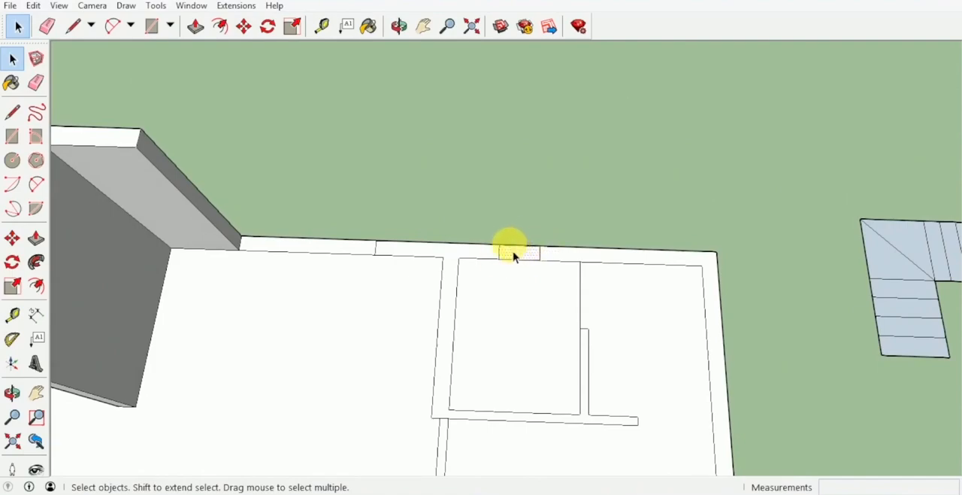
pyautogui.press('m')
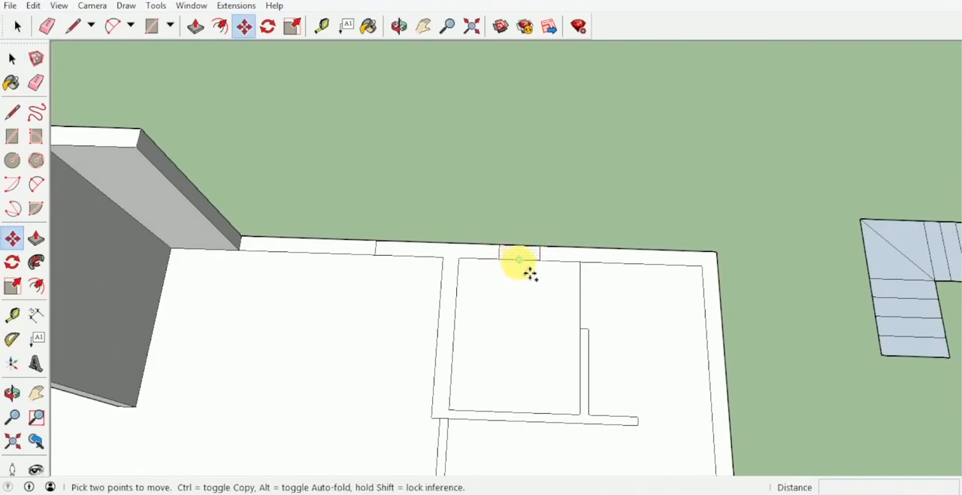
pyautogui.press('ctrl')
pyautogui.click(527, 263)
pyautogui.scroll(-5, 519, 181)
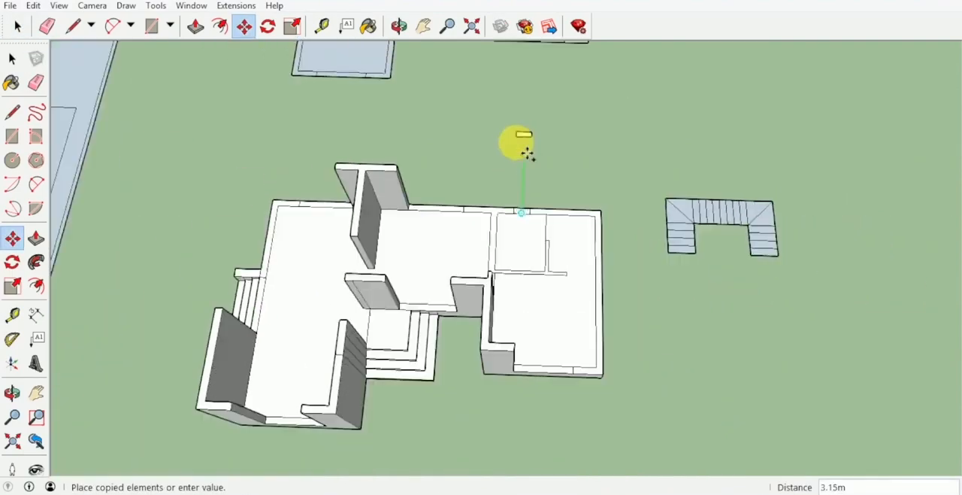
pyautogui.keyDown('shift'); pyautogui.moveTo(514, 144); pyautogui.dragTo(494, 291, button='middle'); pyautogui.keyUp('shift')
pyautogui.scroll(4, 495, 91)
pyautogui.scroll(3, 496, 124)
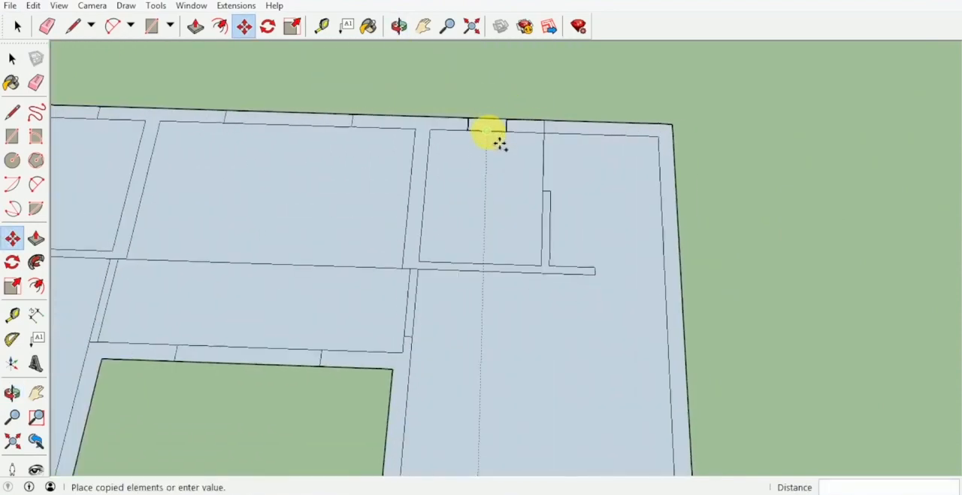
pyautogui.click(498, 135)
pyautogui.press('space')
pyautogui.scroll(-6, 547, 128)
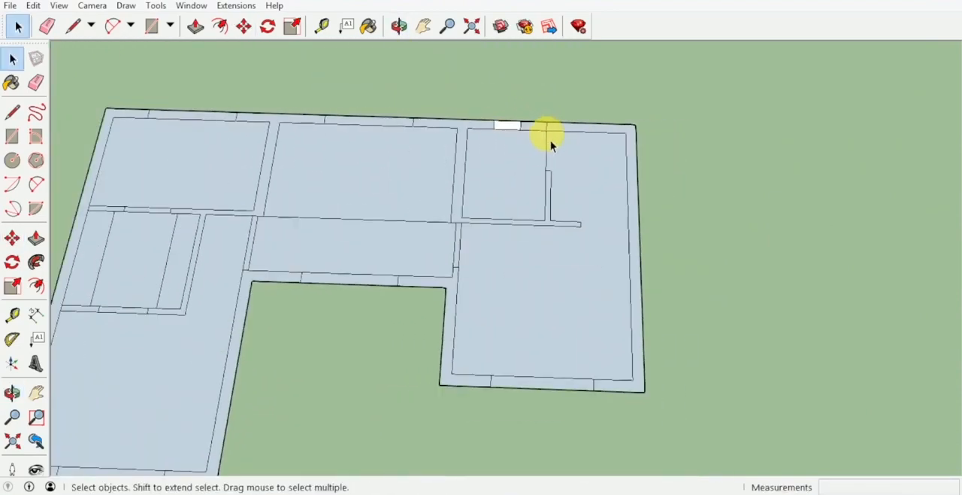
# Delete the helper line and raise the short wing's flat wall outlines to the other walls' height, leaving the window openings low
pyautogui.moveTo(554, 208); pyautogui.dragTo(436, 159, button='middle')
pyautogui.scroll(5, 429, 251)
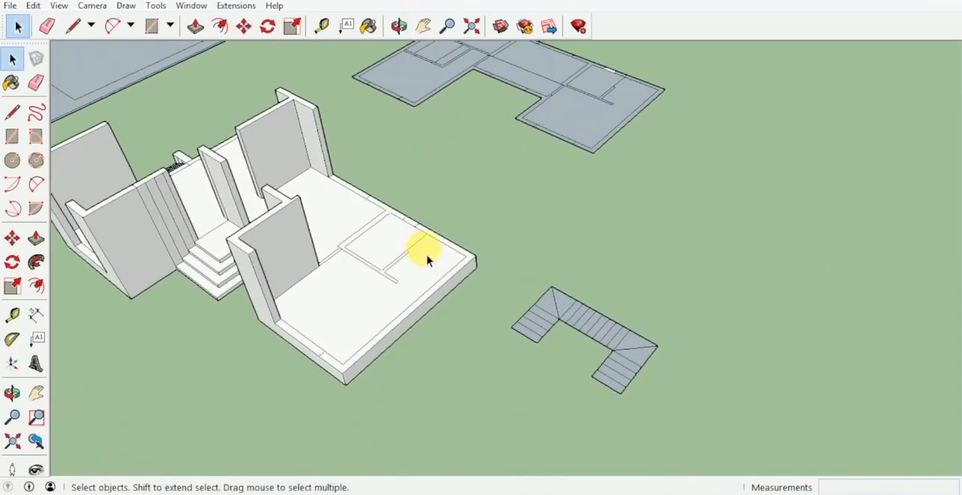
pyautogui.press('p')
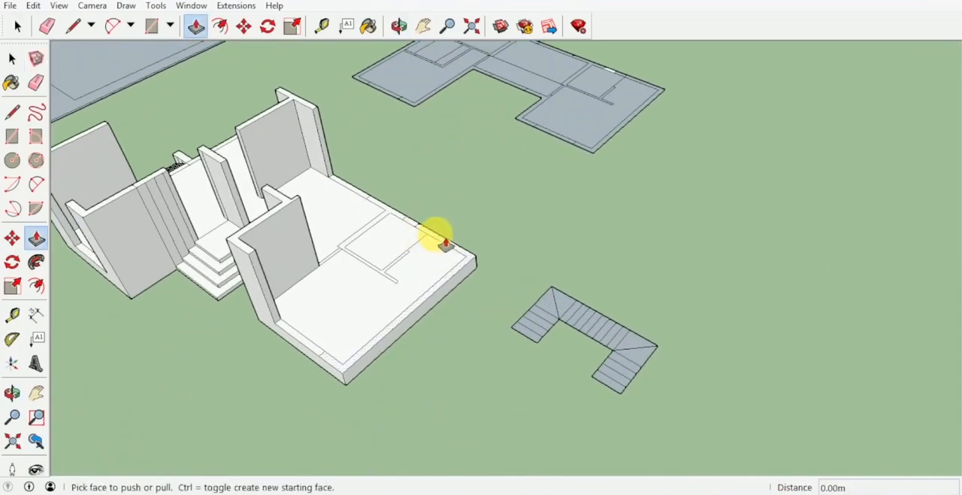
pyautogui.moveTo(462, 245); pyautogui.dragTo(543, 221, button='middle')
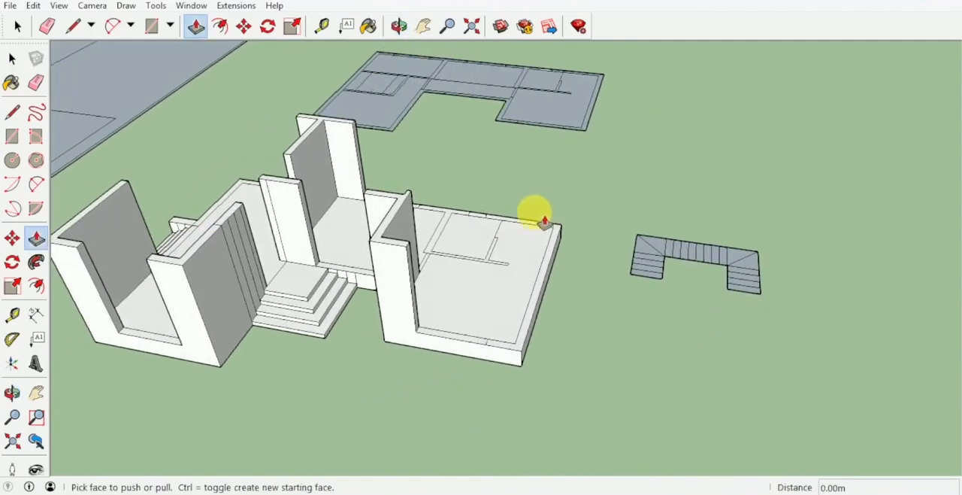
pyautogui.scroll(3, 534, 226)
pyautogui.moveTo(528, 234); pyautogui.dragTo(407, 196)
pyautogui.moveTo(406, 195); pyautogui.dragTo(420, 128, button='middle')
pyautogui.doubleClick(507, 244)
pyautogui.doubleClick(440, 197)
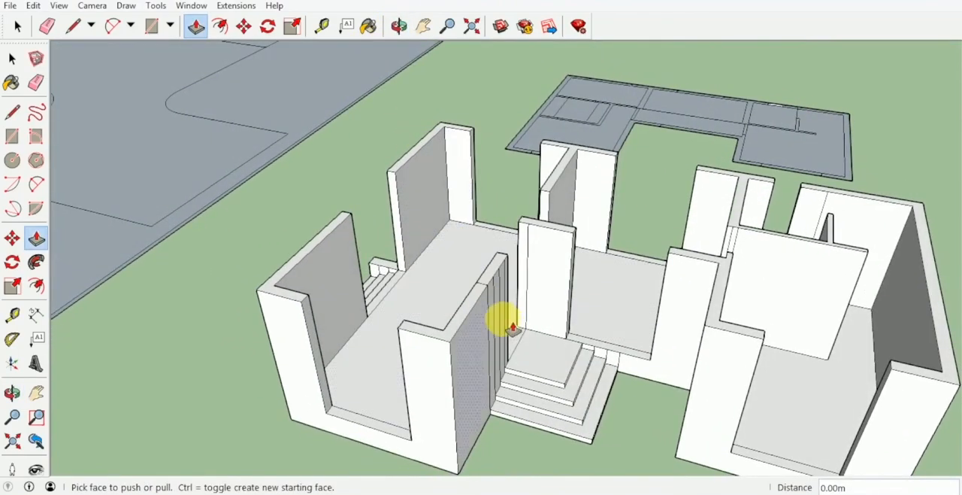
# Erase the leftover vertical lines on the long wing's wall beside the entrance steps
pyautogui.moveTo(511, 328)
pyautogui.mouseDown(button='middle')
pyautogui.moveTo(464, 267)
pyautogui.moveTo(494, 251)
pyautogui.mouseUp(button='middle')
pyautogui.press('e')
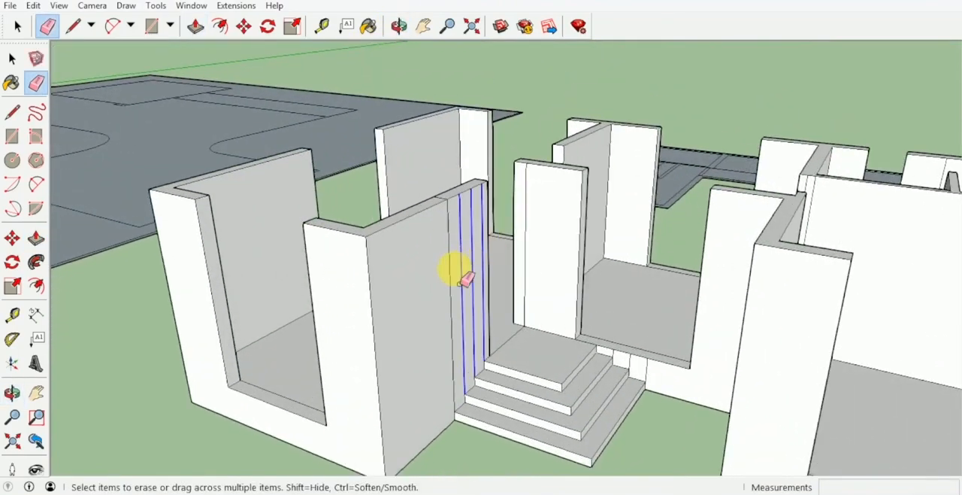
pyautogui.moveTo(466, 280); pyautogui.dragTo(467, 279)
pyautogui.moveTo(467, 278)
pyautogui.mouseDown(button='middle')
pyautogui.moveTo(515, 249)
pyautogui.moveTo(478, 276)
pyautogui.moveTo(774, 264)
pyautogui.moveTo(722, 266)
pyautogui.moveTo(711, 221)
pyautogui.moveTo(662, 209)
pyautogui.moveTo(645, 186)
pyautogui.moveTo(608, 202)
pyautogui.moveTo(616, 146)
pyautogui.moveTo(715, 103)
pyautogui.moveTo(533, 311)
pyautogui.mouseUp(button='middle')
# Erase the leftover lines on the side steps' curb and on the outer walls either side of the side door opening
pyautogui.scroll(2, 620, 143)
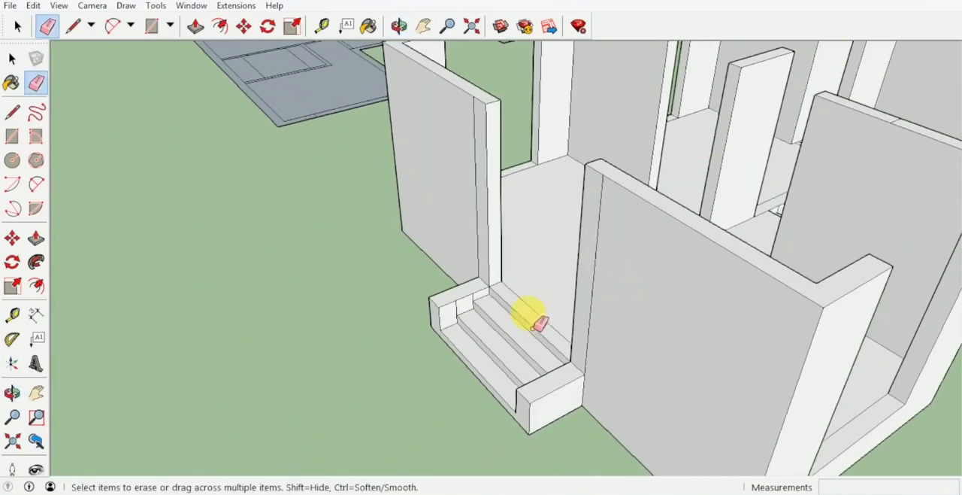
pyautogui.scroll(3, 466, 293)
pyautogui.moveTo(425, 305)
pyautogui.mouseDown(button='middle')
pyautogui.moveTo(672, 316)
pyautogui.moveTo(580, 296)
pyautogui.moveTo(672, 221)
pyautogui.mouseUp(button='middle')
pyautogui.scroll(2, 650, 211)
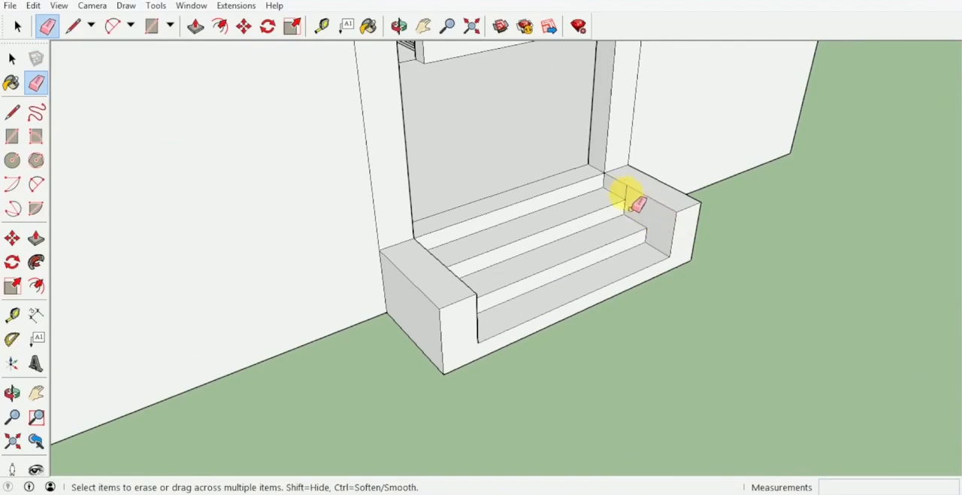
pyautogui.scroll(-3, 646, 146)
pyautogui.moveTo(646, 146)
pyautogui.mouseDown(button='middle')
pyautogui.moveTo(548, 323)
pyautogui.moveTo(655, 175)
pyautogui.mouseUp(button='middle')
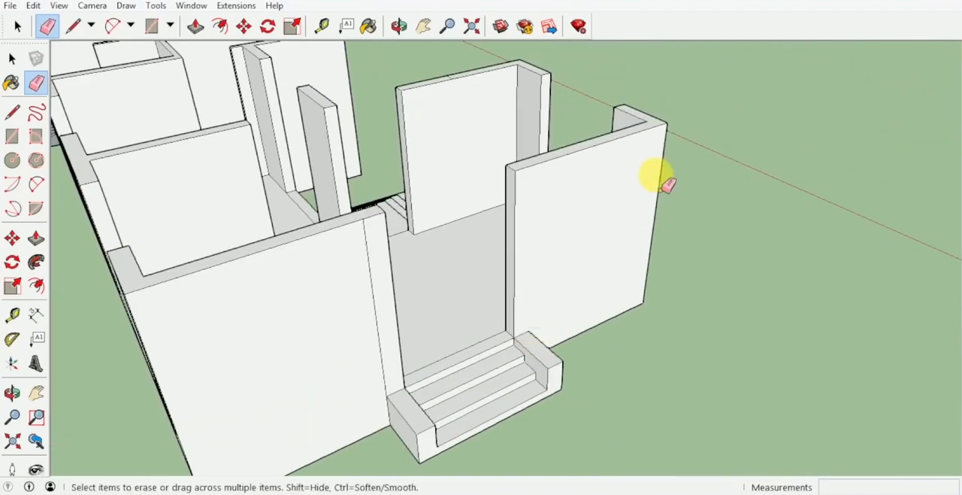
pyautogui.scroll(-2, 376, 306)
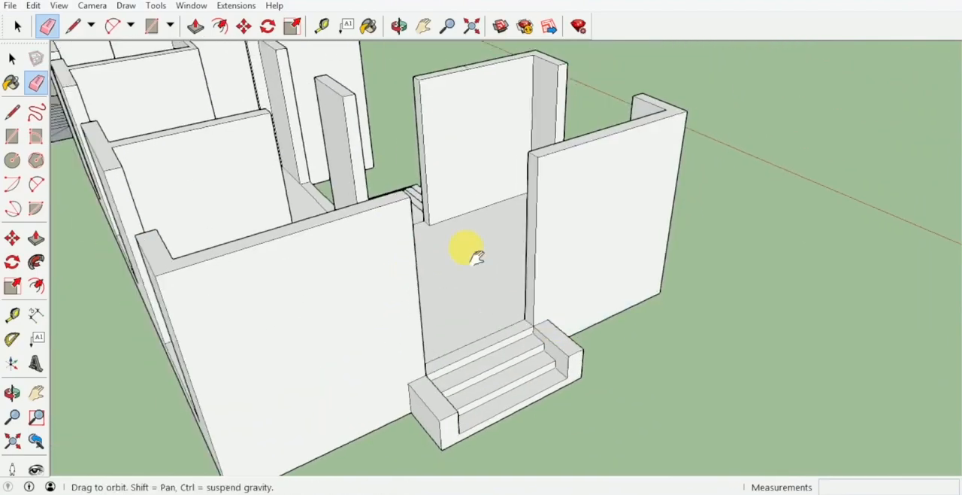
# Draw floor rectangles across the entrance-step doorway, about 1.23 by 0.23 m, and across the neighbouring interior doorway of the long room
pyautogui.moveTo(473, 254)
pyautogui.mouseDown(button='middle')
pyautogui.moveTo(859, 161)
pyautogui.moveTo(505, 168)
pyautogui.moveTo(441, 312)
pyautogui.moveTo(524, 253)
pyautogui.moveTo(387, 284)
pyautogui.moveTo(462, 294)
pyautogui.moveTo(492, 235)
pyautogui.moveTo(388, 260)
pyautogui.moveTo(509, 308)
pyautogui.moveTo(535, 262)
pyautogui.moveTo(540, 319)
pyautogui.moveTo(561, 255)
pyautogui.moveTo(507, 191)
pyautogui.moveTo(553, 162)
pyautogui.mouseUp(button='middle')
pyautogui.scroll(-3, 497, 231)
pyautogui.moveTo(531, 205); pyautogui.dragTo(484, 301, button='middle')
pyautogui.press('r')
pyautogui.scroll(5, 462, 300)
pyautogui.scroll(2, 460, 302)
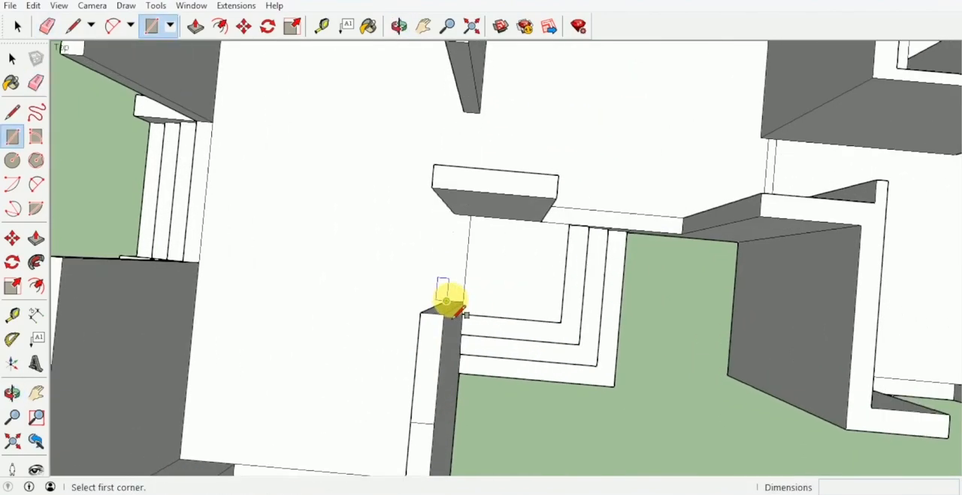
pyautogui.click(446, 301)
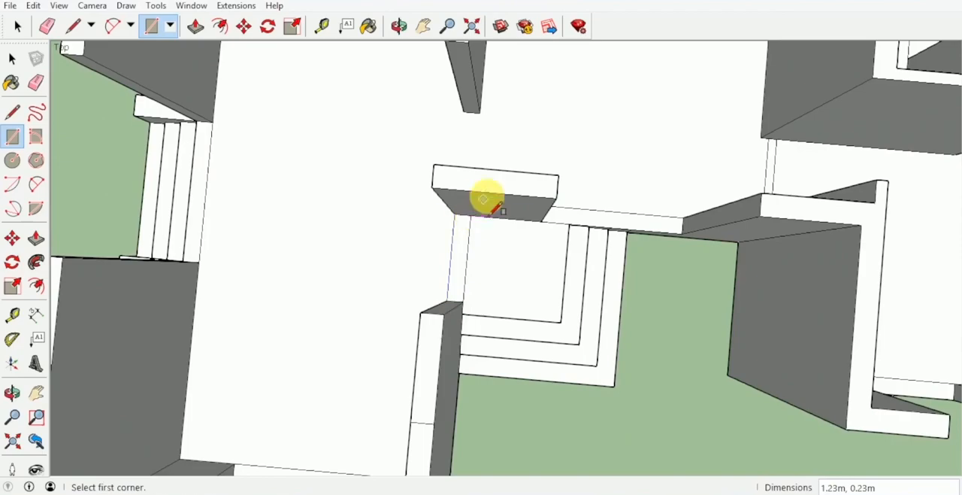
pyautogui.moveTo(487, 201); pyautogui.dragTo(464, 256, button='middle')
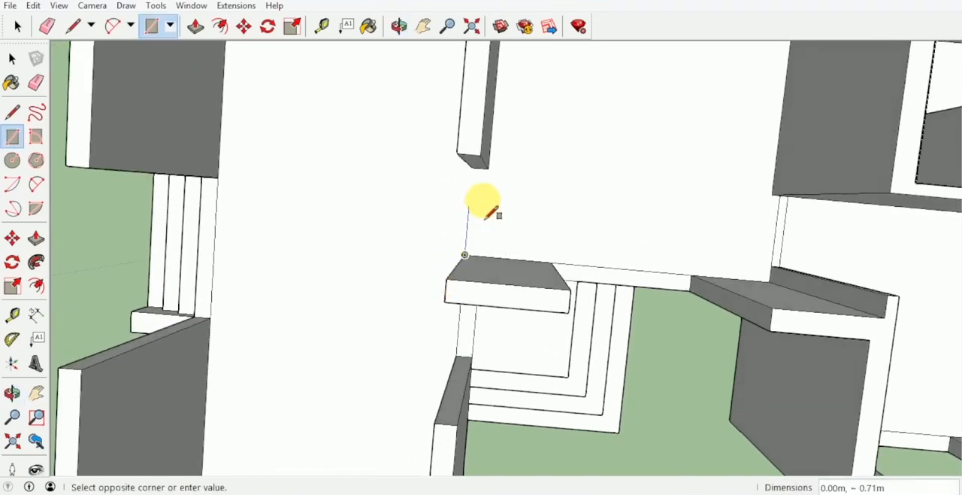
pyautogui.moveTo(523, 207); pyautogui.dragTo(537, 146, button='middle')
# Draw a floor rectangle about 1.00 by 0.12 m across the small room's doorway, from the partition's end to the rear wall
pyautogui.scroll(-3, 369, 291)
pyautogui.moveTo(369, 291); pyautogui.dragTo(455, 135, button='middle')
pyautogui.scroll(5, 575, 163)
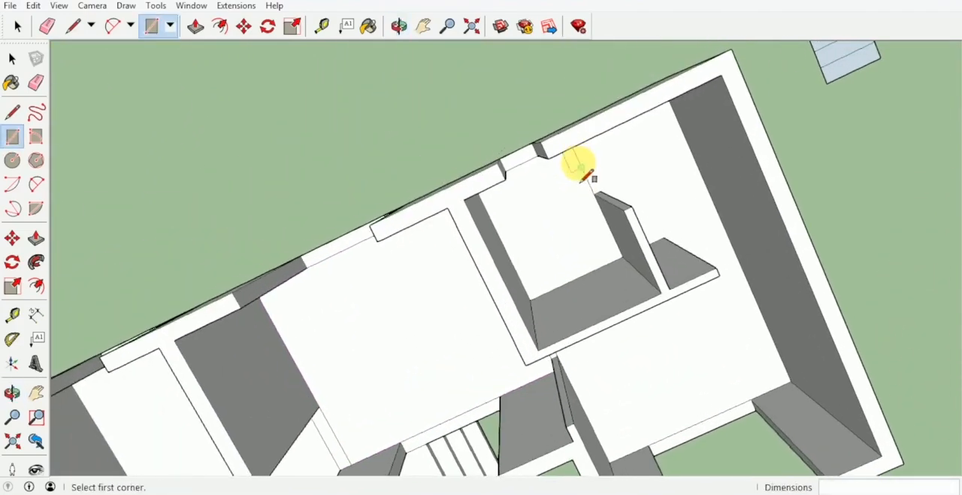
pyautogui.moveTo(603, 192)
pyautogui.mouseDown(button='middle')
pyautogui.moveTo(593, 172)
pyautogui.moveTo(599, 196)
pyautogui.mouseUp(button='middle')
pyautogui.click(600, 197)
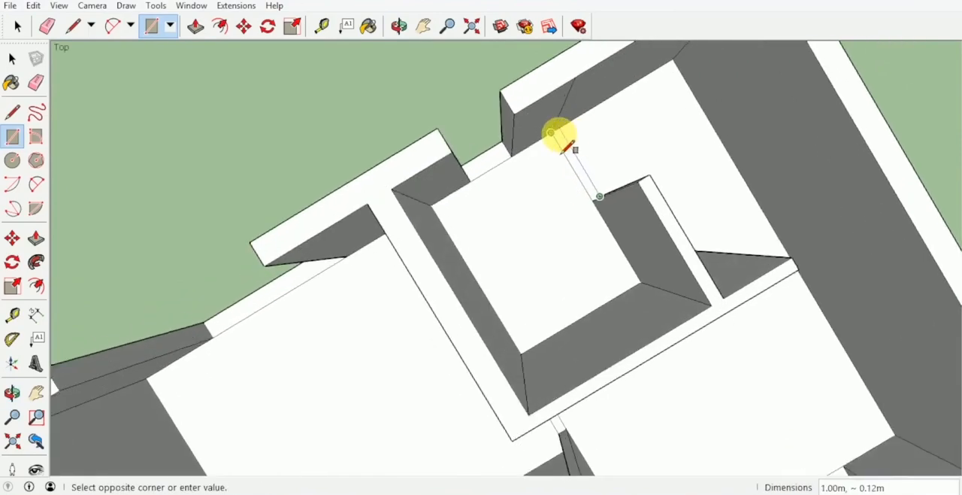
pyautogui.moveTo(576, 161); pyautogui.dragTo(398, 144, button='middle')
# Outline the floor strip across the opening between the long partition's free end and the outer end wall, about 1.00 m long
pyautogui.moveTo(472, 180); pyautogui.dragTo(499, 250, button='middle')
pyautogui.press('l')
pyautogui.click(494, 247)
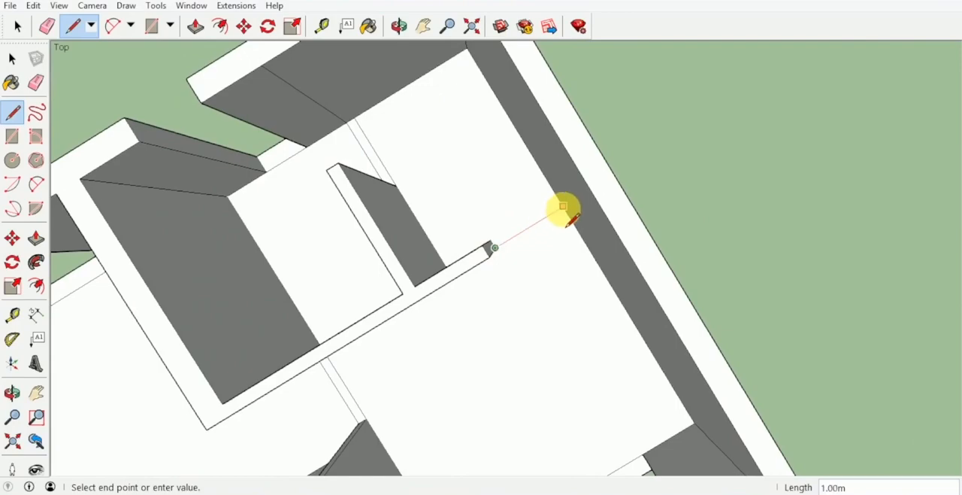
pyautogui.press('r')
pyautogui.click(490, 241)
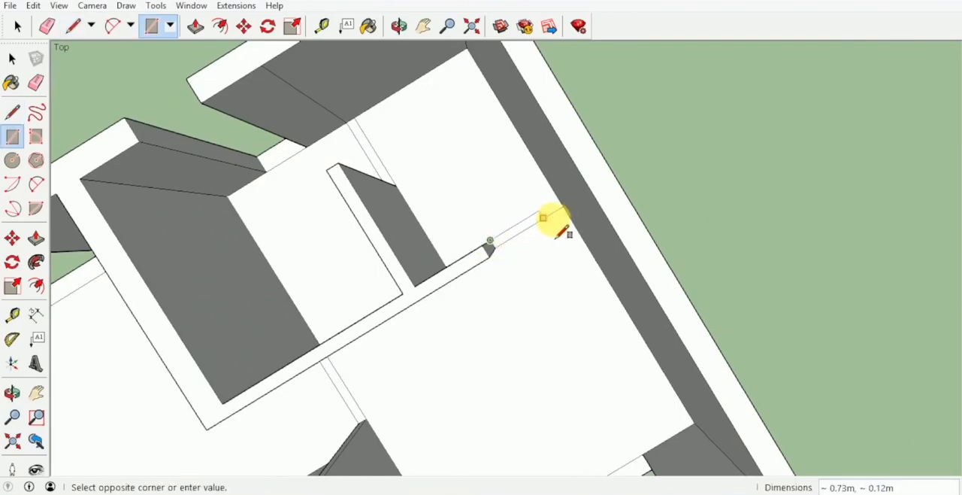
pyautogui.click(565, 208)
pyautogui.press('space')
# Select the sill faces of all window openings together with the floor strips across all doorways
pyautogui.scroll(-5, 569, 234)
pyautogui.moveTo(563, 229); pyautogui.dragTo(299, 187, button='middle')
pyautogui.scroll(4, 317, 180)
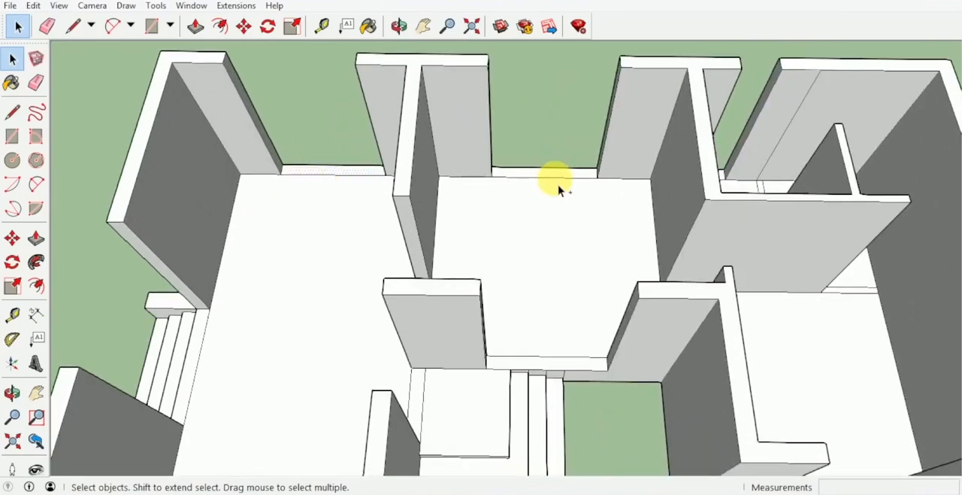
pyautogui.moveTo(558, 184); pyautogui.dragTo(459, 209, button='middle')
pyautogui.scroll(3, 468, 310)
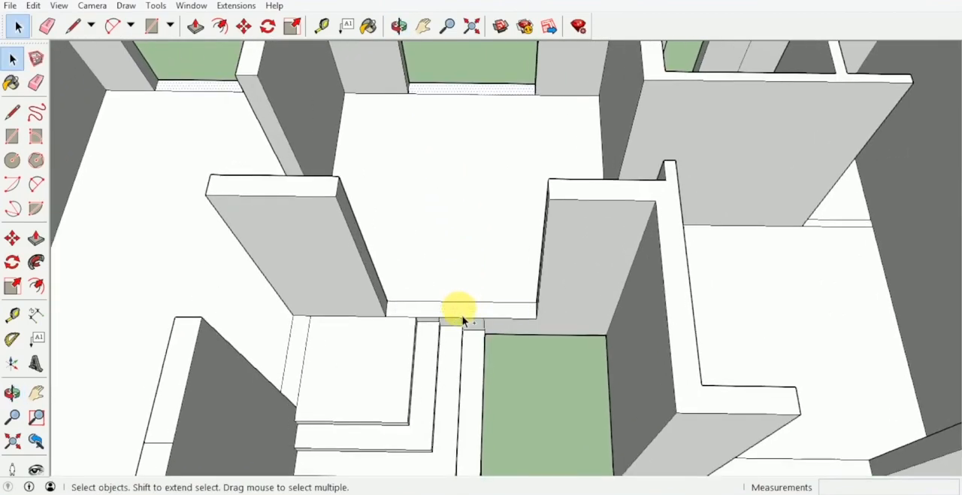
pyautogui.keyDown('shift'); pyautogui.moveTo(462, 315); pyautogui.dragTo(557, 201, button='middle'); pyautogui.keyUp('shift')
pyautogui.moveTo(400, 242); pyautogui.dragTo(432, 307, button='middle')
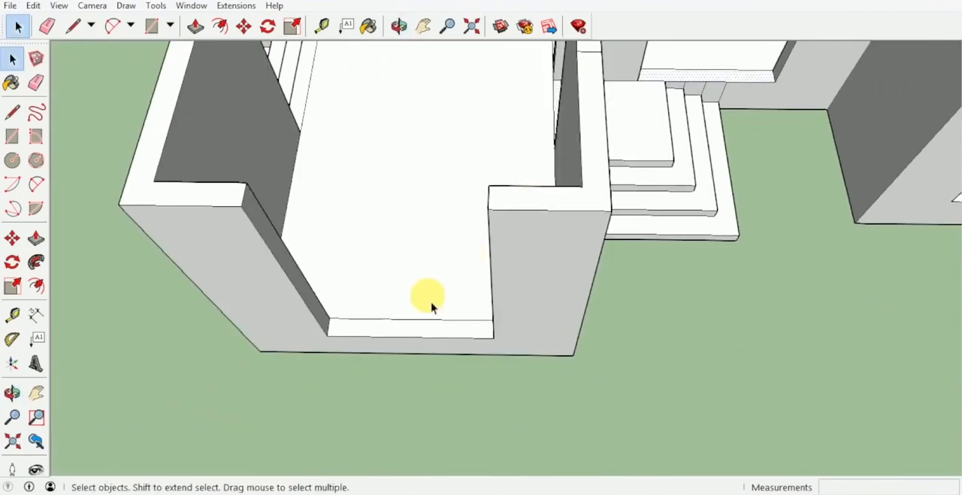
pyautogui.moveTo(419, 338)
pyautogui.mouseDown(button='middle')
pyautogui.moveTo(453, 279)
pyautogui.moveTo(363, 197)
pyautogui.moveTo(427, 314)
pyautogui.moveTo(475, 247)
pyautogui.moveTo(454, 316)
pyautogui.moveTo(529, 240)
pyautogui.moveTo(580, 215)
pyautogui.moveTo(521, 212)
pyautogui.mouseUp(button='middle')
pyautogui.scroll(-3, 524, 215)
pyautogui.scroll(5, 579, 215)
pyautogui.scroll(-1, 590, 242)
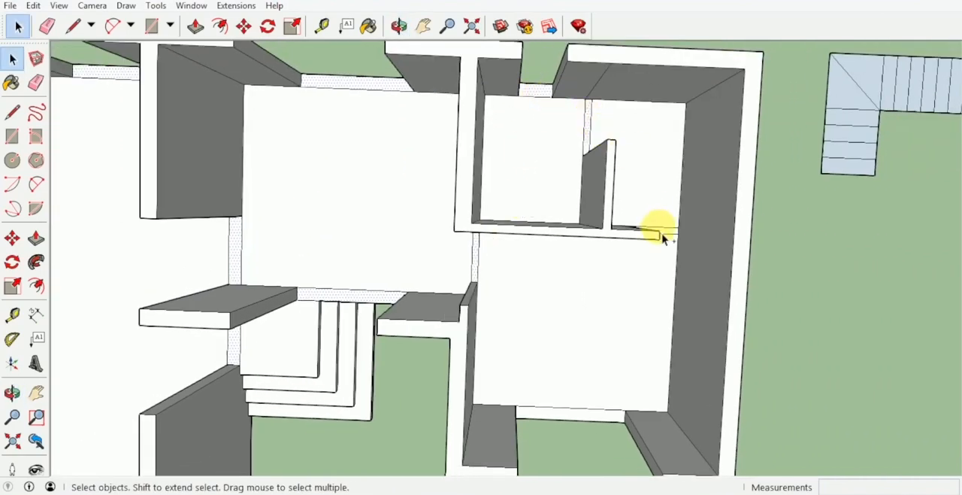
pyautogui.scroll(2, 664, 237)
pyautogui.scroll(-2, 664, 237)
pyautogui.moveTo(664, 238); pyautogui.dragTo(567, 267, button='middle')
pyautogui.scroll(3, 623, 194)
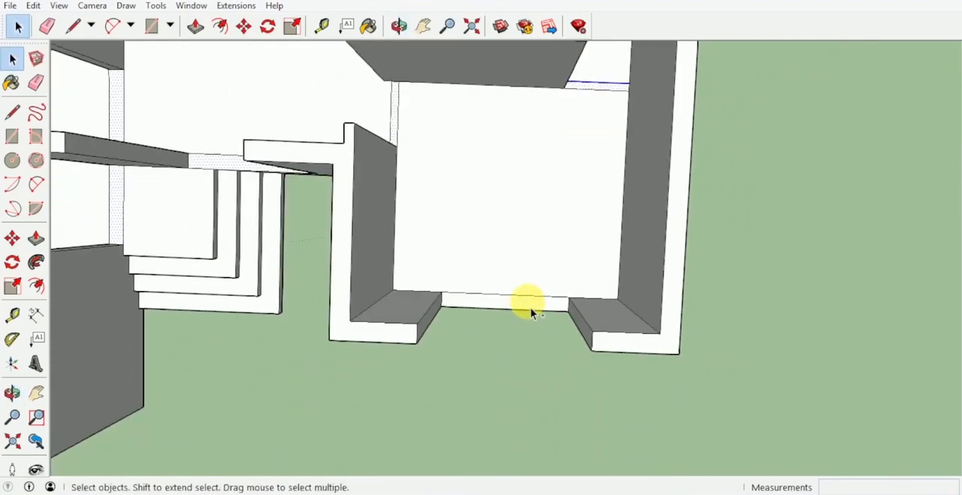
pyautogui.moveTo(530, 308); pyautogui.dragTo(630, 143, button='middle')
# Copy the selected sills and doorway strips straight up to the head height of the openings
pyautogui.press('m')
pyautogui.scroll(3, 614, 267)
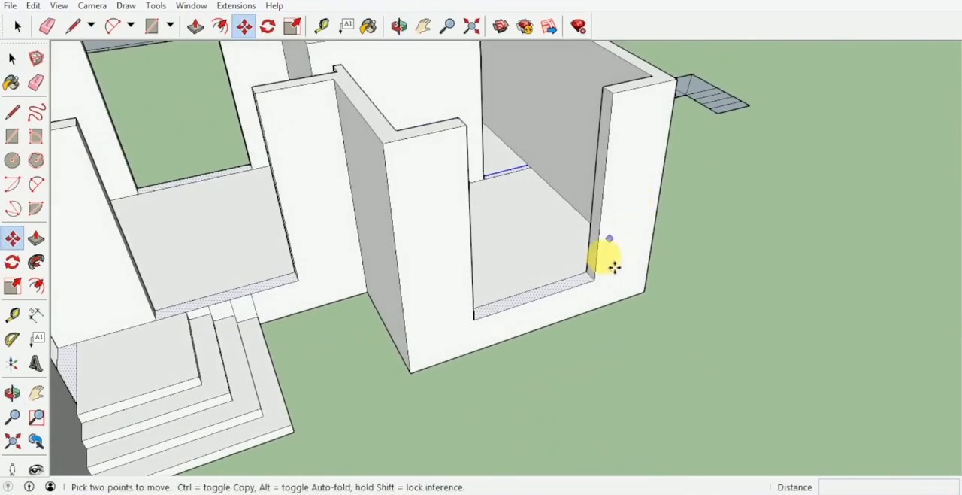
pyautogui.click(594, 279)
pyautogui.press('ctrl')
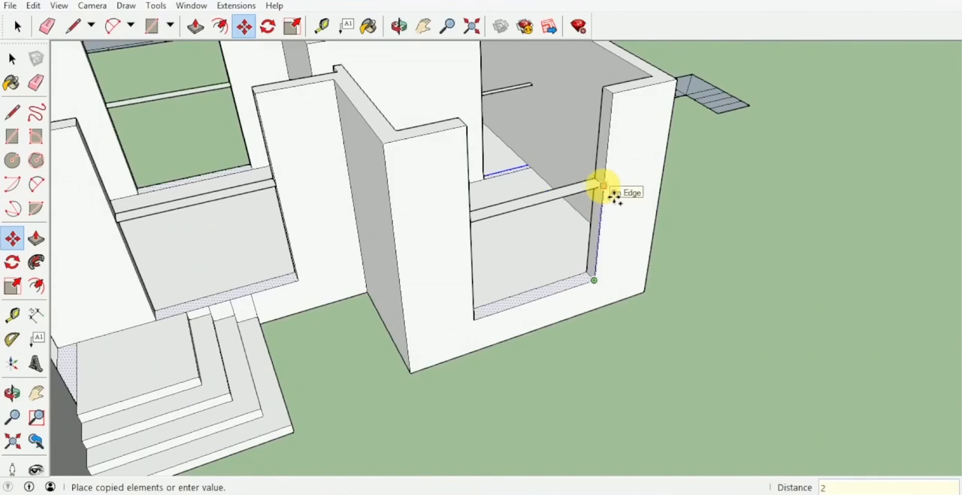
pyautogui.press('Return')
# Extrude the copied strips over the short wing's front window and the partition's end opening 0.90 m up to the wall tops
pyautogui.press('p')
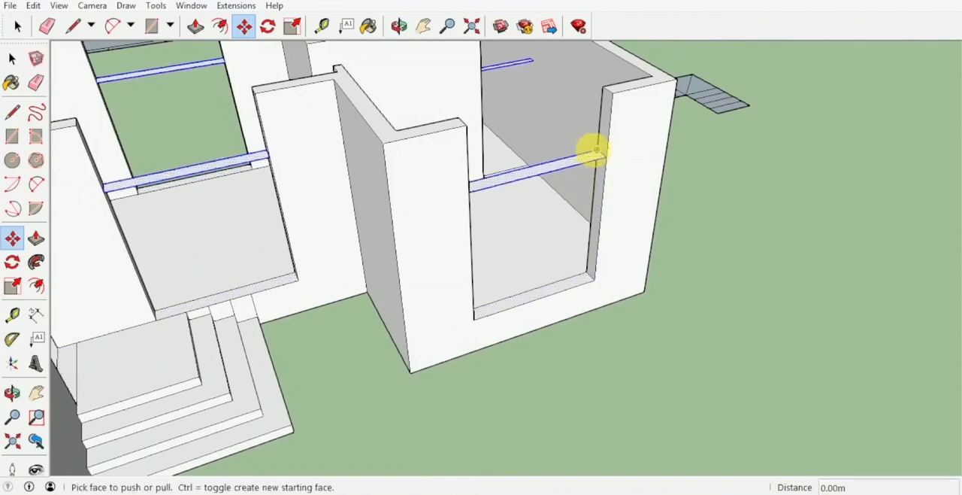
pyautogui.click(601, 158)
pyautogui.click(633, 86)
pyautogui.moveTo(602, 78); pyautogui.dragTo(571, 199, button='middle')
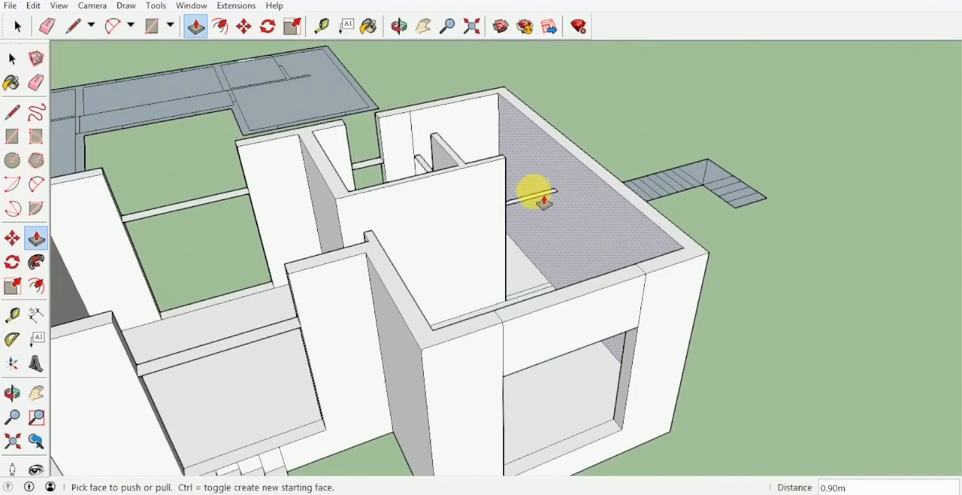
pyautogui.click(541, 197)
pyautogui.click(562, 156)
pyautogui.moveTo(564, 156); pyautogui.dragTo(496, 210, button='middle')
pyautogui.scroll(2, 454, 161)
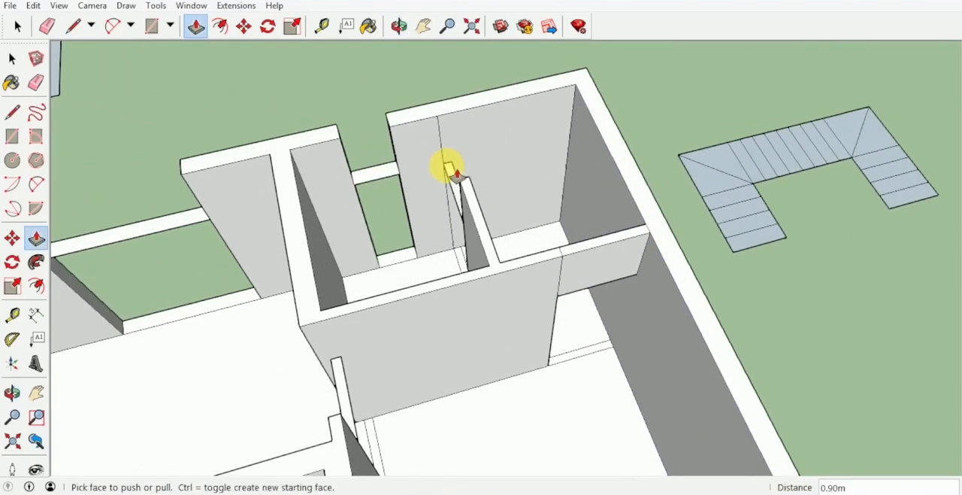
# Raise the strips over the small room's door and window, the middle room's rear window and its side doorway to the wall tops
pyautogui.click(450, 167)
pyautogui.click(444, 111)
pyautogui.click(382, 169)
pyautogui.click(398, 118)
pyautogui.keyDown('shift'); pyautogui.moveTo(397, 120); pyautogui.dragTo(590, 118, button='middle'); pyautogui.keyUp('shift')
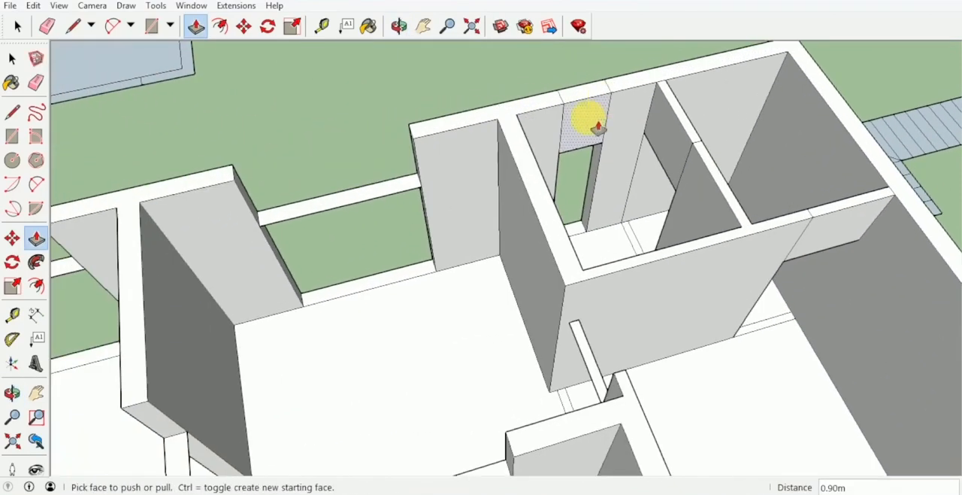
pyautogui.click(399, 182)
pyautogui.click(432, 135)
pyautogui.click(583, 333)
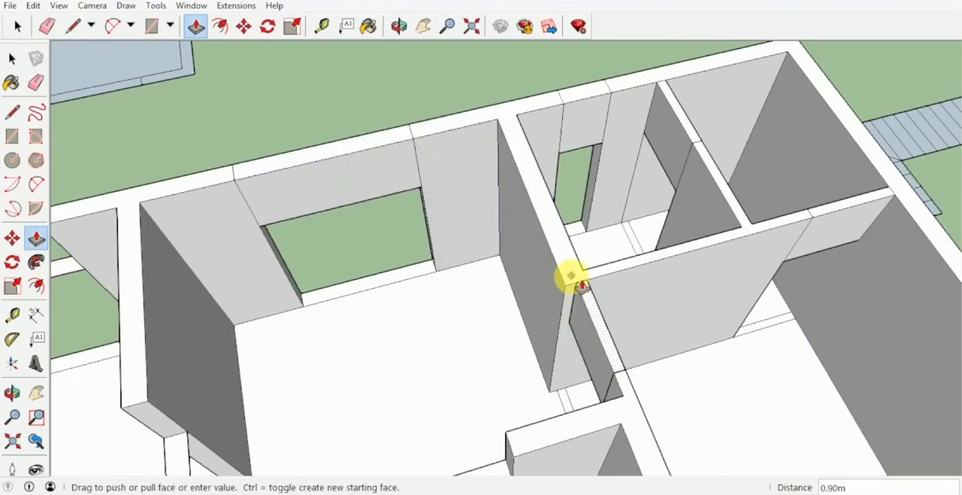
pyautogui.click(572, 275)
# Raise the strips over the doorway between the long and middle rooms and over the window by the entrance steps to the wall tops
pyautogui.keyDown('shift'); pyautogui.moveTo(556, 300); pyautogui.dragTo(748, 128, button='middle'); pyautogui.keyUp('shift')
pyautogui.click(411, 284)
pyautogui.click(393, 205)
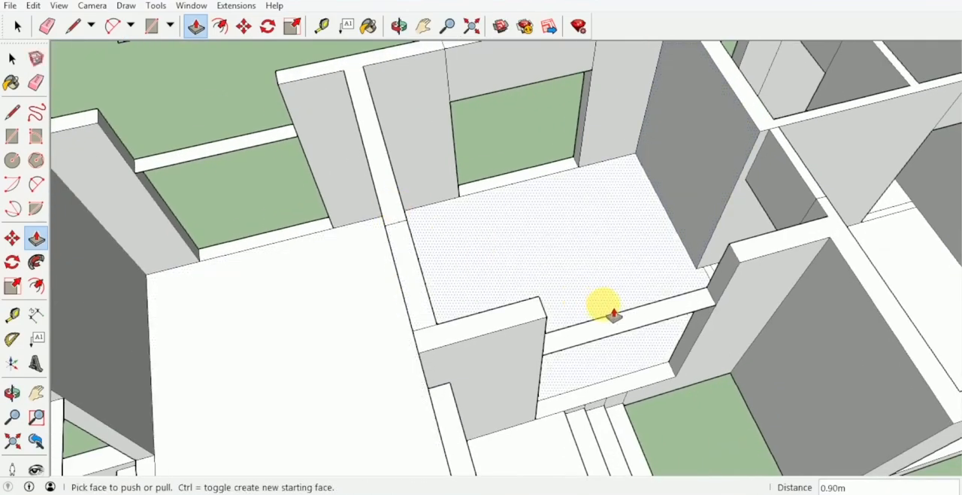
pyautogui.click(645, 311)
pyautogui.click(777, 257)
pyautogui.scroll(-1, 652, 302)
pyautogui.keyDown('shift'); pyautogui.moveTo(650, 304); pyautogui.dragTo(666, 155, button='middle'); pyautogui.keyUp('shift')
# Raise the strips over the entrance doorway and the long room's rear window, side doorway and front window to the wall tops
pyautogui.click(499, 230)
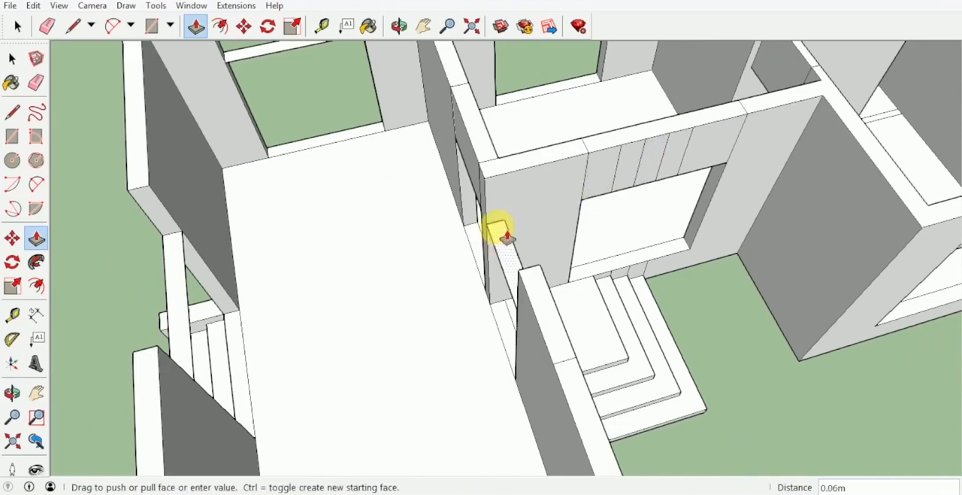
pyautogui.click(478, 161)
pyautogui.keyDown('shift'); pyautogui.moveTo(347, 65); pyautogui.dragTo(439, 161, button='middle'); pyautogui.keyUp('shift')
pyautogui.click(439, 161)
pyautogui.click(502, 118)
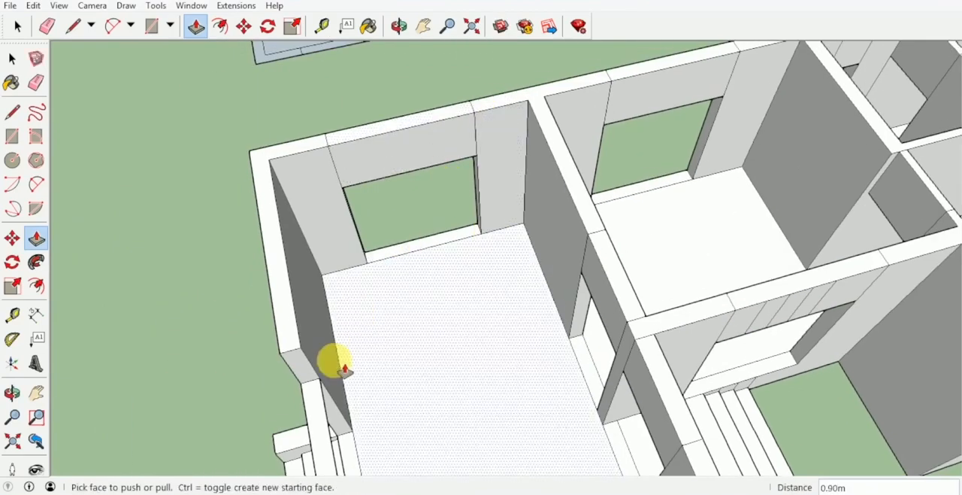
pyautogui.moveTo(288, 335); pyautogui.dragTo(614, 296, button='middle')
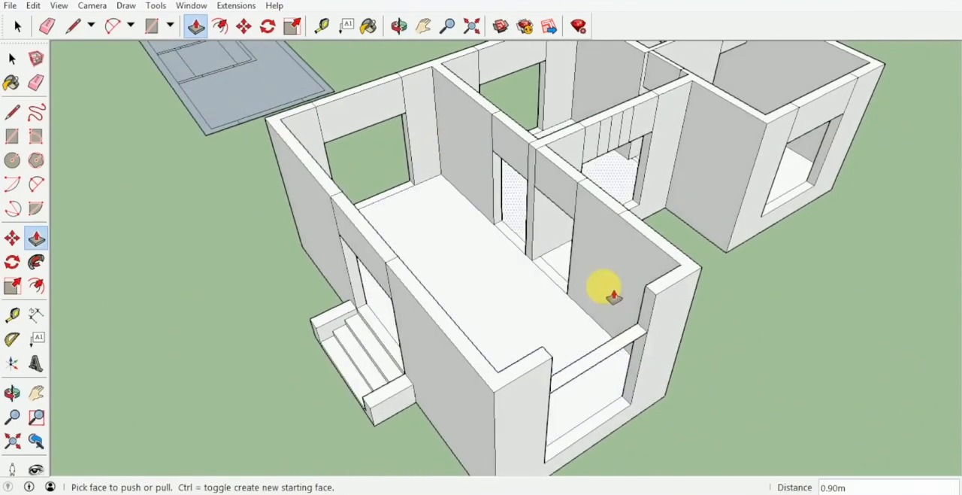
pyautogui.moveTo(679, 294); pyautogui.dragTo(342, 147, button='middle')
# Erase the leftover vertical lines above the window beside the entrance steps and on the wall below it next to the steps
pyautogui.press('e')
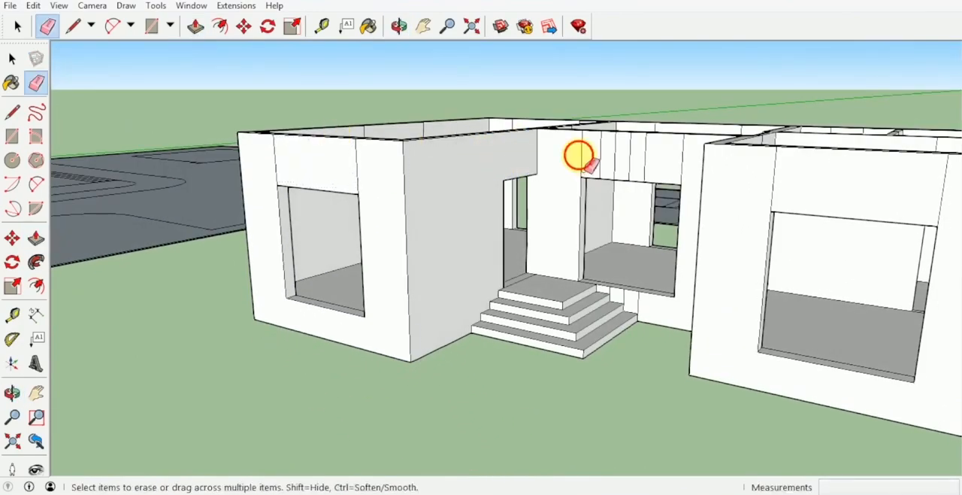
pyautogui.moveTo(581, 156); pyautogui.dragTo(698, 159)
pyautogui.moveTo(642, 158); pyautogui.dragTo(725, 170, button='middle')
pyautogui.scroll(5, 665, 293)
pyautogui.moveTo(662, 277); pyautogui.dragTo(641, 263)
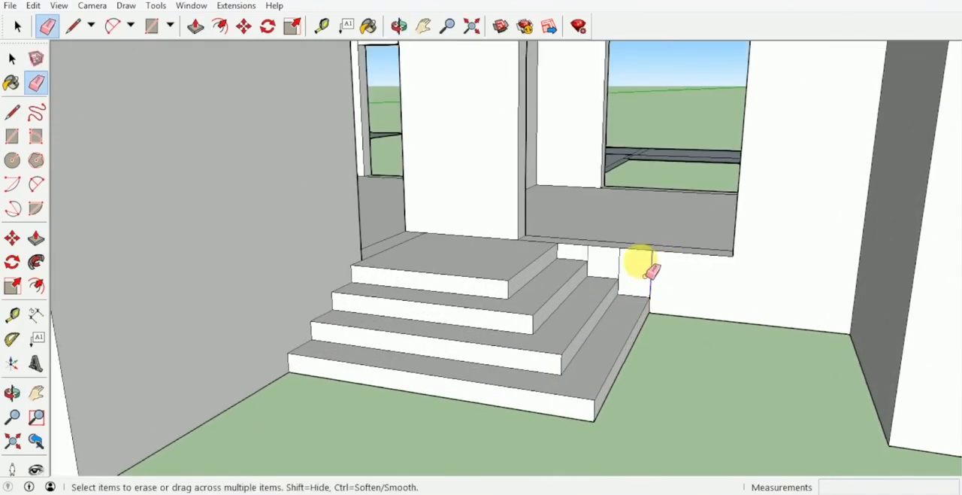
pyautogui.scroll(-5, 601, 260)
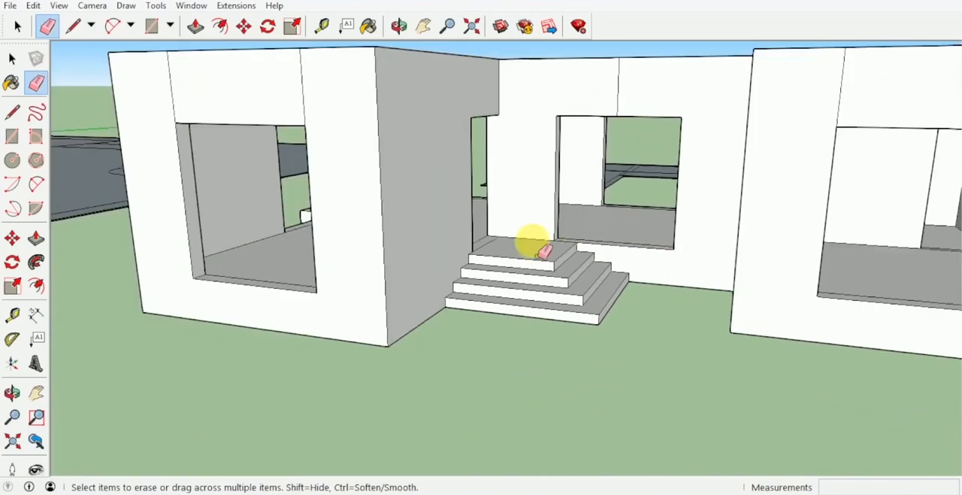
pyautogui.moveTo(533, 243); pyautogui.dragTo(485, 167, button='middle')
# Erase the leftover lines above the side-step doorway and above the two doorways in the long room's inner wall
pyautogui.moveTo(341, 141); pyautogui.dragTo(784, 172, button='middle')
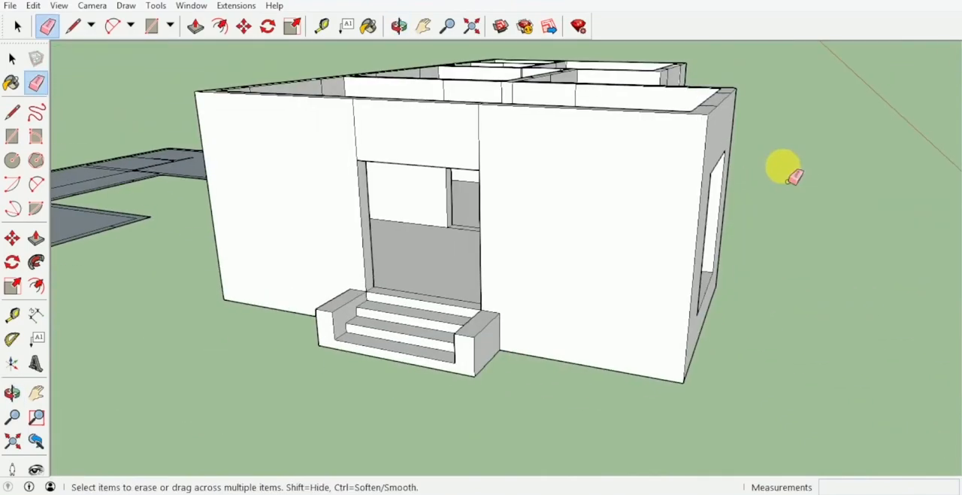
pyautogui.moveTo(479, 284); pyautogui.dragTo(481, 286, button='middle')
pyautogui.press('e')
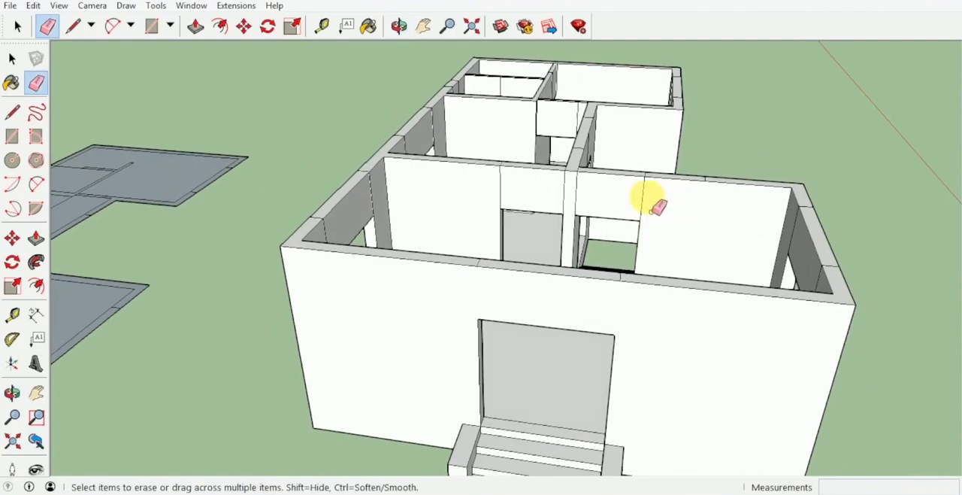
pyautogui.moveTo(648, 198); pyautogui.dragTo(485, 185)
# Erase the leftover vertical lines above the rear windows on both the inner and outer faces of the rear wall
pyautogui.moveTo(371, 197); pyautogui.dragTo(236, 264, button='middle')
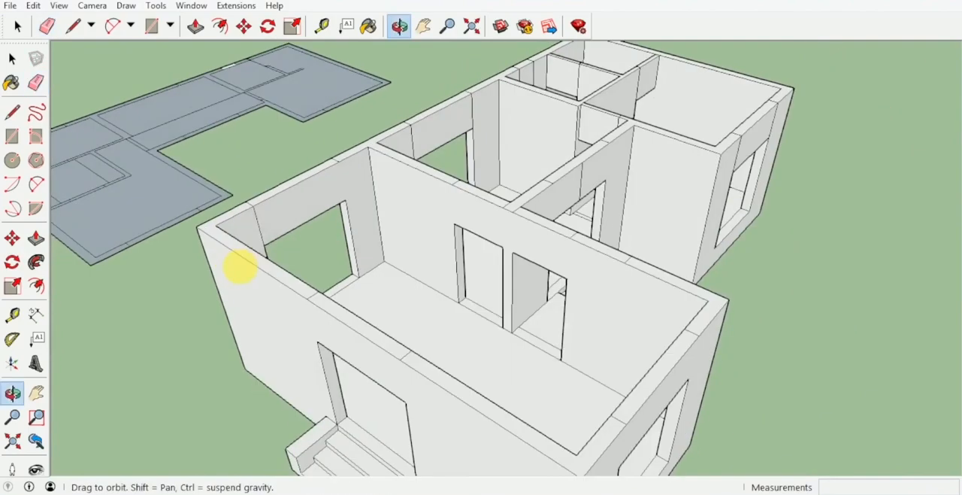
pyautogui.scroll(2, 342, 178)
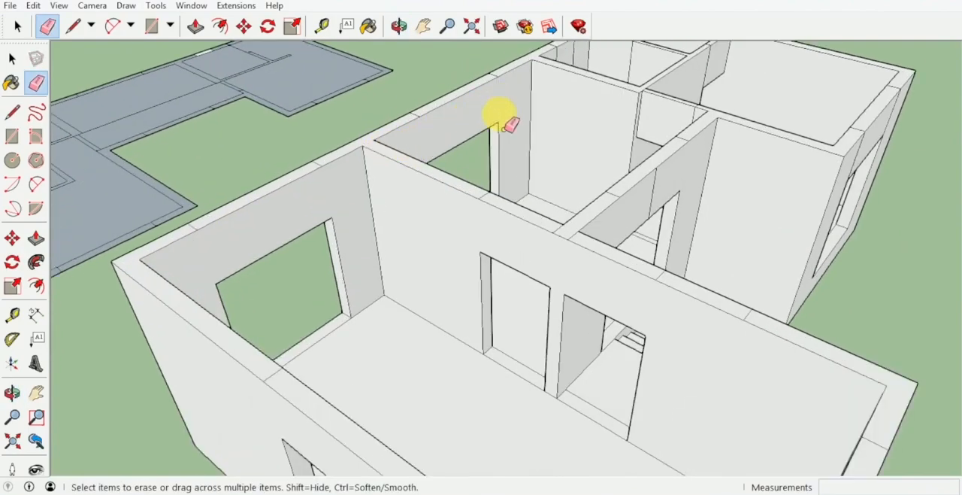
pyautogui.moveTo(511, 122); pyautogui.dragTo(552, 154, button='middle')
pyautogui.moveTo(615, 192); pyautogui.dragTo(802, 207, button='middle')
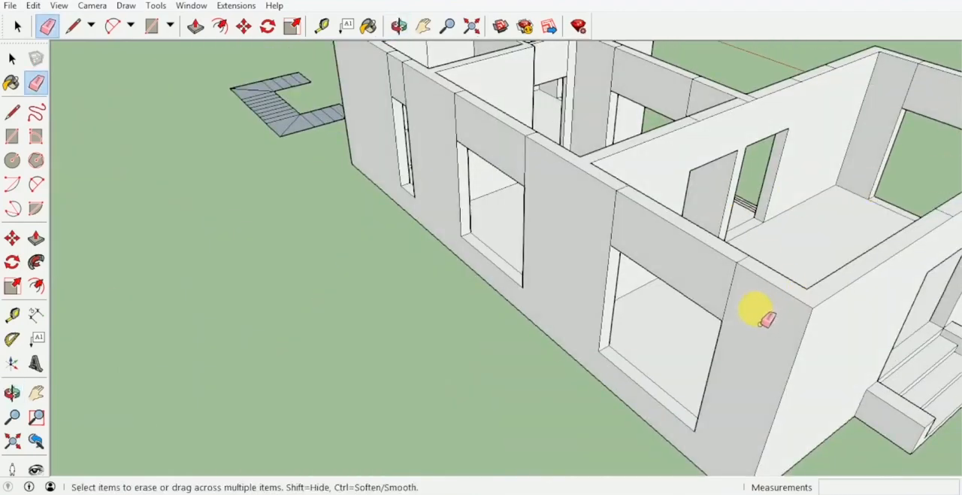
pyautogui.moveTo(765, 320)
pyautogui.mouseDown()
pyautogui.moveTo(647, 233)
pyautogui.moveTo(417, 104)
pyautogui.mouseUp()
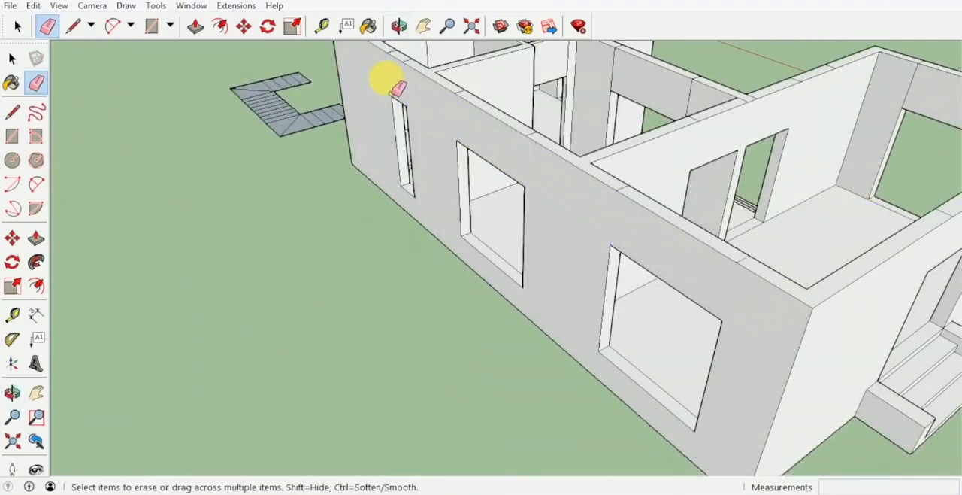
# Erase the leftover interior lines above the front windows of the short wing and middle room and above the doorway between them
pyautogui.keyDown('shift'); pyautogui.moveTo(438, 141); pyautogui.dragTo(458, 314, button='middle'); pyautogui.keyUp('shift')
pyautogui.scroll(2, 463, 198)
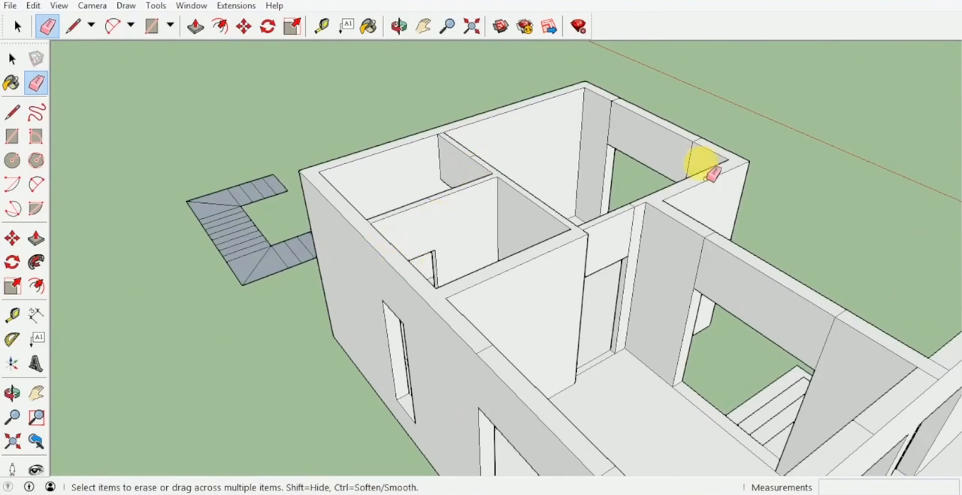
pyautogui.moveTo(706, 179); pyautogui.dragTo(600, 130)
pyautogui.moveTo(835, 359); pyautogui.dragTo(690, 272)
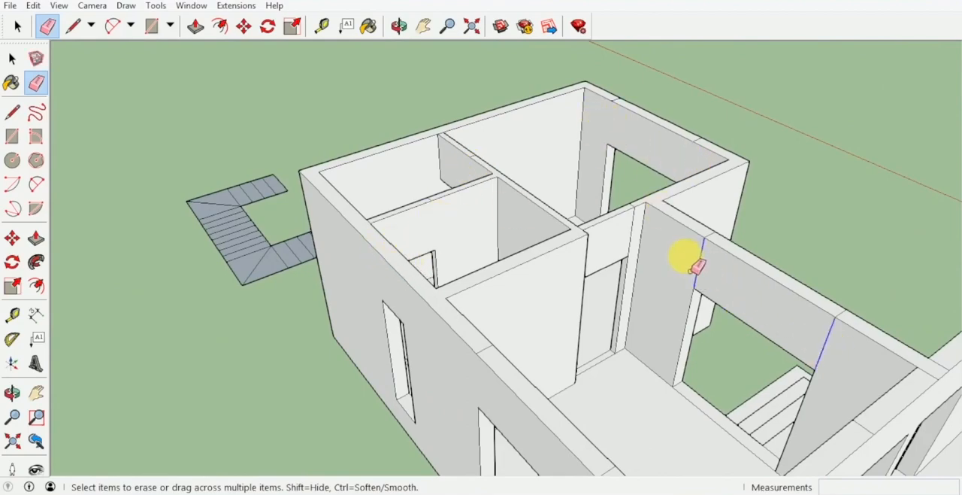
pyautogui.moveTo(692, 269)
pyautogui.mouseDown(button='middle')
pyautogui.moveTo(644, 215)
pyautogui.moveTo(560, 212)
pyautogui.mouseUp(button='middle')
pyautogui.scroll(2, 584, 204)
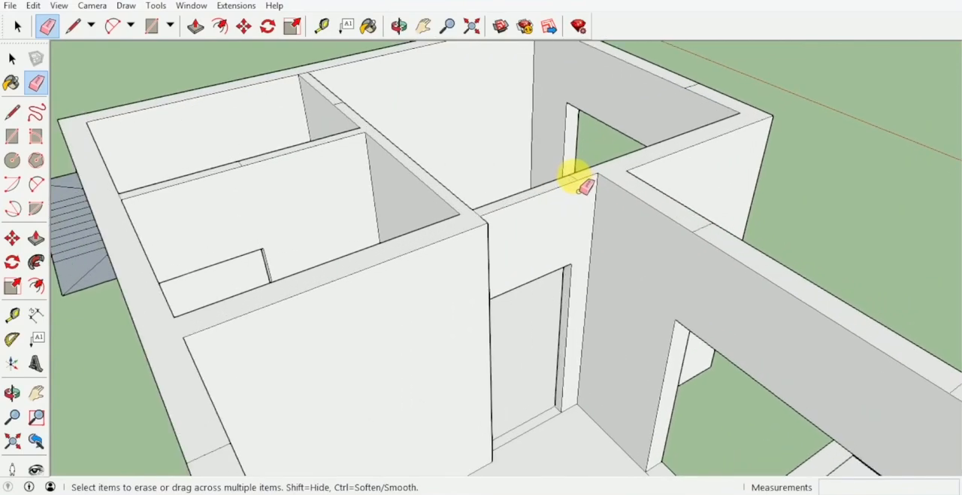
# Erase the leftover lines on top of the middle room's front wall and above the side-step doorway inside the long room
pyautogui.keyDown('shift'); pyautogui.moveTo(712, 239); pyautogui.dragTo(524, 167, button='middle'); pyautogui.keyUp('shift')
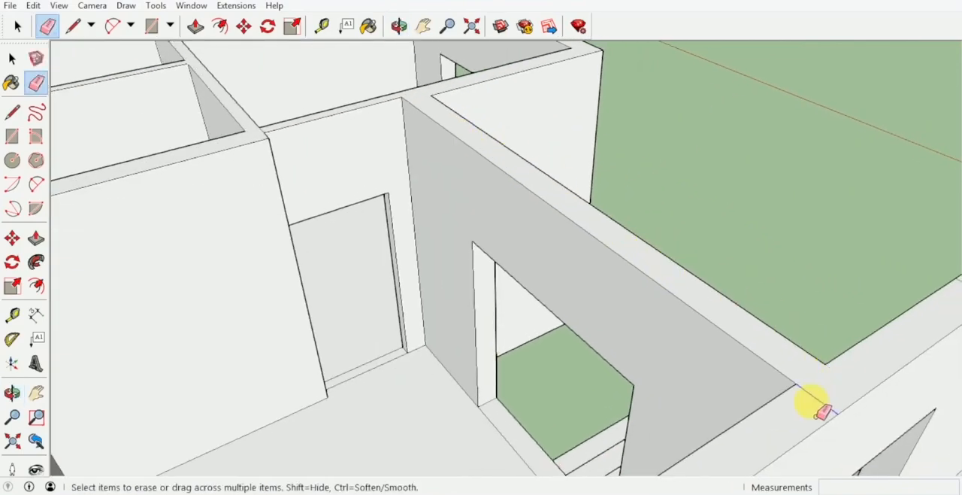
pyautogui.moveTo(813, 404); pyautogui.dragTo(378, 138, button='middle')
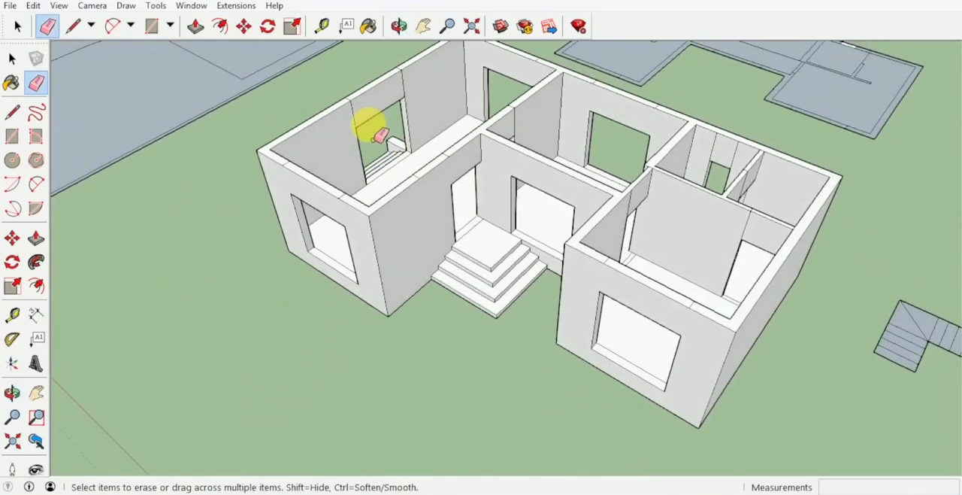
pyautogui.scroll(3, 378, 137)
pyautogui.moveTo(440, 71)
pyautogui.mouseDown(button='middle')
pyautogui.moveTo(602, 209)
pyautogui.moveTo(519, 216)
pyautogui.moveTo(428, 93)
pyautogui.mouseUp(button='middle')
pyautogui.scroll(2, 504, 128)
pyautogui.scroll(-4, 511, 117)
pyautogui.moveTo(511, 117)
pyautogui.mouseDown(button='middle')
pyautogui.moveTo(559, 203)
pyautogui.moveTo(638, 294)
pyautogui.mouseUp(button='middle')
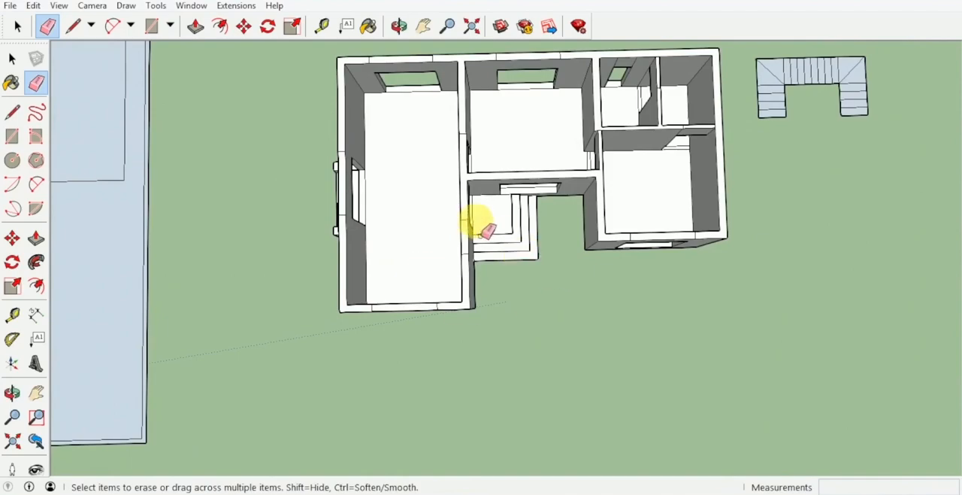
# Examine the ground-floor rooms and openings from above, and the layout of the separate upper-floor plan
pyautogui.scroll(4, 414, 215)
pyautogui.moveTo(461, 245)
pyautogui.mouseDown(button='middle')
pyautogui.moveTo(447, 265)
pyautogui.moveTo(473, 286)
pyautogui.mouseUp(button='middle')
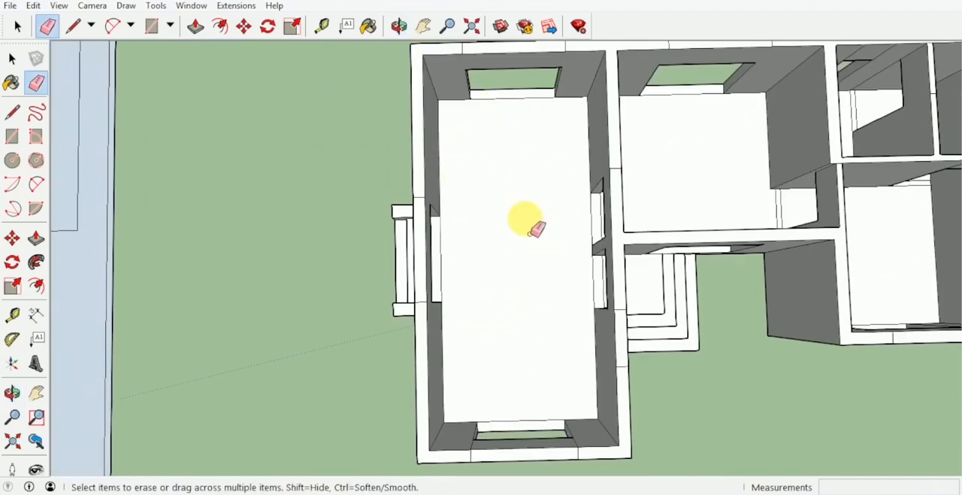
pyautogui.moveTo(550, 197)
pyautogui.mouseDown(button='middle')
pyautogui.moveTo(494, 172)
pyautogui.moveTo(529, 206)
pyautogui.mouseUp(button='middle')
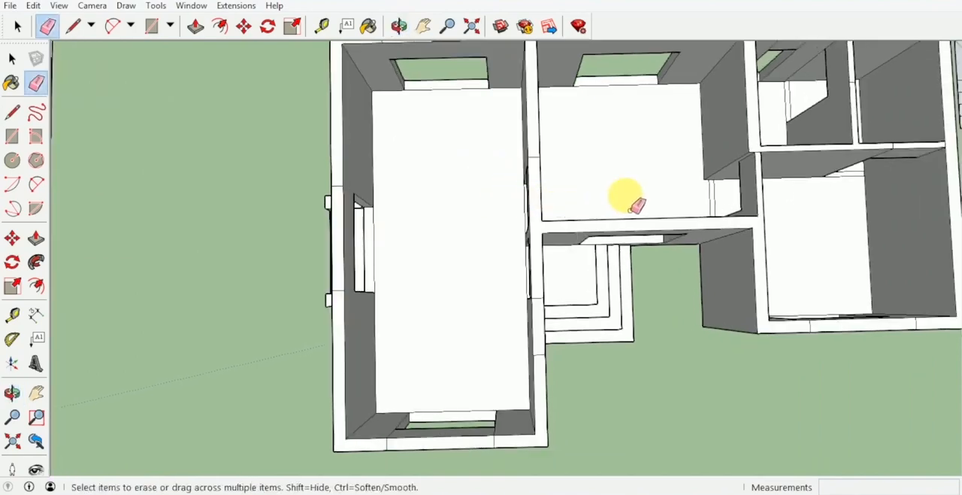
pyautogui.keyDown('shift'); pyautogui.moveTo(630, 210); pyautogui.dragTo(547, 234, button='middle'); pyautogui.keyUp('shift')
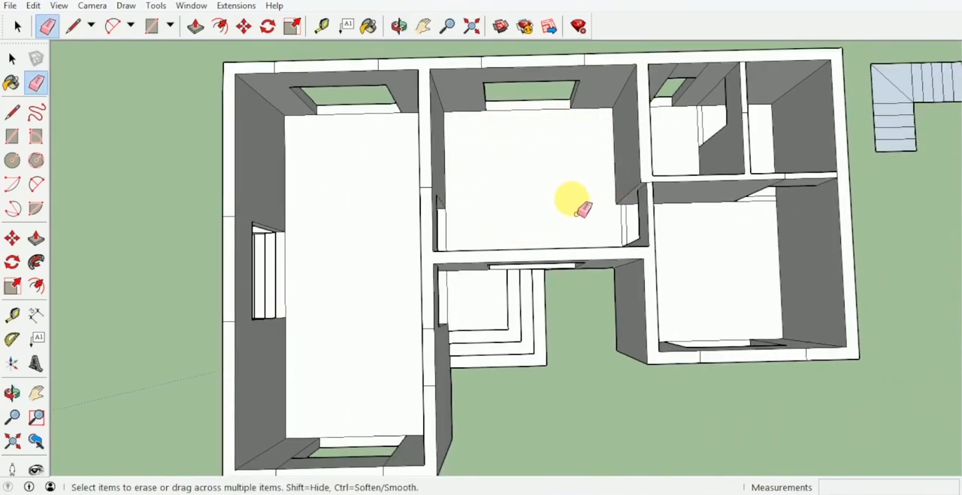
pyautogui.keyDown('shift'); pyautogui.moveTo(569, 200); pyautogui.dragTo(501, 200, button='middle'); pyautogui.keyUp('shift')
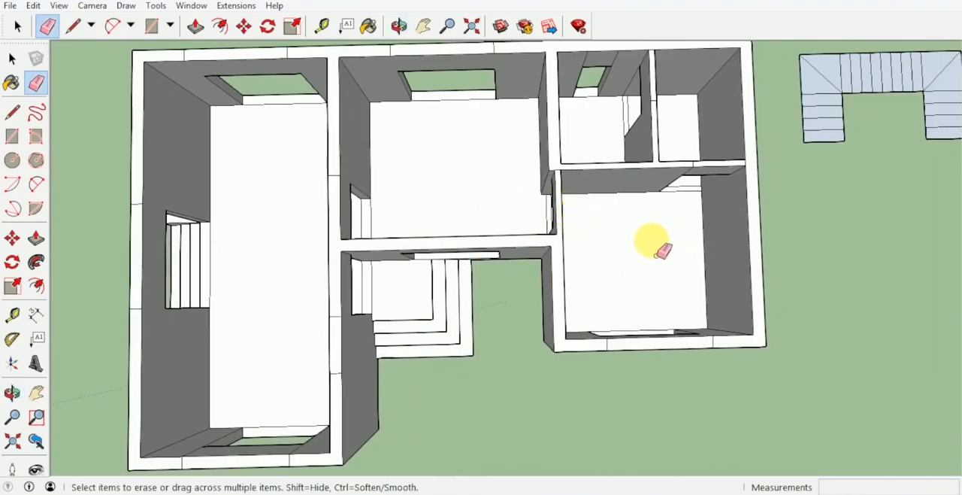
pyautogui.moveTo(651, 254)
pyautogui.mouseDown(button='middle')
pyautogui.moveTo(616, 266)
pyautogui.moveTo(527, 264)
pyautogui.moveTo(558, 271)
pyautogui.moveTo(563, 203)
pyautogui.moveTo(533, 212)
pyautogui.mouseUp(button='middle')
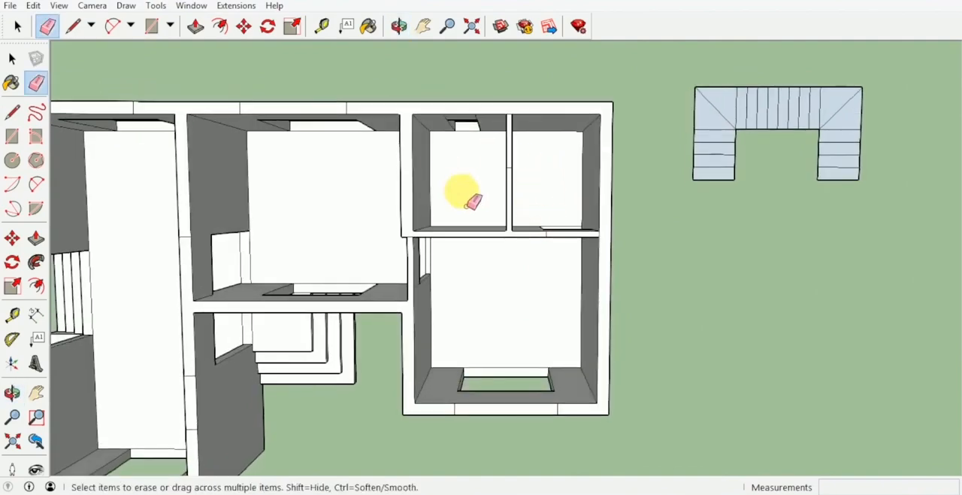
pyautogui.moveTo(472, 194)
pyautogui.mouseDown(button='middle')
pyautogui.moveTo(519, 189)
pyautogui.moveTo(579, 97)
pyautogui.mouseUp(button='middle')
pyautogui.scroll(-5, 530, 185)
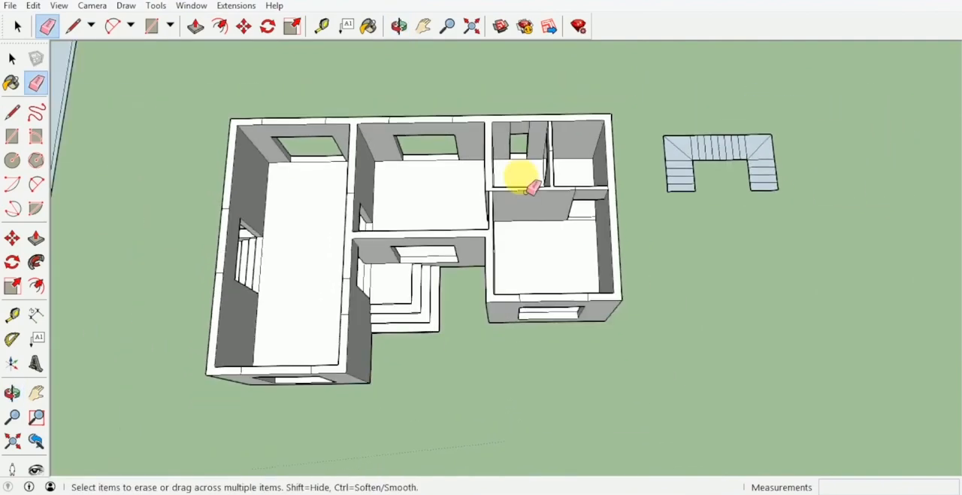
pyautogui.moveTo(416, 177); pyautogui.dragTo(430, 344, button='middle')
pyautogui.scroll(4, 469, 128)
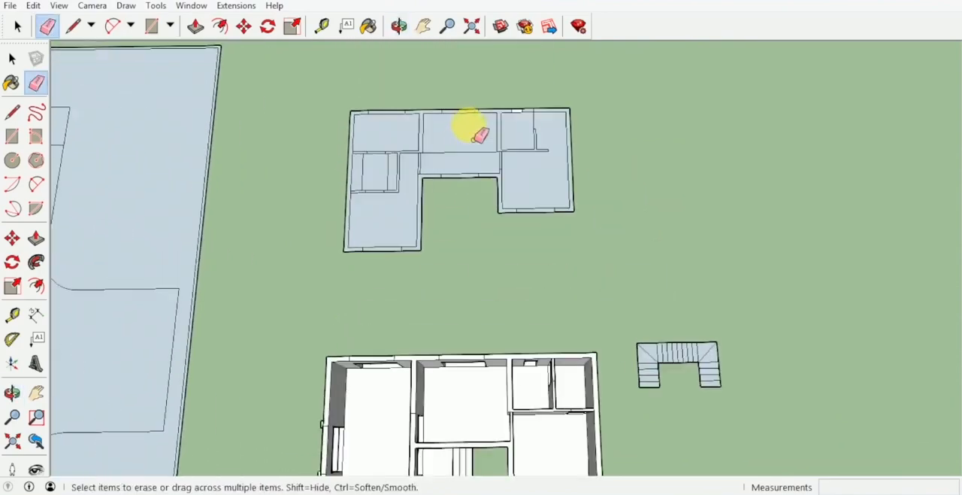
pyautogui.scroll(2, 434, 175)
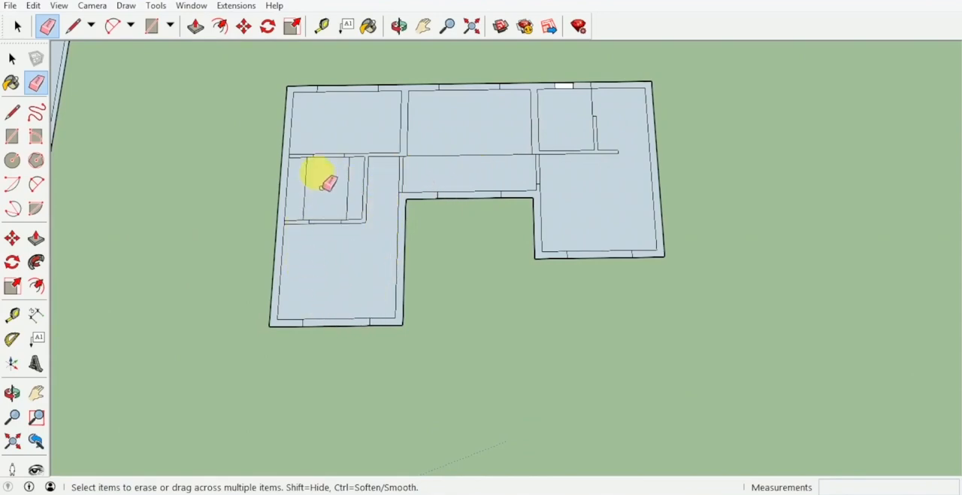
pyautogui.scroll(-3, 367, 145)
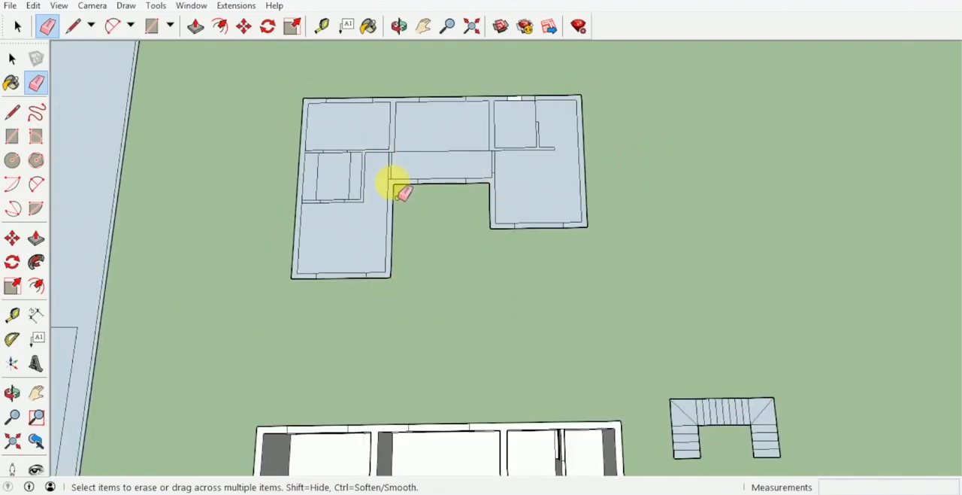
# Push/Pull the sill face of the long room's rear window up by 1.20 m
pyautogui.moveTo(473, 217)
pyautogui.mouseDown(button='middle')
pyautogui.moveTo(529, 273)
pyautogui.moveTo(393, 129)
pyautogui.moveTo(463, 144)
pyautogui.moveTo(590, 128)
pyautogui.moveTo(554, 221)
pyautogui.moveTo(548, 197)
pyautogui.moveTo(530, 229)
pyautogui.mouseUp(button='middle')
pyautogui.press('p')
pyautogui.scroll(5, 408, 253)
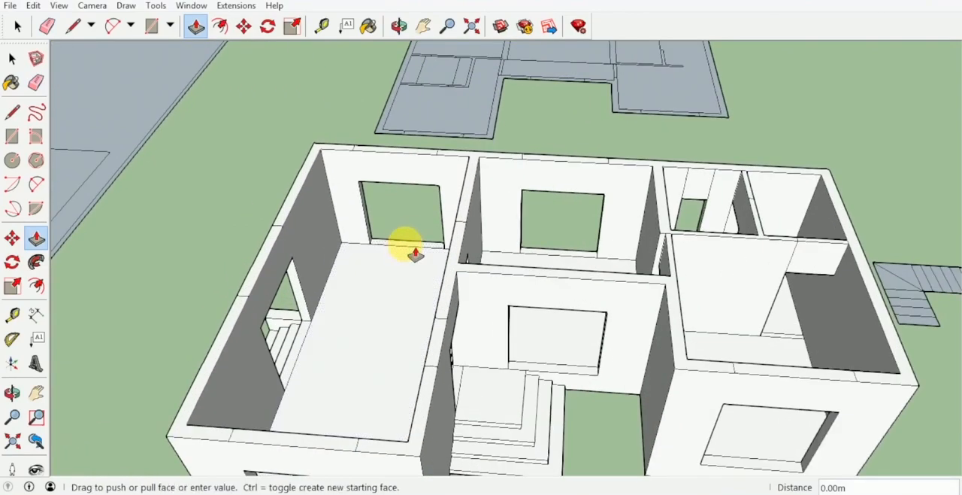
pyautogui.moveTo(415, 255); pyautogui.dragTo(411, 210)
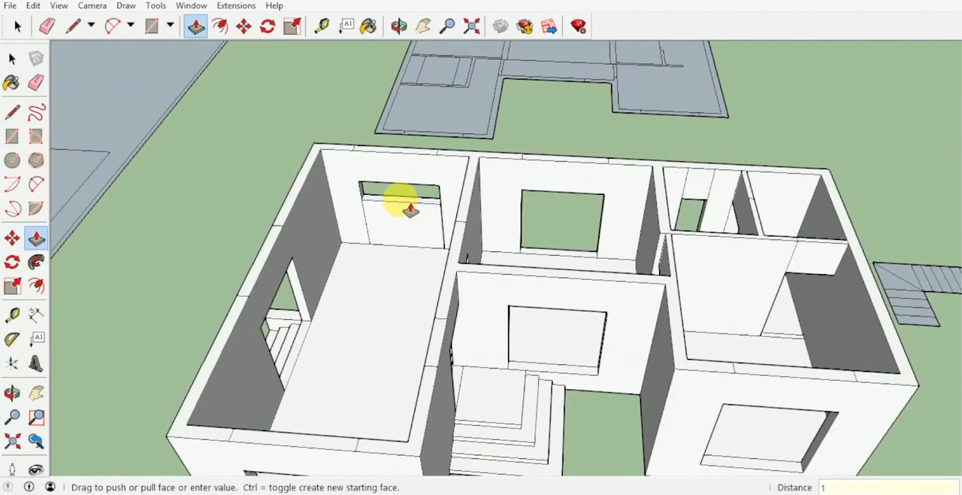
pyautogui.moveTo(409, 209); pyautogui.dragTo(410, 208)
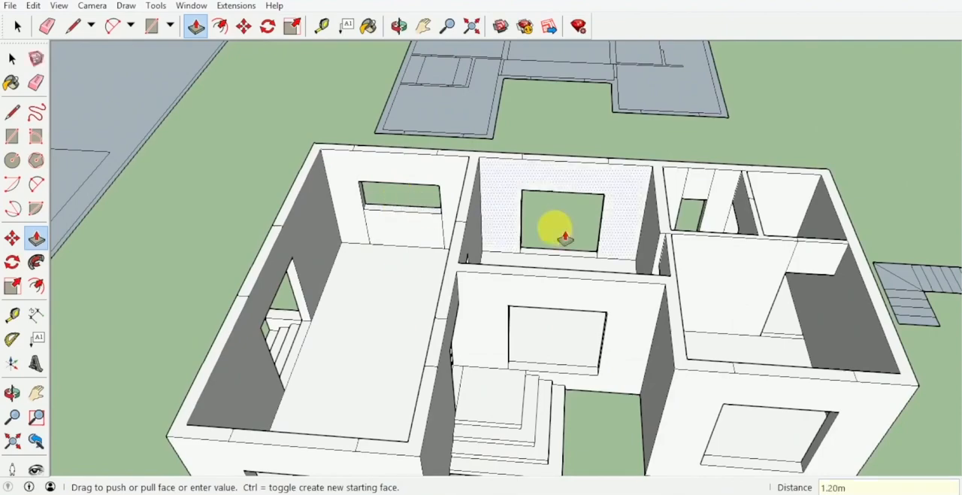
# Push/Pull the sill face of the narrow rear window in the small room up by 1.5 m
pyautogui.moveTo(564, 232); pyautogui.dragTo(513, 255, button='middle')
pyautogui.scroll(3, 513, 256)
pyautogui.scroll(1, 514, 256)
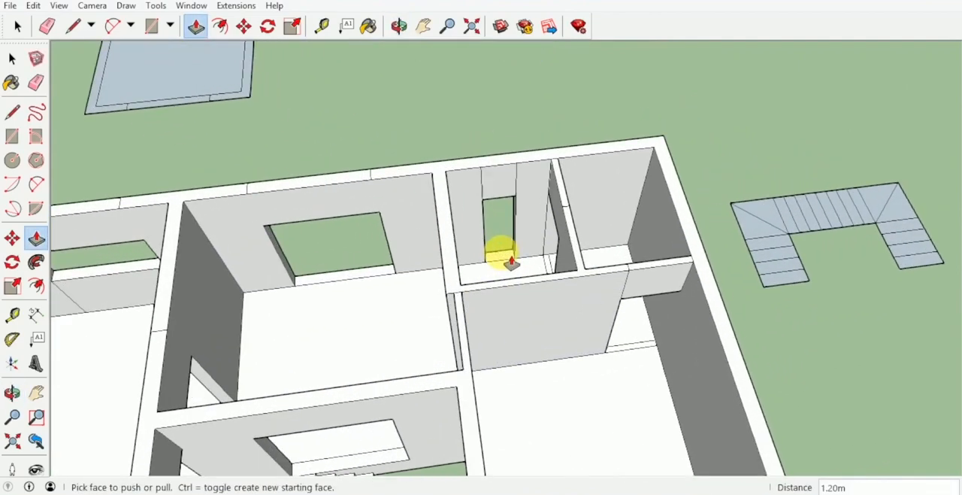
pyautogui.moveTo(508, 256); pyautogui.dragTo(510, 250)
pyautogui.write('1.')
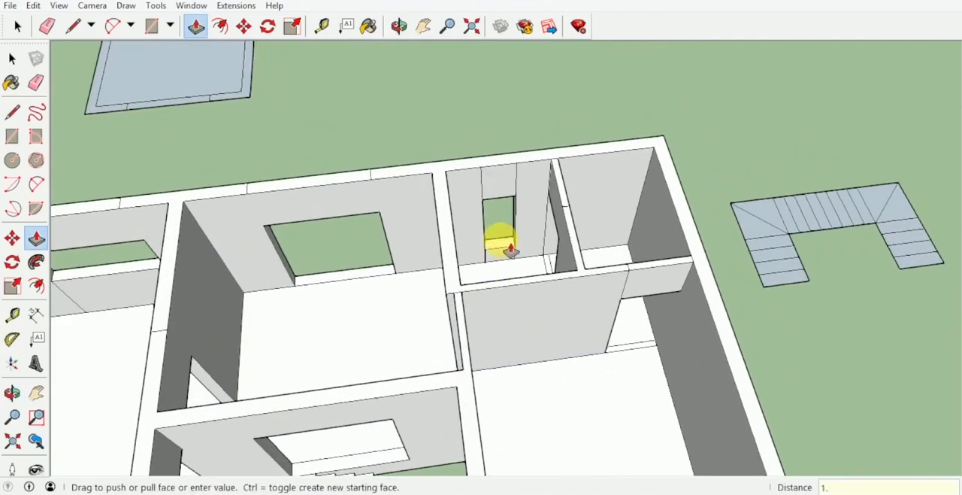
pyautogui.write('5')
pyautogui.press('Return')
# Raise the sills of the front windows in the short wing, the middle room and the long room by 0.6 m
pyautogui.scroll(-3, 502, 248)
pyautogui.moveTo(502, 248); pyautogui.dragTo(533, 199, button='middle')
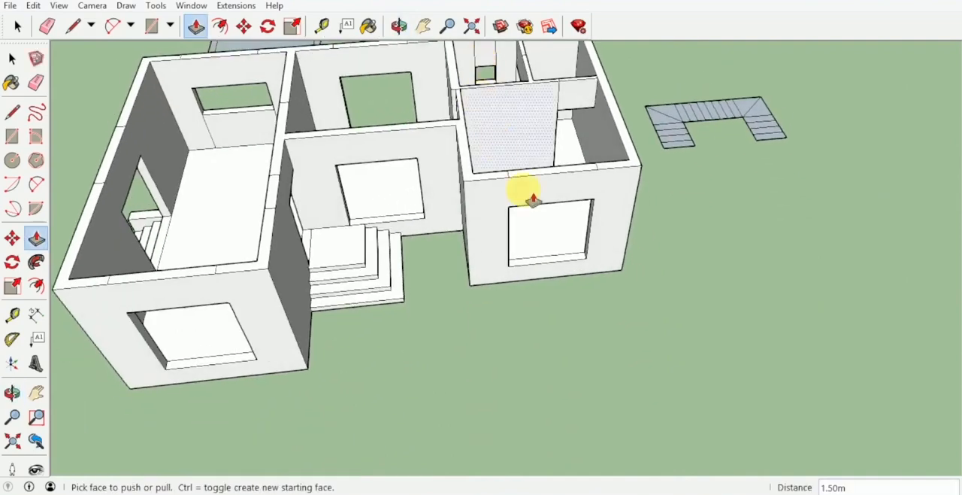
pyautogui.moveTo(560, 269); pyautogui.dragTo(560, 259)
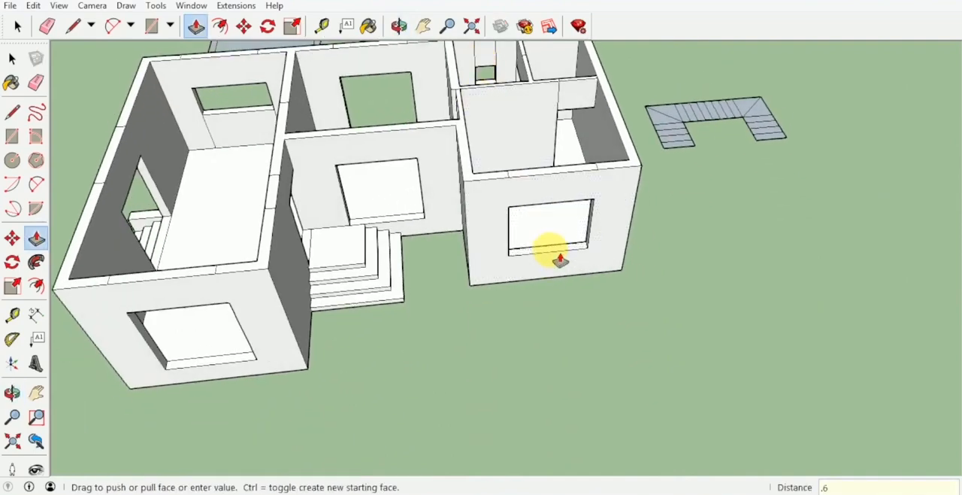
pyautogui.moveTo(407, 227); pyautogui.dragTo(406, 212)
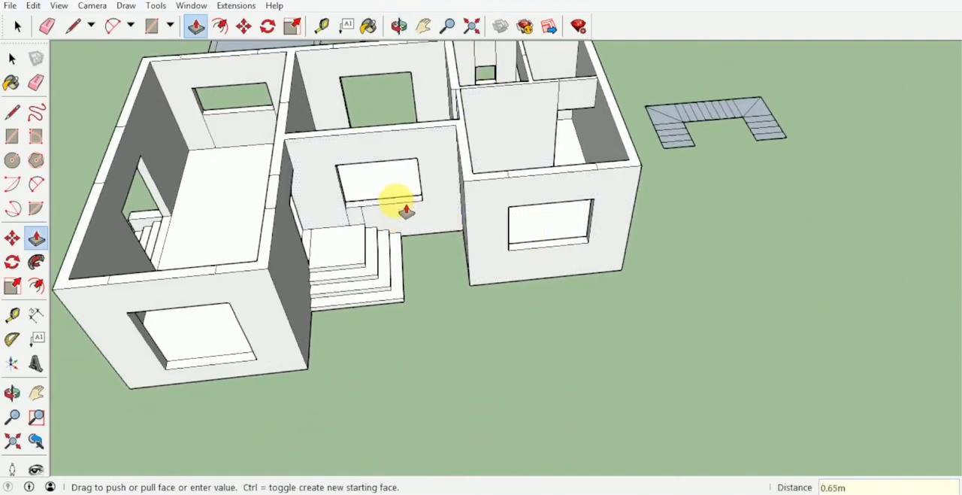
pyautogui.moveTo(406, 212); pyautogui.dragTo(424, 307, button='middle')
pyautogui.moveTo(423, 307); pyautogui.dragTo(423, 298)
pyautogui.moveTo(424, 298); pyautogui.dragTo(666, 155, button='middle')
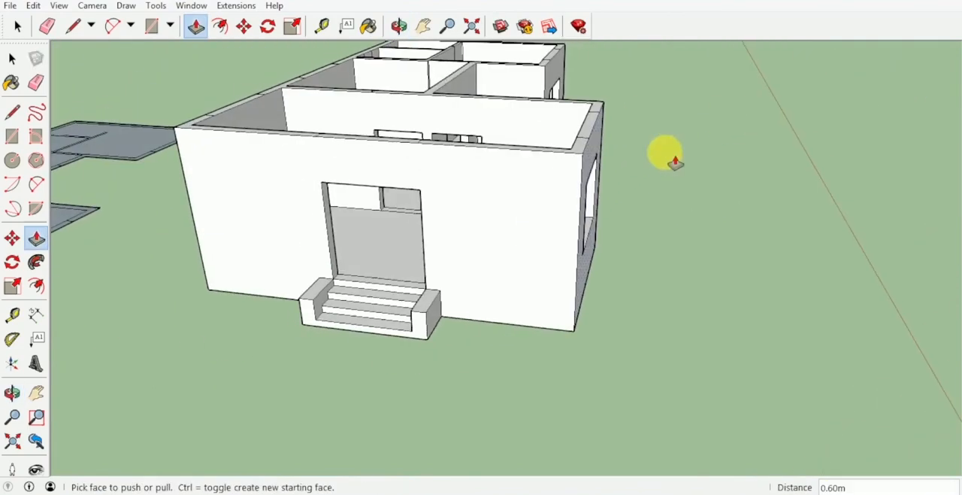
# Select the whole ground-floor model with its entrance and side steps and make it a group
pyautogui.moveTo(398, 230); pyautogui.dragTo(599, 366, button='middle')
pyautogui.press('space')
pyautogui.moveTo(599, 366); pyautogui.dragTo(503, 258)
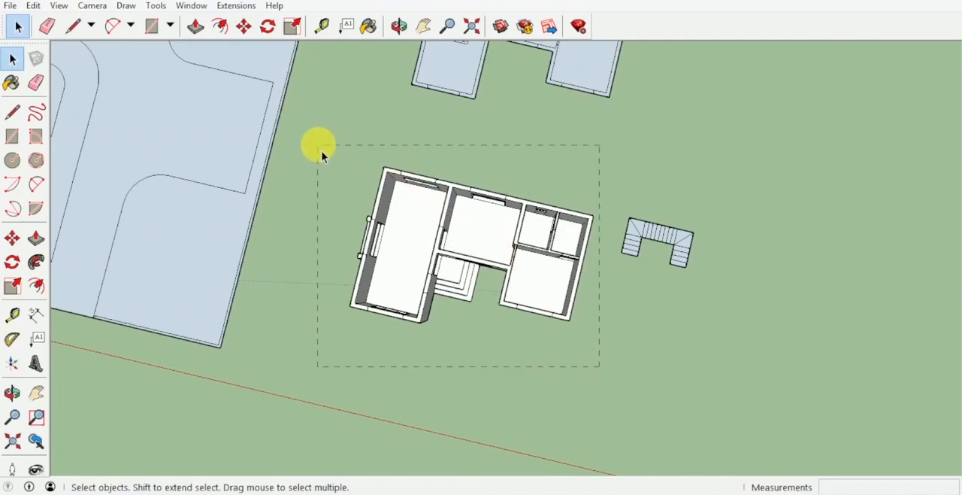
pyautogui.moveTo(322, 154); pyautogui.dragTo(318, 147)
pyautogui.rightClick(429, 218)
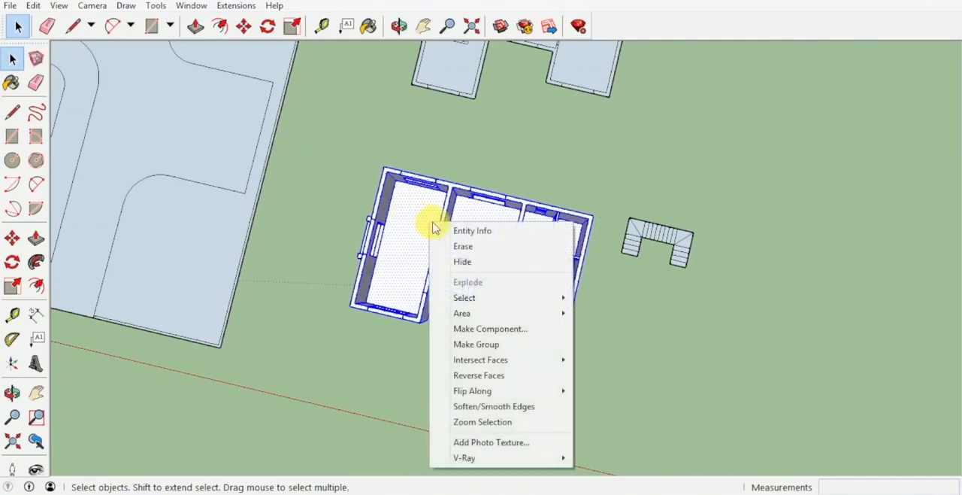
pyautogui.click(502, 348)
# Select the entire flat upper-floor plan and make it a group
pyautogui.moveTo(533, 312); pyautogui.dragTo(591, 113, button='middle')
pyautogui.scroll(3, 634, 177)
pyautogui.scroll(3, 580, 107)
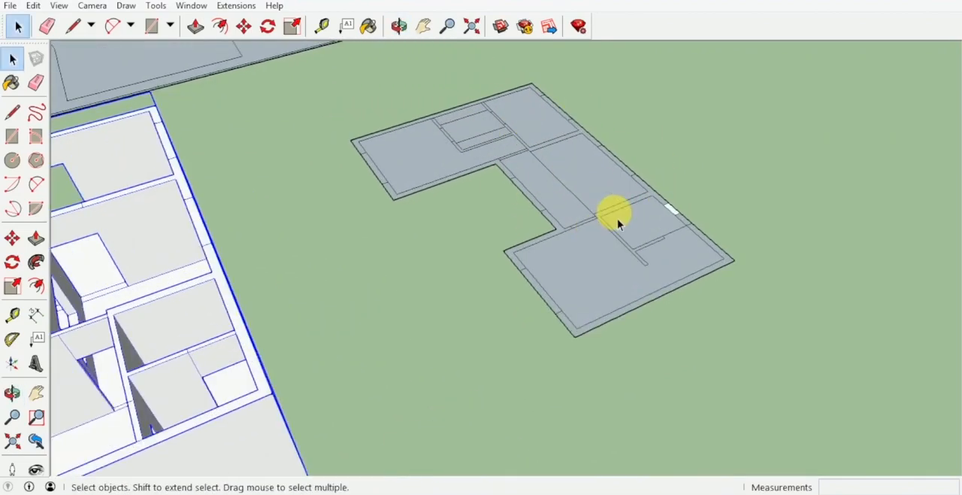
pyautogui.moveTo(617, 215); pyautogui.dragTo(524, 166, button='middle')
pyautogui.scroll(1, 524, 166)
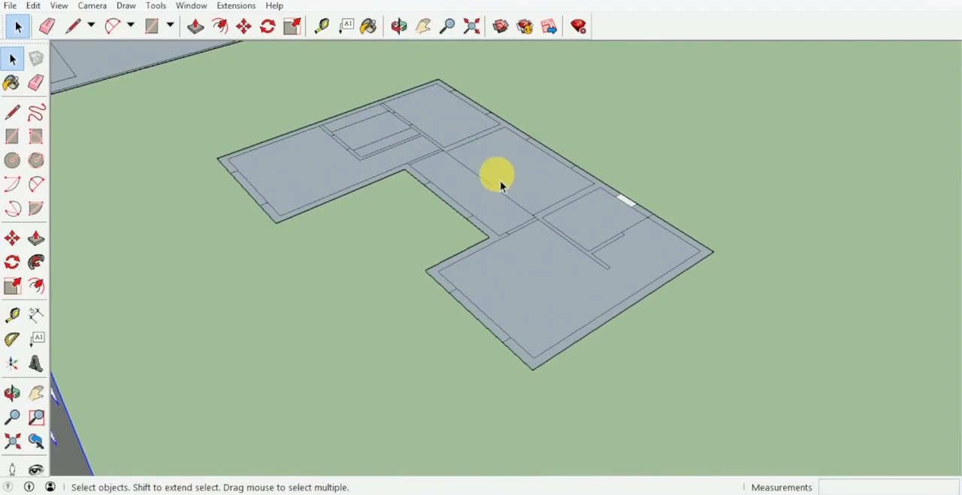
pyautogui.moveTo(483, 215); pyautogui.dragTo(628, 301, button='middle')
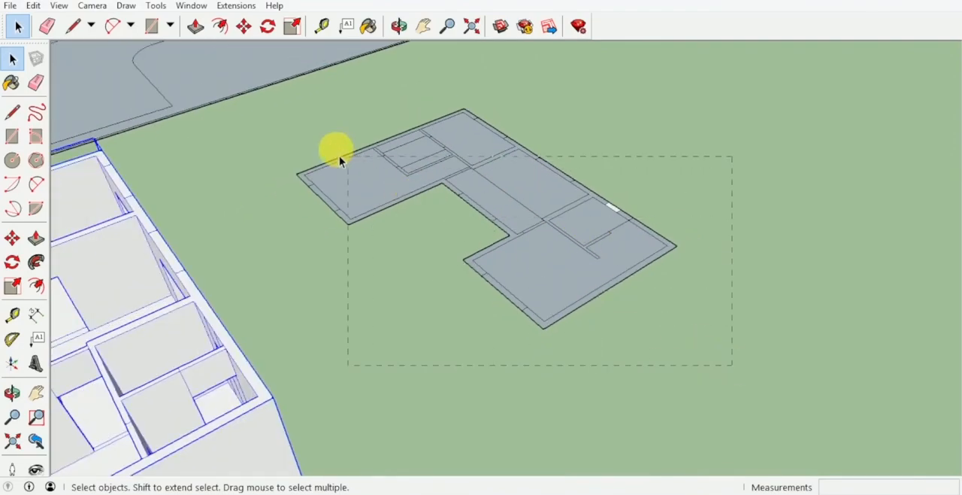
pyautogui.moveTo(291, 117); pyautogui.dragTo(292, 110)
pyautogui.rightClick(469, 162)
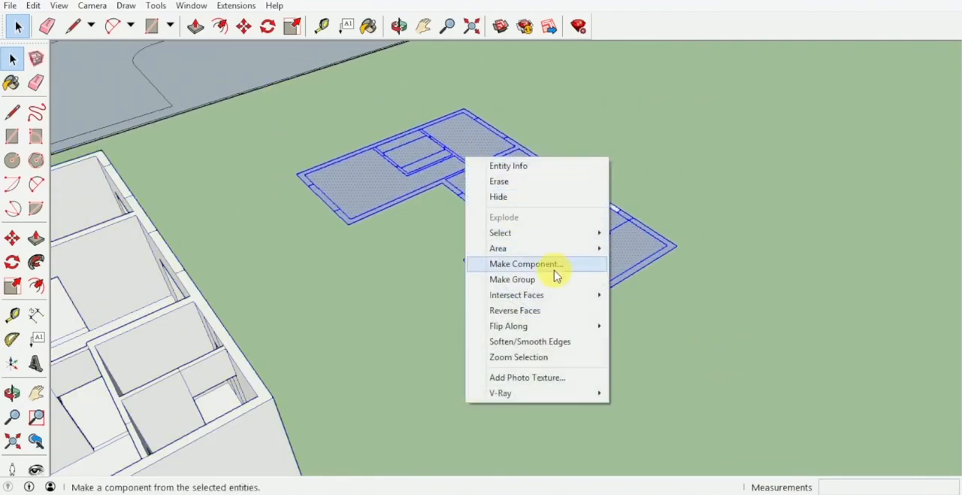
pyautogui.click(551, 279)
# Trace the outer outline of the upper-floor plan corner by corner with the Line tool to form a closed face
pyautogui.moveTo(531, 258); pyautogui.dragTo(606, 342, button='middle')
pyautogui.press('l')
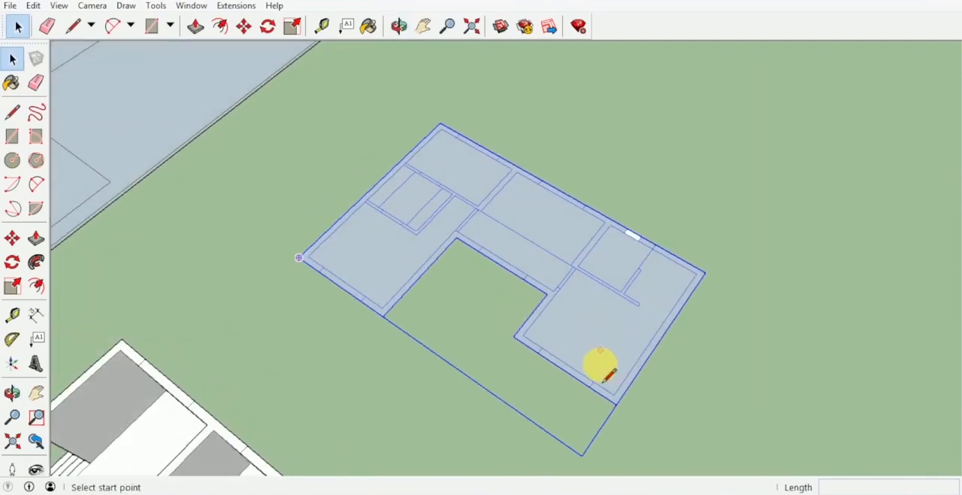
pyautogui.scroll(2, 605, 372)
pyautogui.click(616, 405)
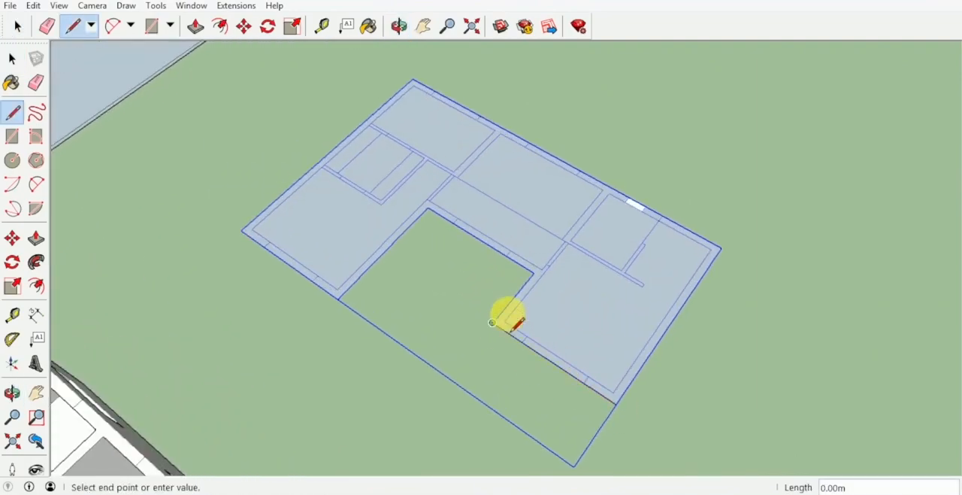
pyautogui.click(534, 273)
pyautogui.click(428, 208)
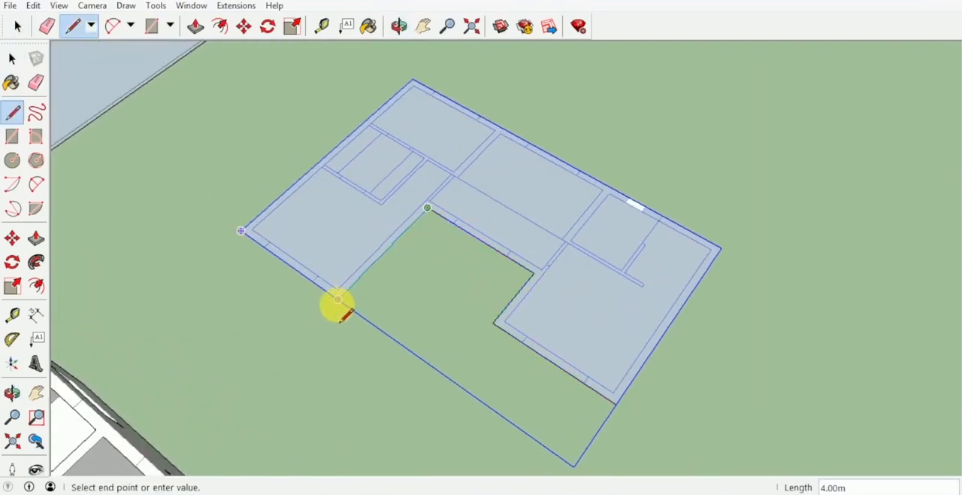
pyautogui.click(338, 299)
pyautogui.click(413, 79)
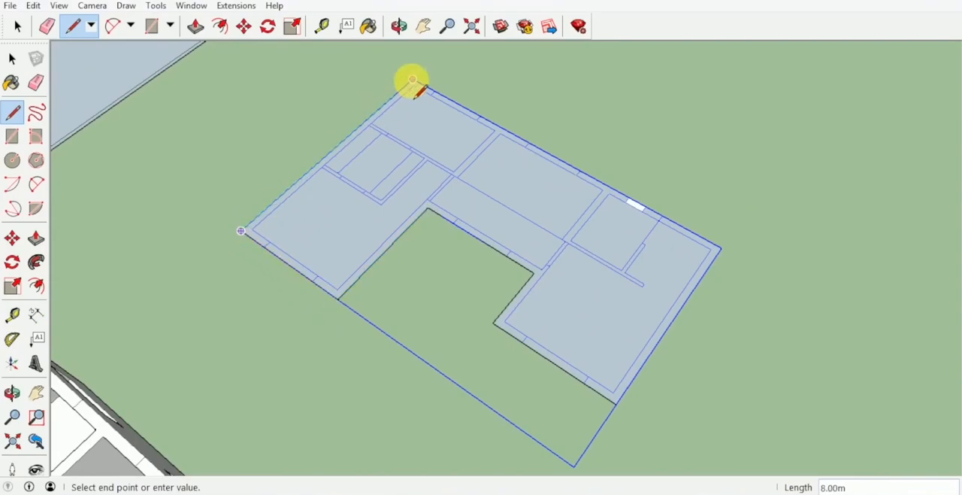
pyautogui.click(720, 247)
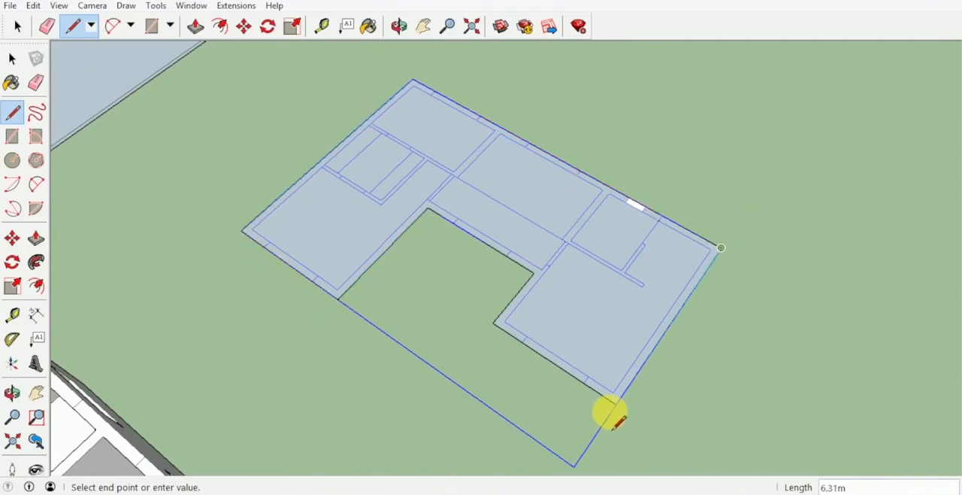
pyautogui.click(613, 392)
# Push/Pull the traced upper-floor outline face up by 0.15 m to form the floor slab
pyautogui.press('p')
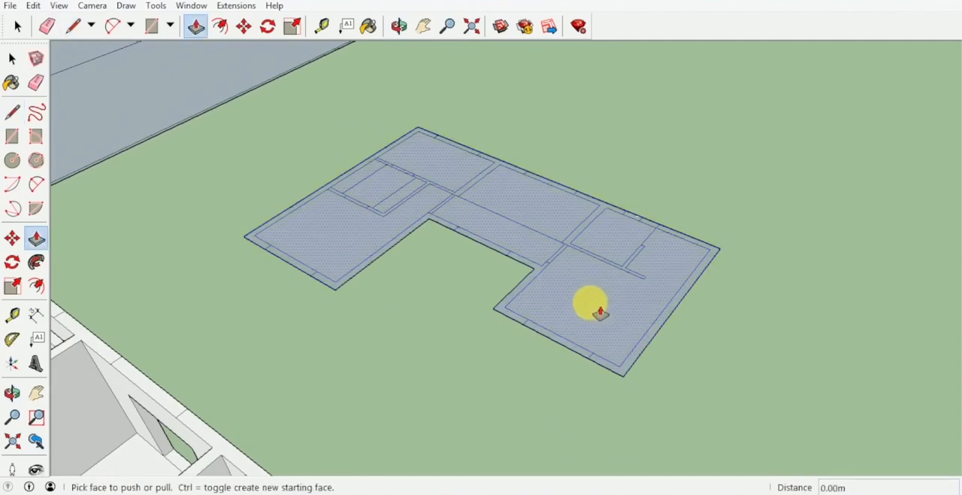
pyautogui.click(597, 283)
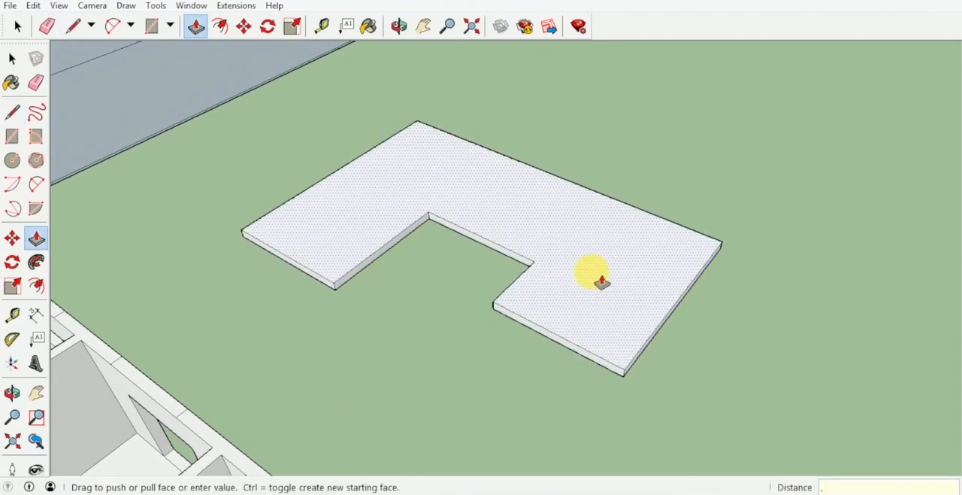
pyautogui.write('.15')
pyautogui.press('Return')
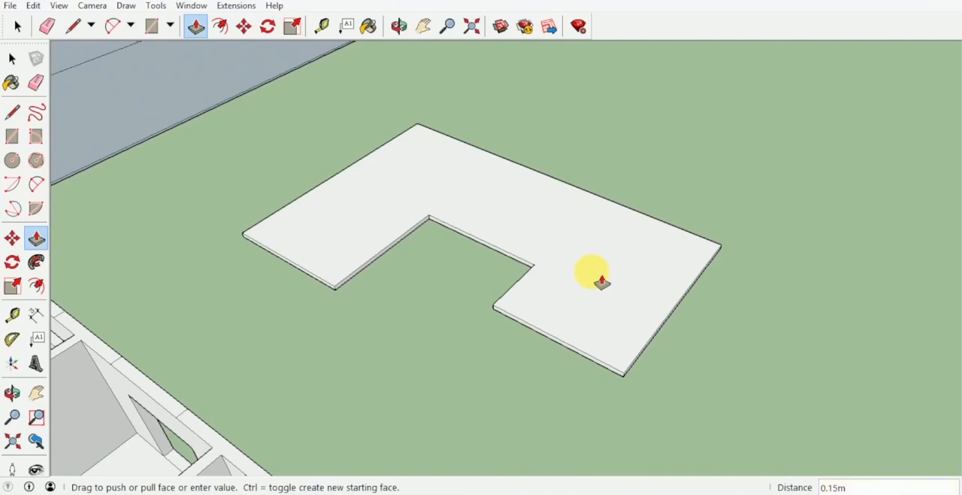
# Move the upper-floor plan group up 0.15 m from the slab's underside corner to its matching top corner
pyautogui.moveTo(603, 282); pyautogui.dragTo(594, 205, button='middle')
pyautogui.press('space')
pyautogui.scroll(2, 586, 228)
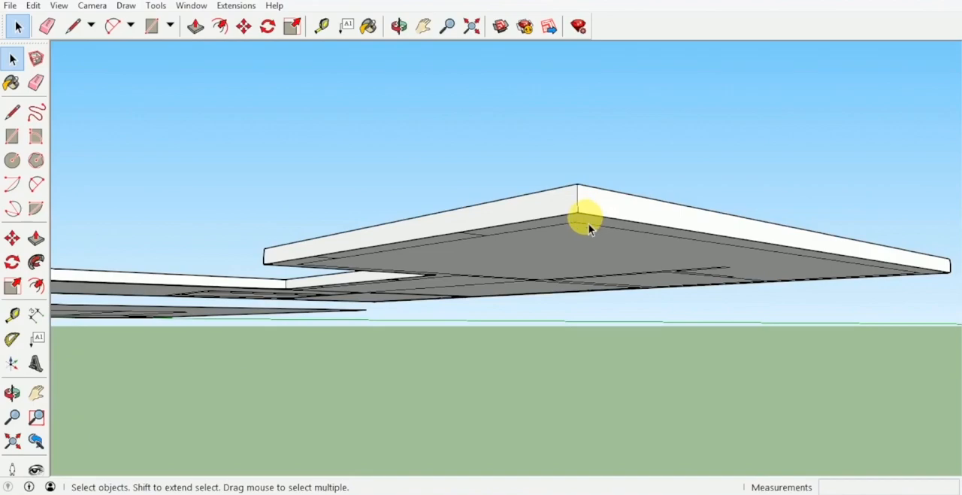
pyautogui.click(584, 227)
pyautogui.press('m')
pyautogui.click(578, 213)
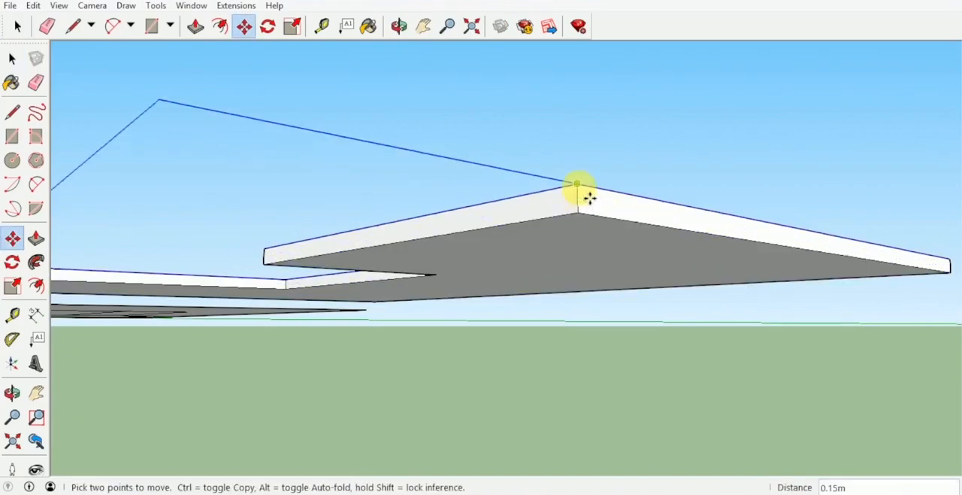
pyautogui.click(579, 188)
pyautogui.moveTo(579, 188); pyautogui.dragTo(551, 290, button='middle')
pyautogui.scroll(-3, 573, 238)
pyautogui.press('space')
pyautogui.scroll(-2, 532, 216)
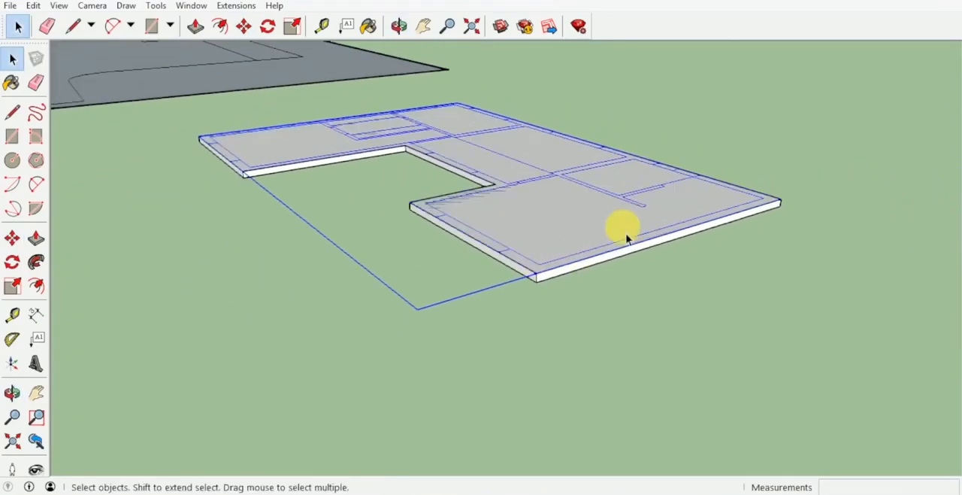
# Select the whole slab together with the upper-floor plan and explode the plan group
pyautogui.moveTo(626, 238); pyautogui.dragTo(756, 385, button='middle')
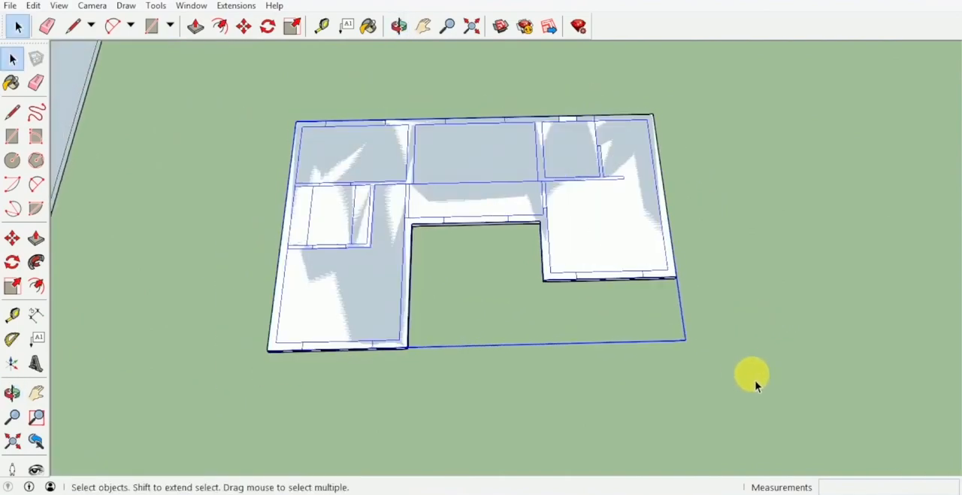
pyautogui.moveTo(211, 87); pyautogui.dragTo(213, 88)
pyautogui.rightClick(378, 179)
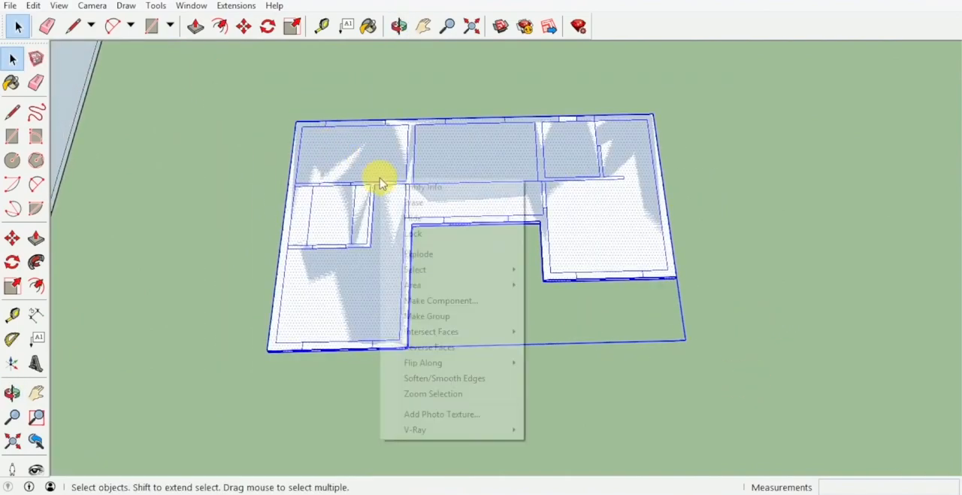
pyautogui.click(469, 261)
pyautogui.click(731, 314)
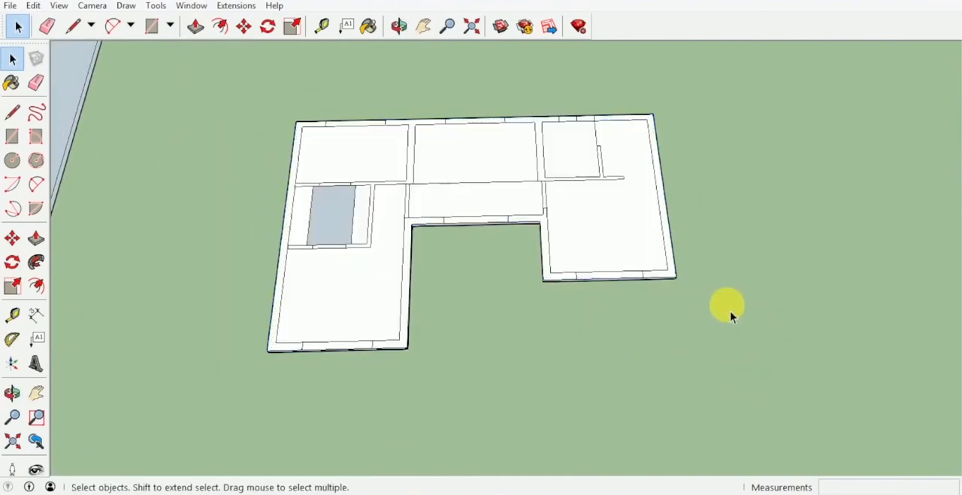
# Orient all faces of the upper-floor slab to match the large room's floor face
pyautogui.rightClick(604, 222)
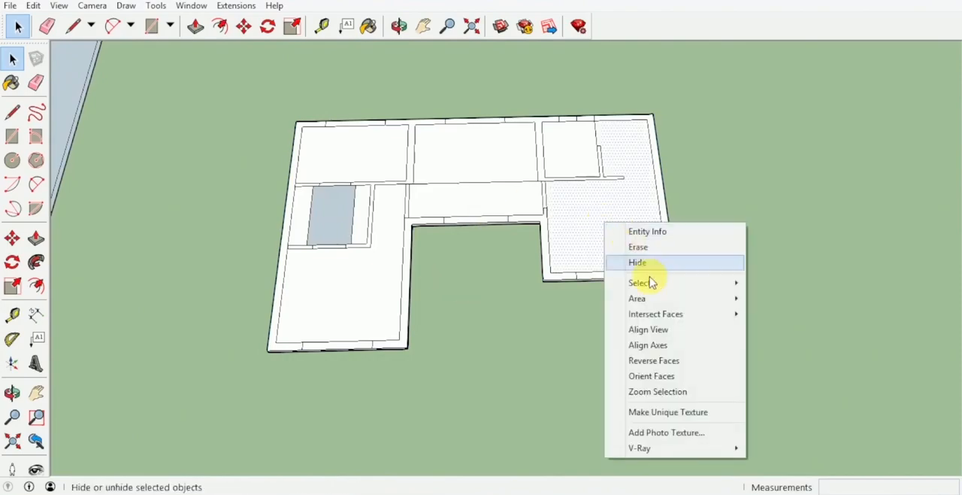
pyautogui.click(677, 375)
pyautogui.moveTo(633, 308)
pyautogui.mouseDown(button='middle')
pyautogui.moveTo(494, 273)
pyautogui.moveTo(301, 203)
pyautogui.moveTo(442, 198)
pyautogui.mouseUp(button='middle')
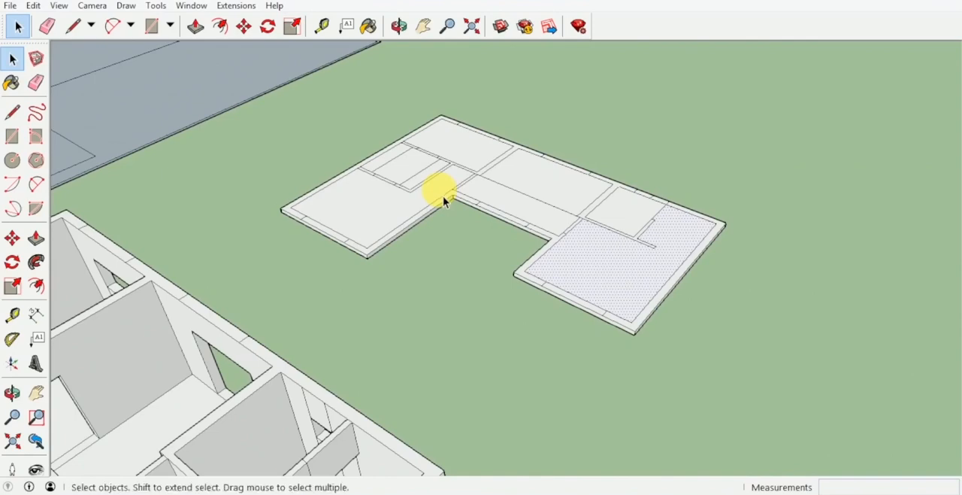
# Push/Pull the end-wall strip around the large room's outer side up by 3 m
pyautogui.press('p')
pyautogui.scroll(3, 667, 297)
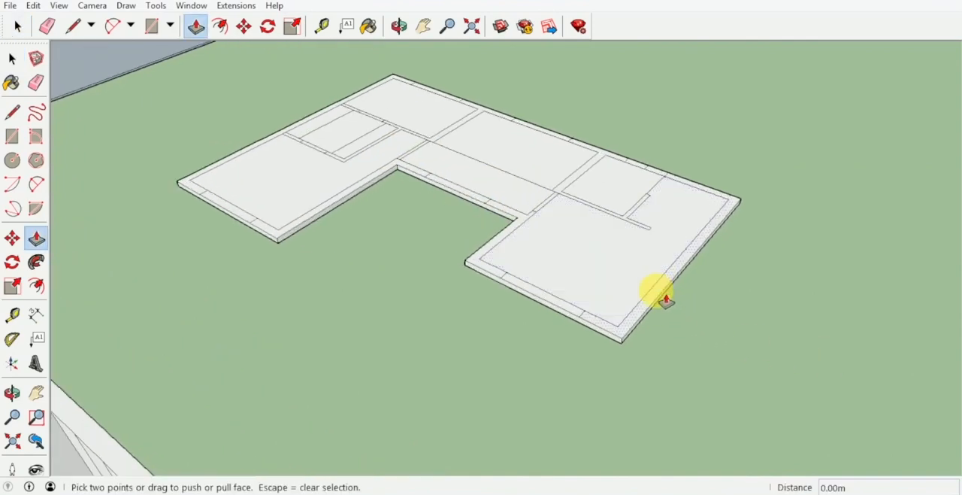
pyautogui.click(666, 300)
pyautogui.write('3')
pyautogui.press('Return')
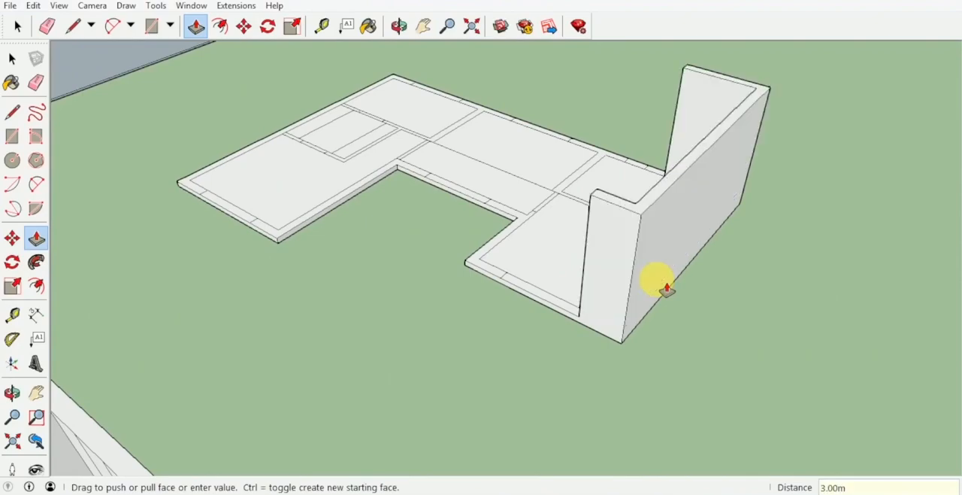
# Raise the other interior and exterior wall strips of the upper floor by the same 3 m with Push/Pull
pyautogui.moveTo(563, 143); pyautogui.dragTo(623, 208, button='middle')
pyautogui.click(610, 216)
pyautogui.doubleClick(600, 205)
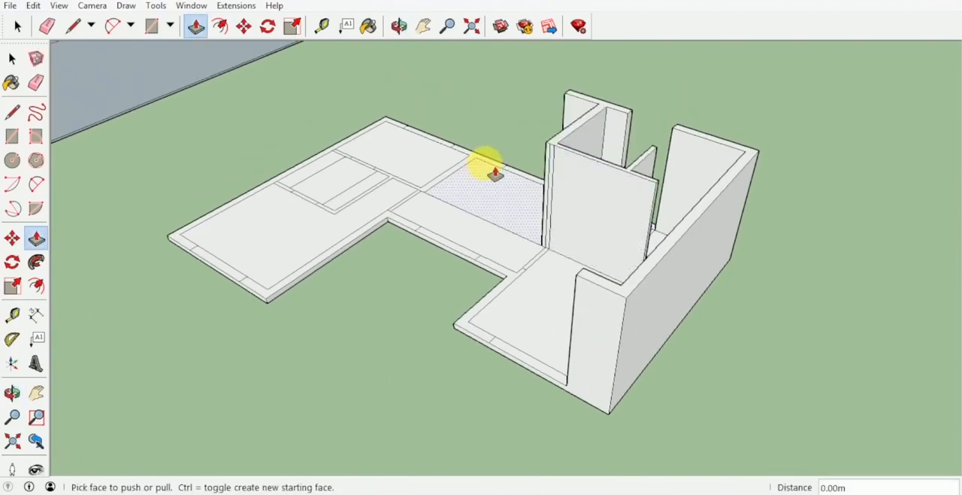
pyautogui.scroll(1, 488, 163)
pyautogui.doubleClick(486, 157)
pyautogui.moveTo(363, 142); pyautogui.dragTo(859, 188, button='middle')
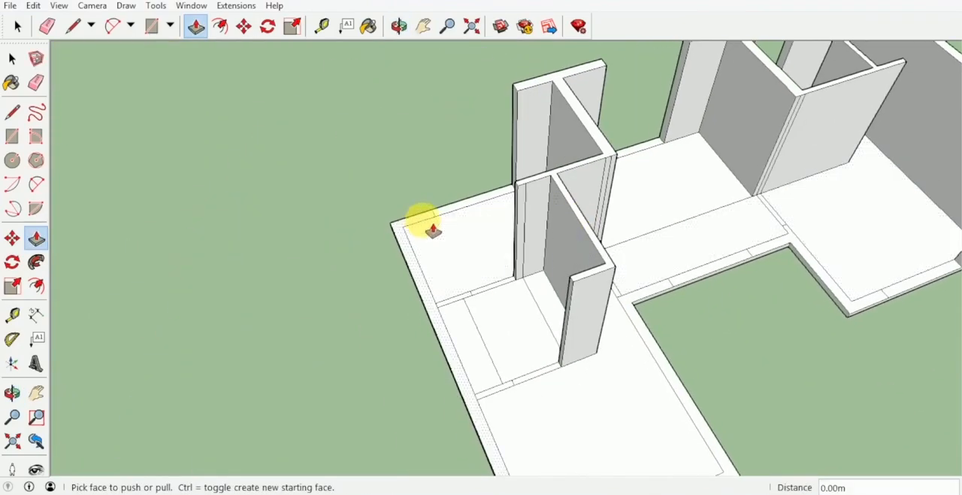
pyautogui.doubleClick(425, 224)
pyautogui.moveTo(425, 223); pyautogui.dragTo(409, 175, button='middle')
pyautogui.doubleClick(542, 295)
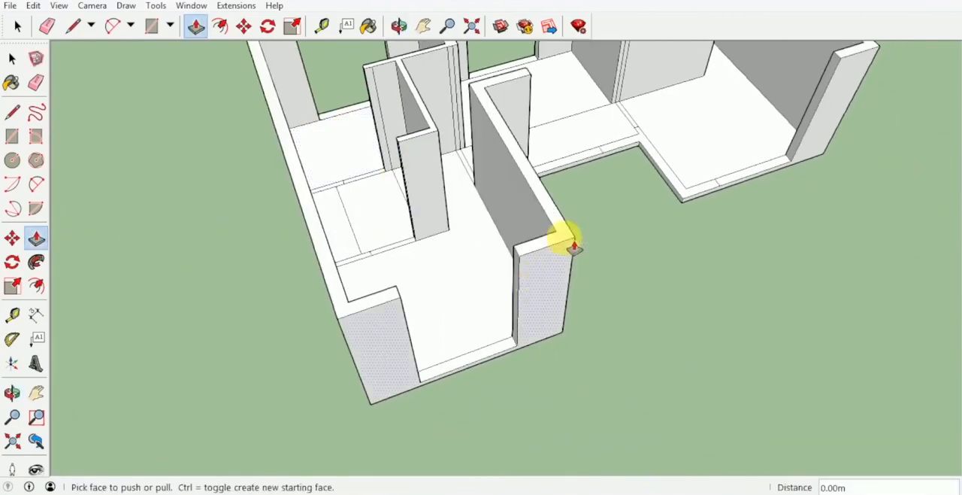
pyautogui.moveTo(574, 243); pyautogui.dragTo(509, 218, button='middle')
pyautogui.moveTo(549, 208)
pyautogui.mouseDown(button='middle')
pyautogui.moveTo(408, 189)
pyautogui.moveTo(388, 206)
pyautogui.moveTo(470, 220)
pyautogui.moveTo(507, 278)
pyautogui.moveTo(504, 396)
pyautogui.moveTo(527, 363)
pyautogui.moveTo(531, 389)
pyautogui.moveTo(526, 380)
pyautogui.mouseUp(button='middle')
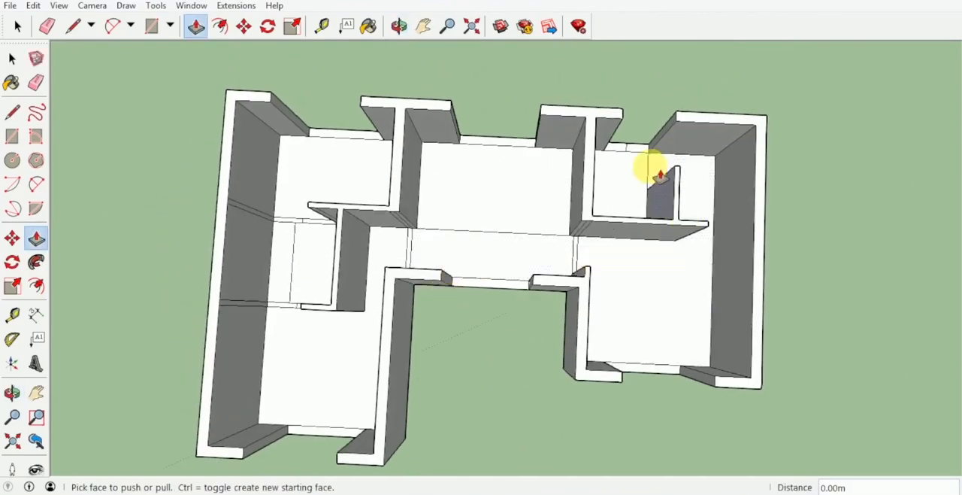
pyautogui.doubleClick(623, 156)
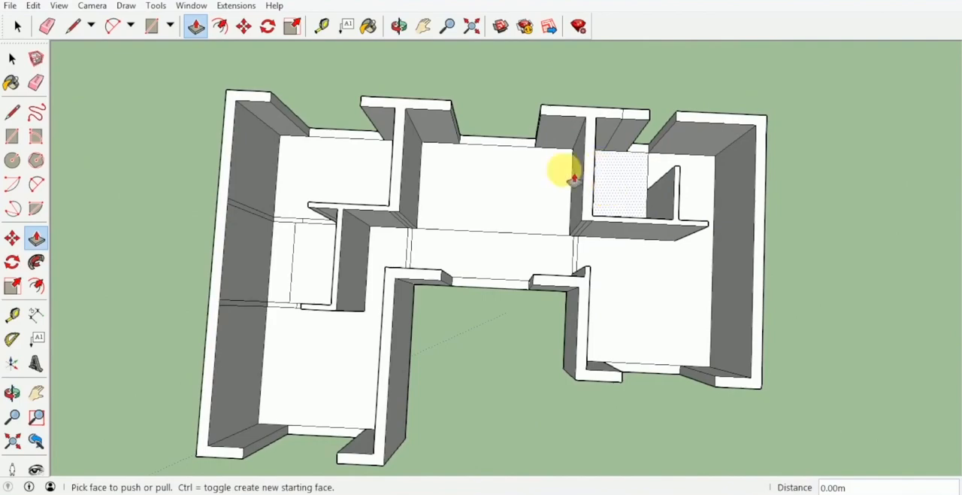
# Push/Pull the two short wall stubs beside the stairwell up 3 m to the height of the outer wall
pyautogui.press('space')
pyautogui.keyDown('shift'); pyautogui.moveTo(396, 184); pyautogui.dragTo(510, 167, button='middle'); pyautogui.keyUp('shift')
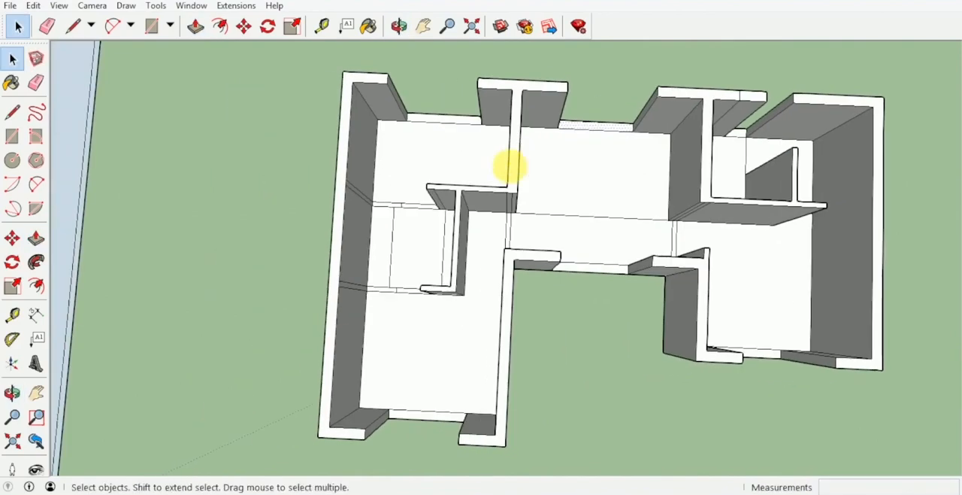
pyautogui.press('p')
pyautogui.click(392, 217)
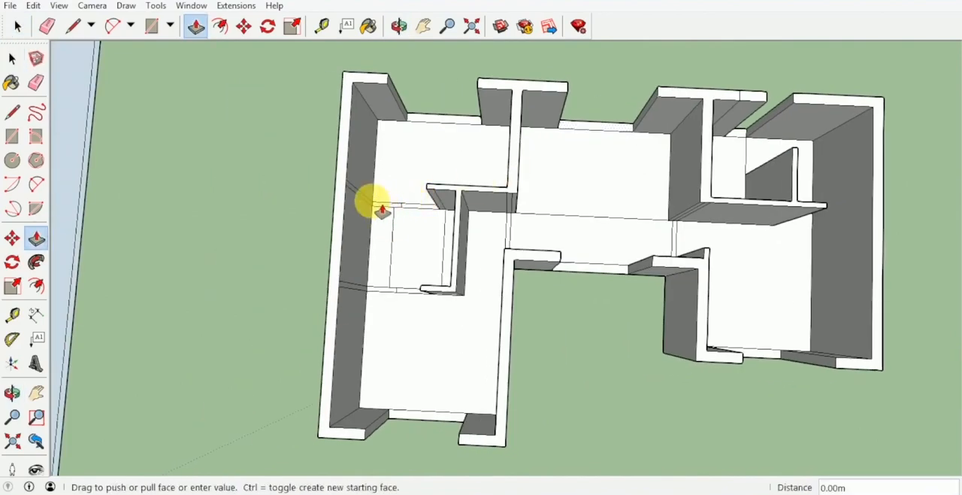
pyautogui.click(385, 311)
pyautogui.click(379, 289)
pyautogui.click(333, 268)
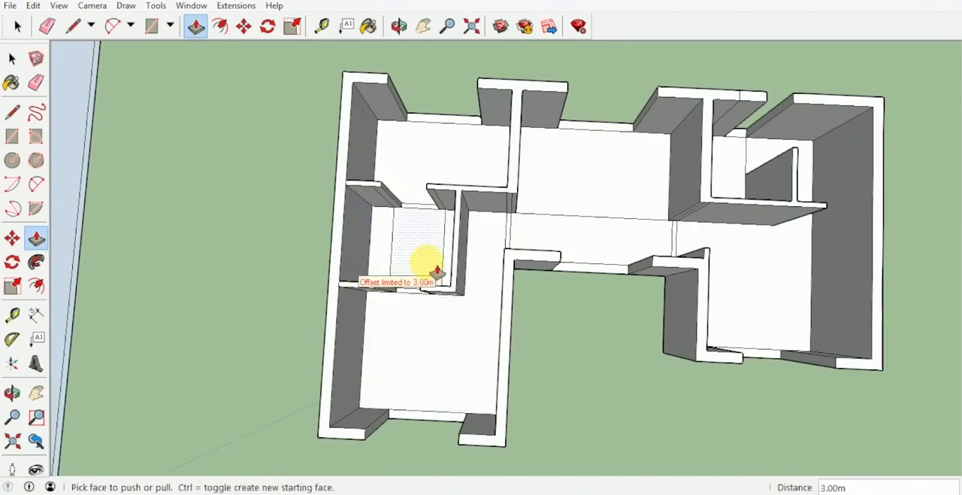
# Select the floor strips and edges of the upper-floor door and window openings and copy them 2.1 m straight up
pyautogui.moveTo(427, 262); pyautogui.dragTo(443, 218, button='middle')
pyautogui.press('space')
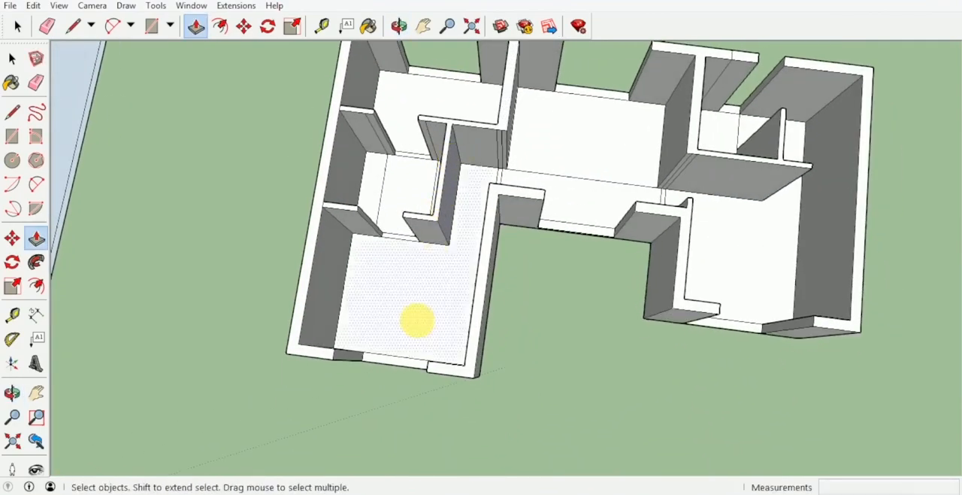
pyautogui.scroll(3, 407, 357)
pyautogui.moveTo(402, 363); pyautogui.dragTo(471, 375, button='middle')
pyautogui.scroll(3, 441, 335)
pyautogui.scroll(-5, 552, 241)
pyautogui.scroll(5, 599, 183)
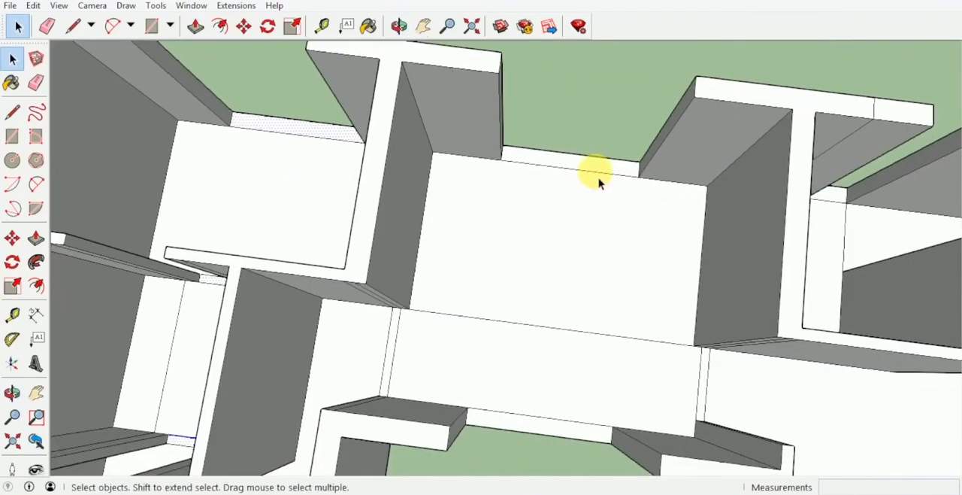
pyautogui.keyDown('shift'); pyautogui.moveTo(622, 252); pyautogui.dragTo(356, 192, button='middle'); pyautogui.keyUp('shift')
pyautogui.moveTo(573, 142); pyautogui.dragTo(466, 246, button='middle')
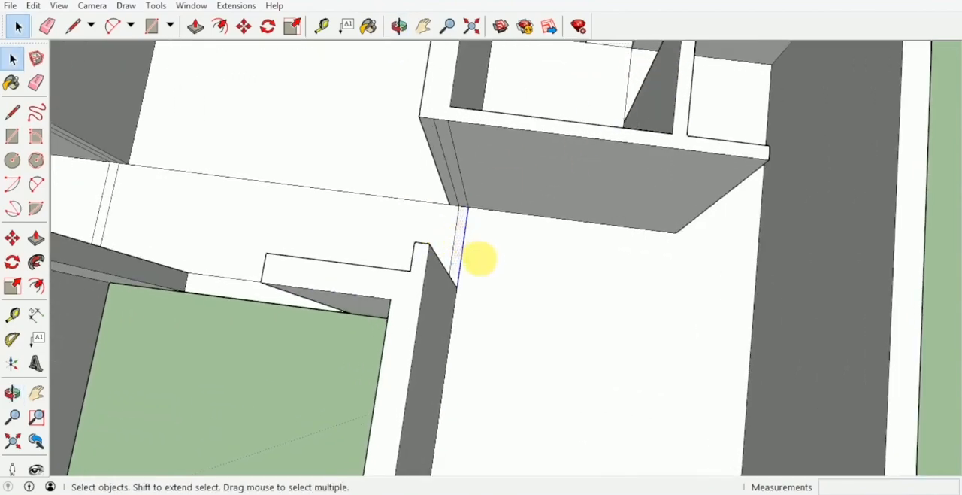
pyautogui.scroll(-3, 489, 278)
pyautogui.keyDown('shift'); pyautogui.click(482, 331); pyautogui.keyUp('shift')
pyautogui.keyDown('shift'); pyautogui.moveTo(440, 248); pyautogui.dragTo(731, 344, button='middle'); pyautogui.keyUp('shift')
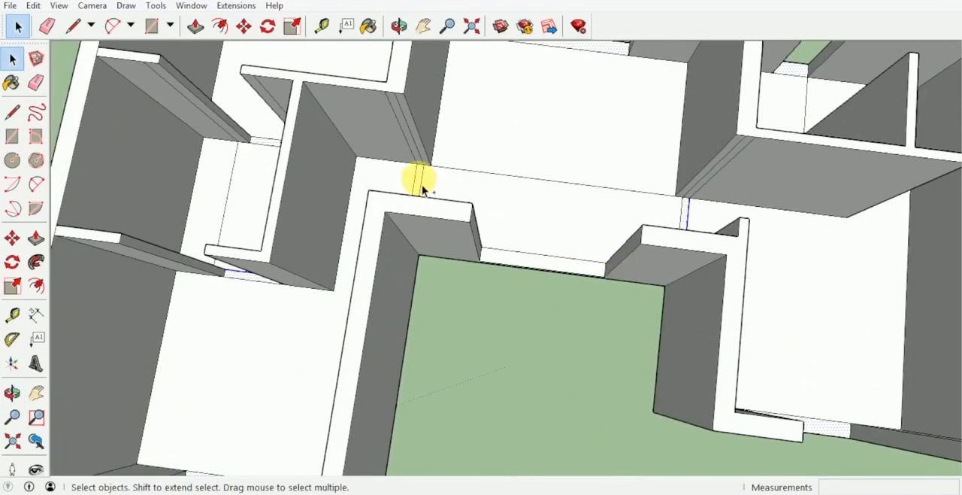
pyautogui.scroll(2, 422, 186)
pyautogui.keyDown('shift'); pyautogui.click(421, 186); pyautogui.keyUp('shift')
pyautogui.scroll(-2, 421, 185)
pyautogui.keyDown('shift'); pyautogui.moveTo(464, 179); pyautogui.dragTo(651, 230, button='middle'); pyautogui.keyUp('shift')
pyautogui.press('m')
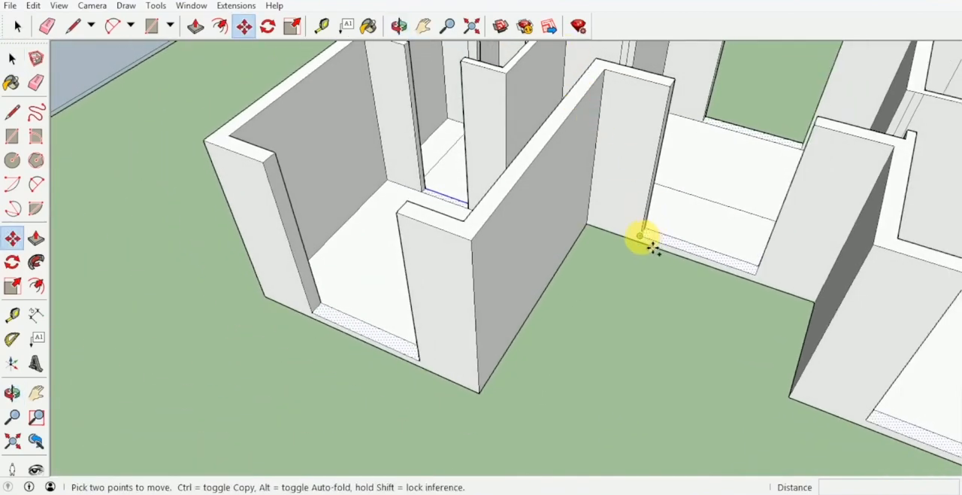
pyautogui.click(639, 236)
pyautogui.press('ctrl')
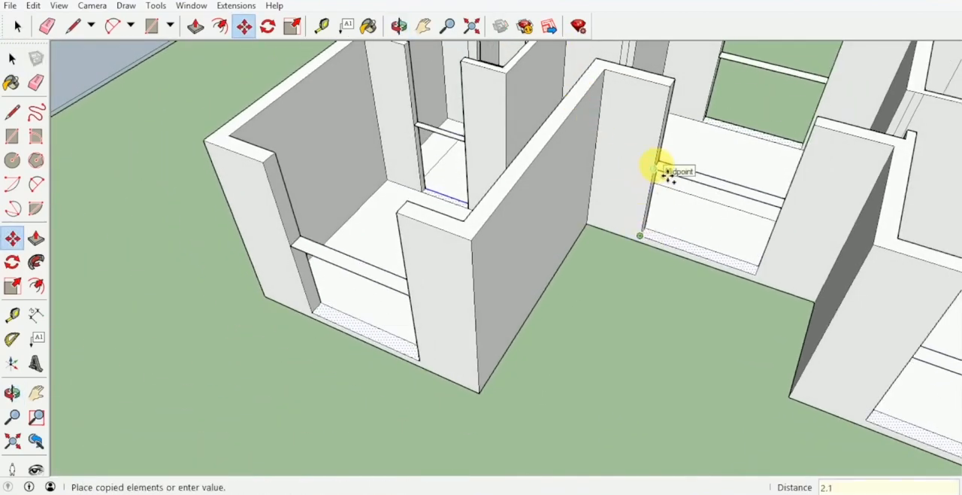
pyautogui.press('Return')
# Push/Pull the copied strips above the courtyard opening and the stair wing's front opening up to the wall tops
pyautogui.press('p')
pyautogui.click(687, 146)
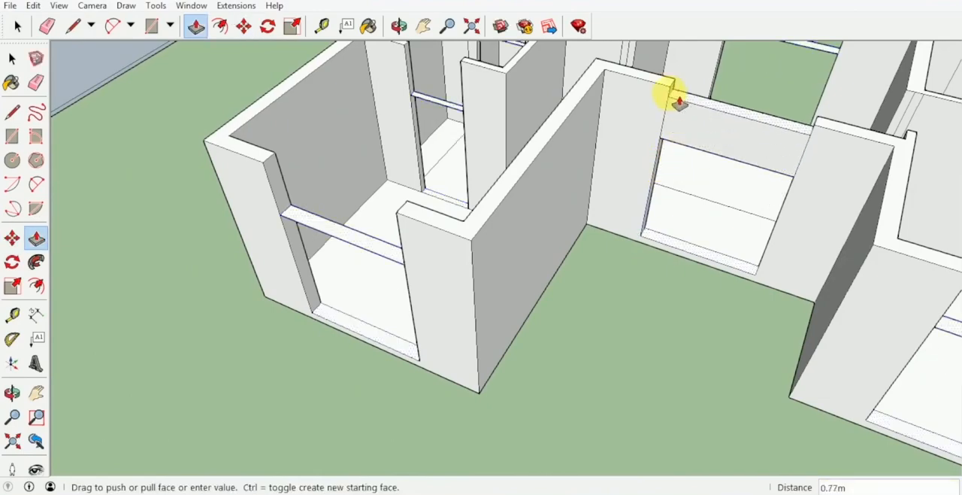
pyautogui.click(670, 84)
pyautogui.click(381, 240)
pyautogui.click(428, 220)
# Push/Pull the strips above the two stairwell doorways up to the wall tops
pyautogui.keyDown('shift'); pyautogui.moveTo(456, 209); pyautogui.dragTo(460, 406, button='middle'); pyautogui.keyUp('shift')
pyautogui.scroll(3, 453, 290)
pyautogui.click(450, 296)
pyautogui.click(507, 267)
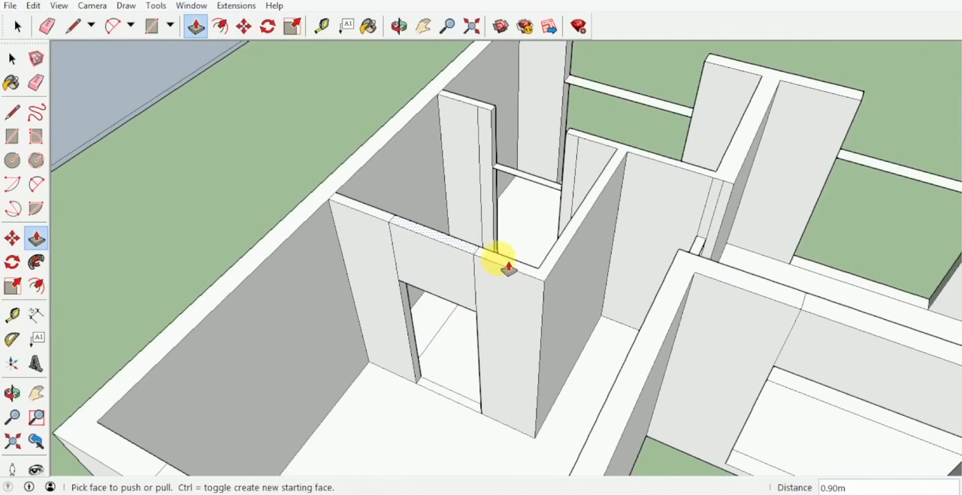
pyautogui.click(555, 193)
pyautogui.click(618, 148)
# Push/Pull the strips above the two large rear-wall openings up to the top of the walls
pyautogui.moveTo(621, 145); pyautogui.dragTo(554, 200, button='middle')
pyautogui.click(558, 196)
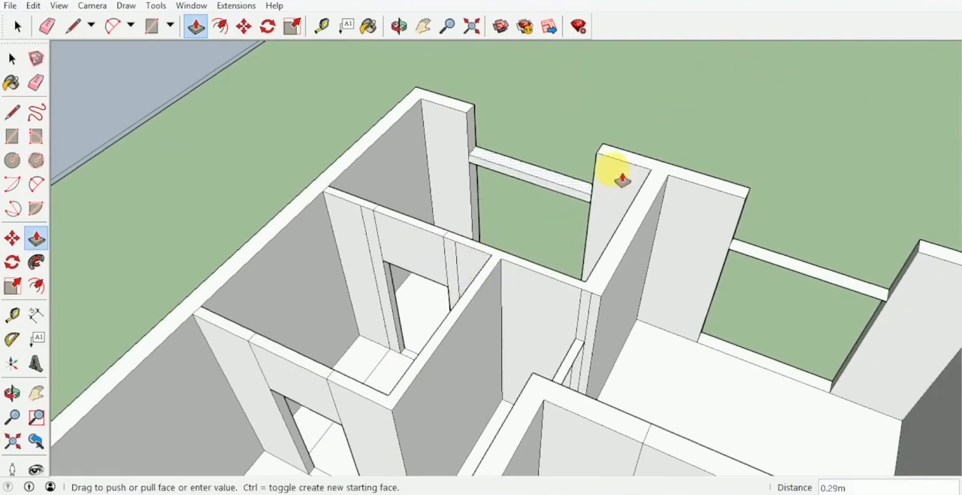
pyautogui.click(622, 179)
pyautogui.moveTo(623, 179); pyautogui.dragTo(649, 230, button='middle')
pyautogui.click(649, 230)
pyautogui.click(621, 163)
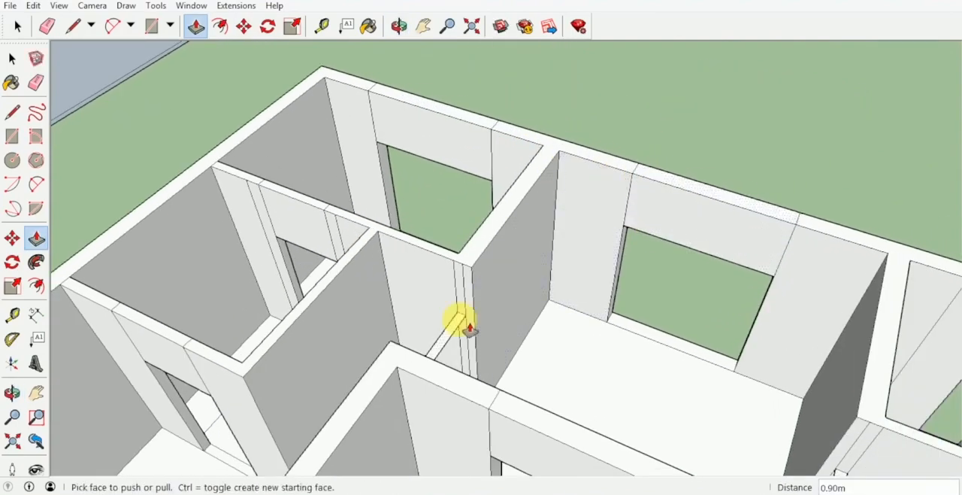
# Close the wall above the large room's corridor doorway and its front opening by pulling the strips to wall height
pyautogui.scroll(-2, 467, 328)
pyautogui.moveTo(469, 241); pyautogui.dragTo(527, 251, button='middle')
pyautogui.scroll(3, 606, 275)
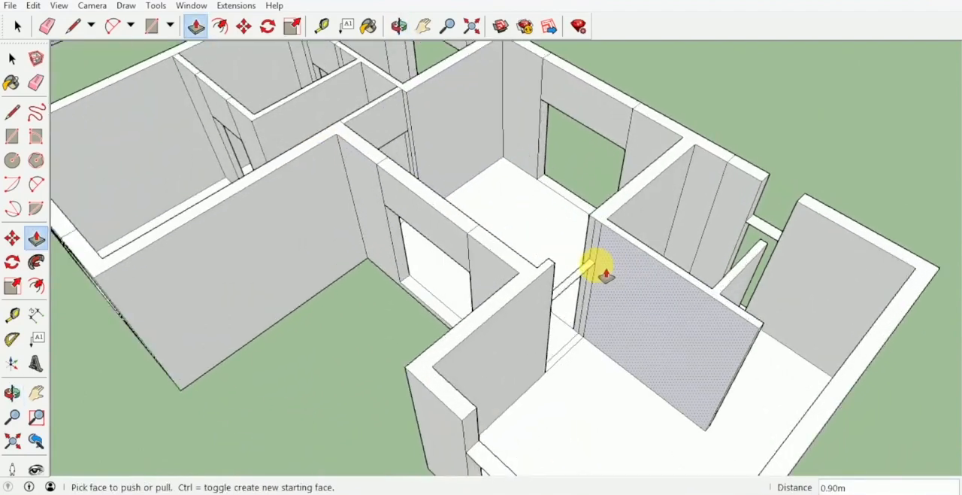
pyautogui.click(606, 275)
pyautogui.click(604, 239)
pyautogui.scroll(-2, 496, 279)
pyautogui.click(498, 259)
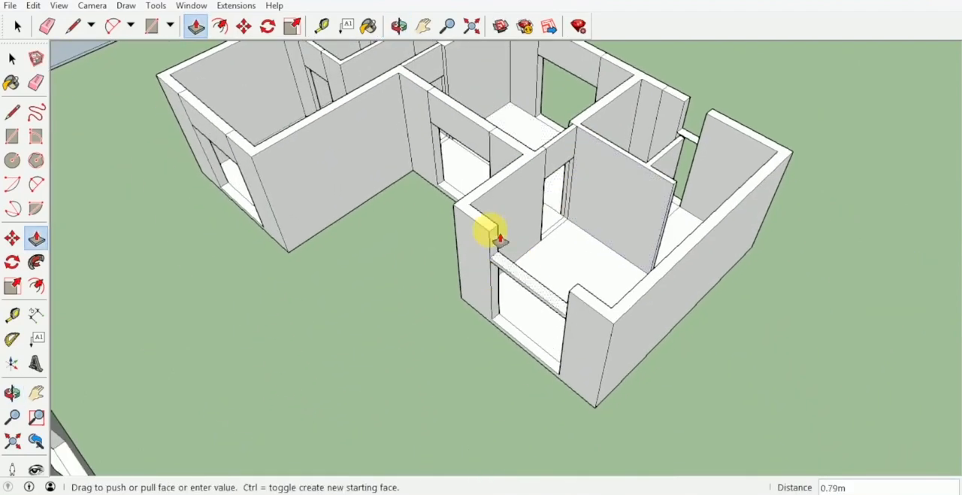
pyautogui.moveTo(498, 237); pyautogui.dragTo(438, 232, button='middle')
# Push/Pull the strip above the small bathroom opening in the rear wall up to wall height
pyautogui.scroll(3, 451, 218)
pyautogui.click(462, 198)
pyautogui.click(477, 188)
pyautogui.click(475, 148)
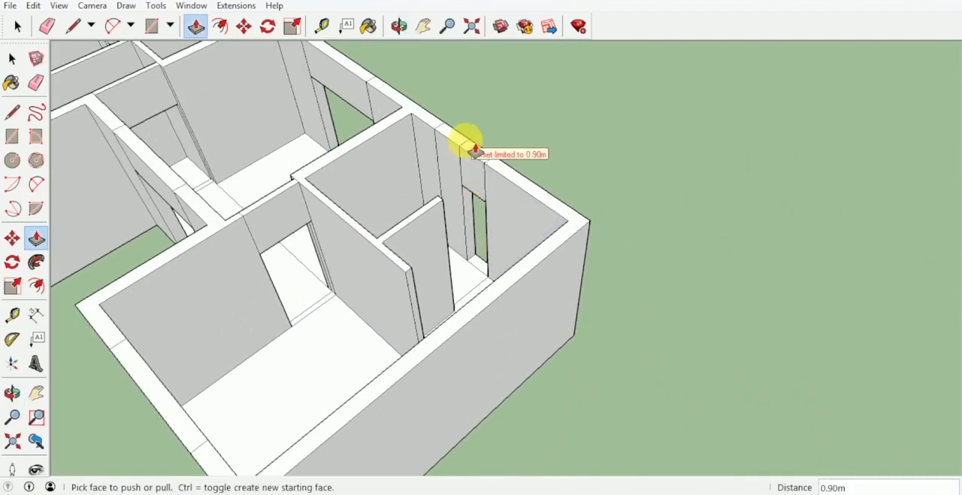
# Draw a floor rectangle across the gap between the short bathroom partition and the rear wall
pyautogui.moveTo(475, 149); pyautogui.dragTo(476, 279, button='middle')
pyautogui.press('r')
pyautogui.scroll(2, 489, 271)
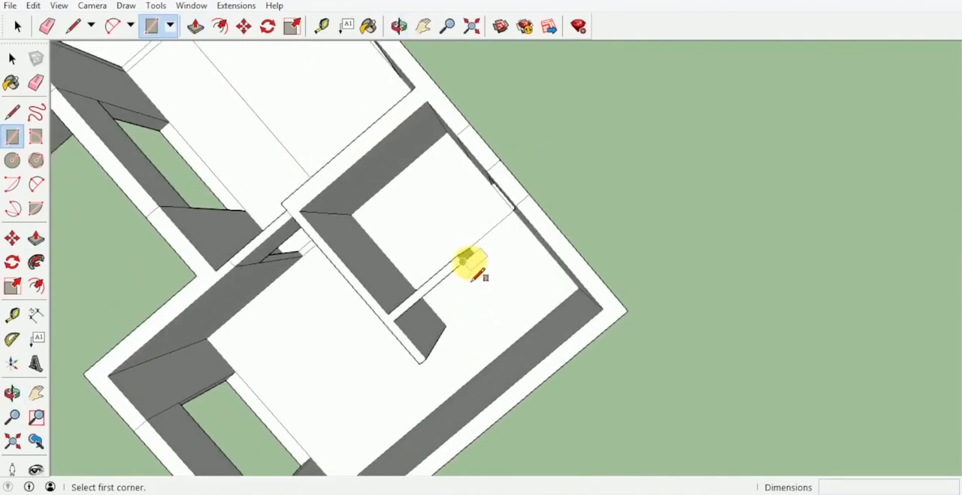
pyautogui.scroll(2, 466, 261)
pyautogui.click(474, 249)
pyautogui.moveTo(529, 207); pyautogui.dragTo(651, 270, button='middle')
# Draw a 1.00 m by about 0.12 m floor rectangle between the long partition's free end and the outer side wall
pyautogui.press('l')
pyautogui.scroll(3, 526, 339)
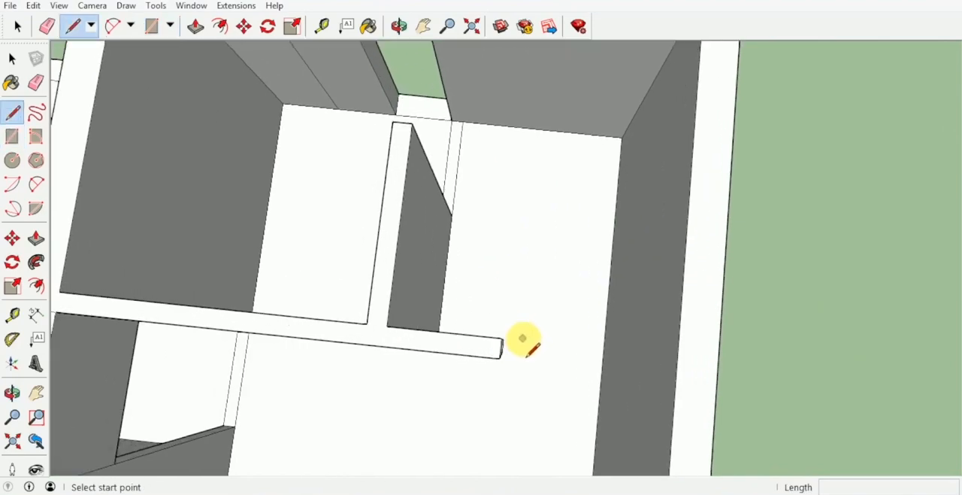
pyautogui.scroll(2, 481, 315)
pyautogui.click(478, 312)
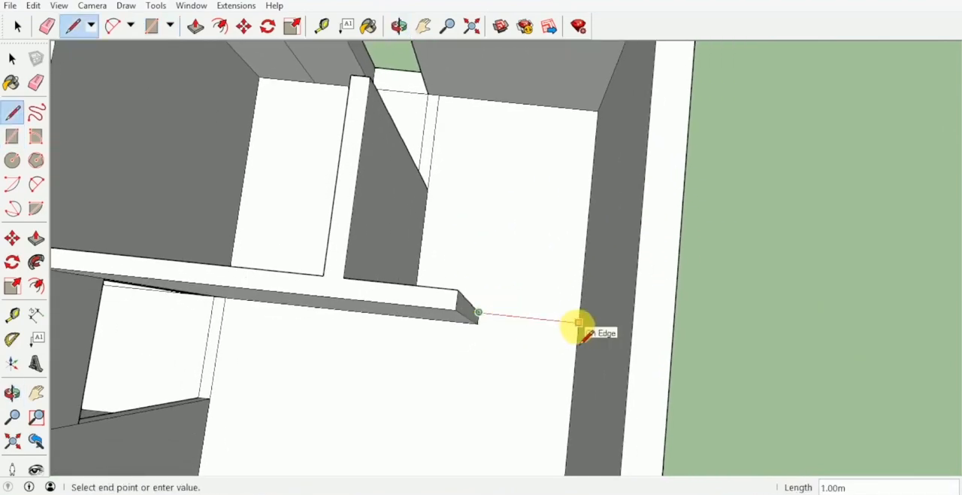
pyautogui.press('r')
pyautogui.click(577, 321)
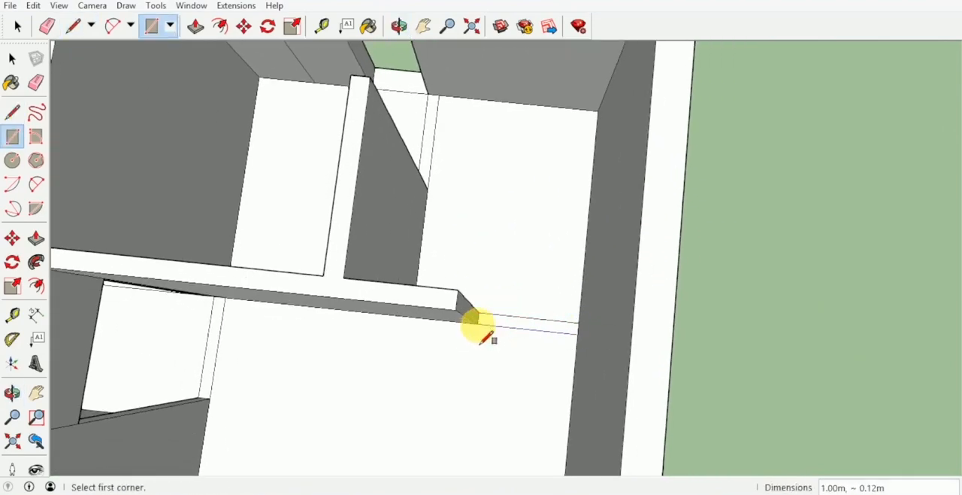
# Copy the two floor rectangles at the bathroom partition gaps straight up by 2.1 m to form the door heads
pyautogui.press('space')
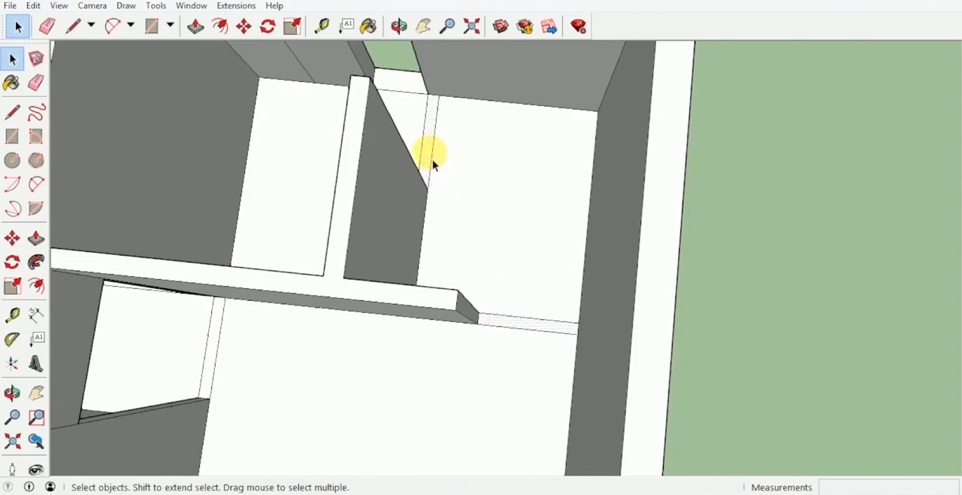
pyautogui.press('m')
pyautogui.moveTo(494, 339); pyautogui.dragTo(473, 344, button='middle')
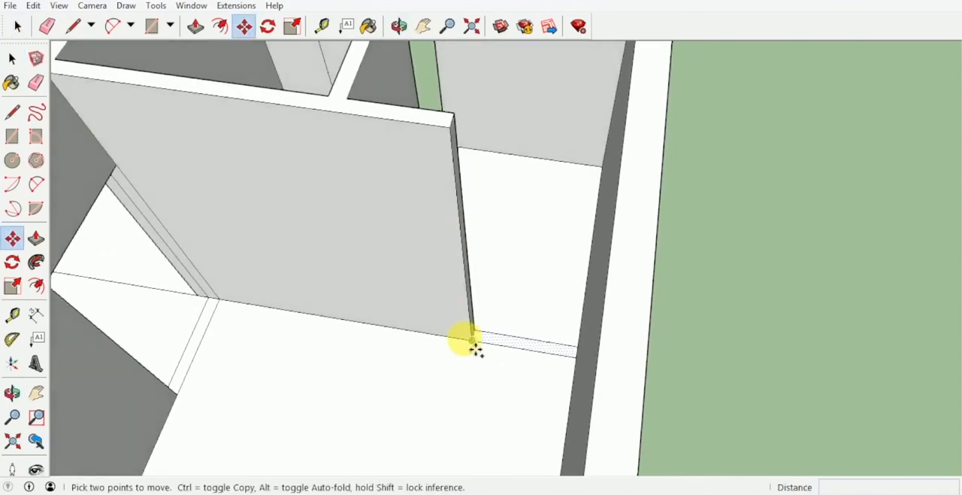
pyautogui.click(471, 340)
pyautogui.press('ctrl')
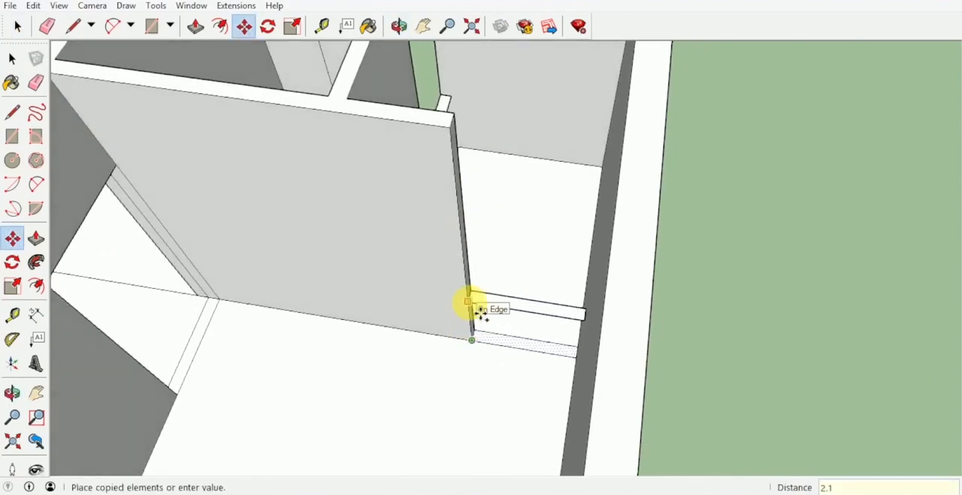
pyautogui.press('Return')
# Push/Pull the copied strips above the two bathroom-side doorways up 0.90 m to wall height
pyautogui.press('p')
pyautogui.click(496, 222)
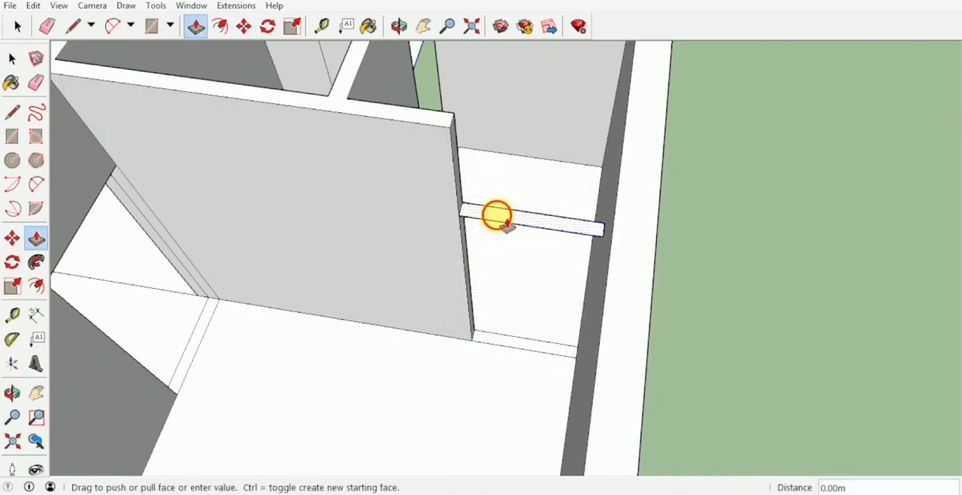
pyautogui.click(433, 107)
pyautogui.moveTo(434, 107); pyautogui.dragTo(453, 238, button='middle')
pyautogui.click(453, 238)
pyautogui.click(419, 146)
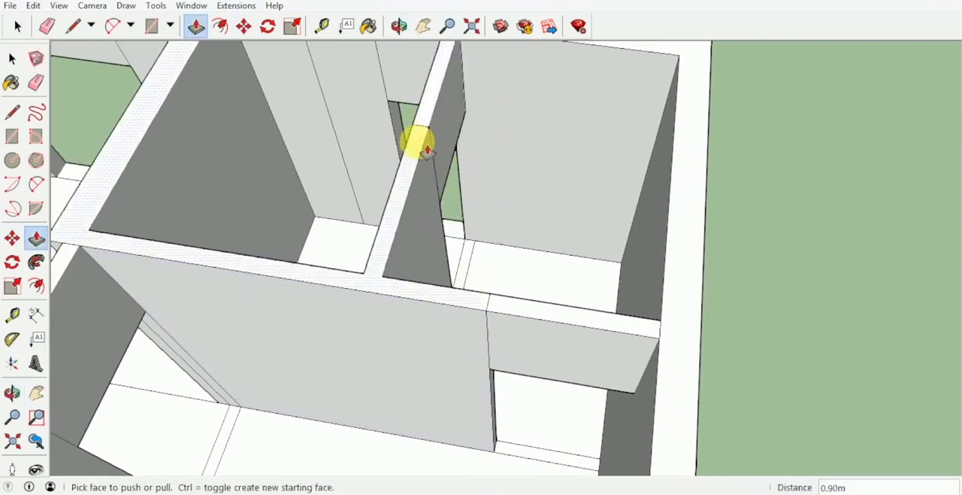
# Push/Pull the central room's floor face down 0.15 m through the slab to cut an opening
pyautogui.moveTo(418, 146); pyautogui.dragTo(605, 289, button='middle')
pyautogui.scroll(3, 602, 236)
pyautogui.keyDown('shift'); pyautogui.moveTo(582, 202); pyautogui.dragTo(511, 194, button='middle'); pyautogui.keyUp('shift')
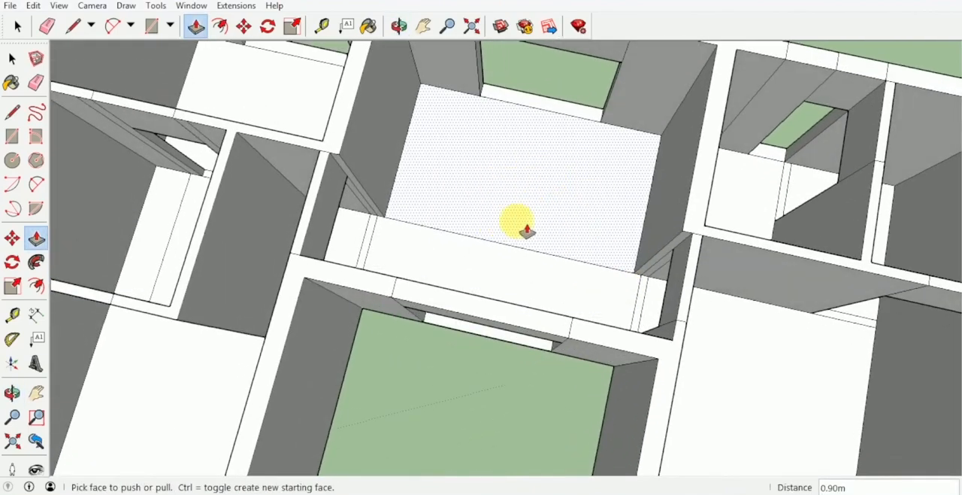
pyautogui.moveTo(579, 204); pyautogui.dragTo(516, 326, button='middle')
pyautogui.scroll(5, 489, 309)
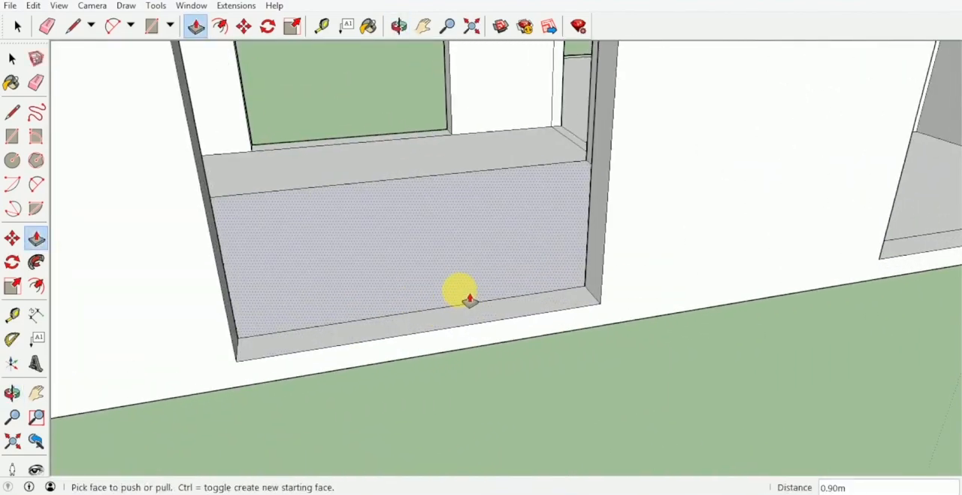
pyautogui.click(469, 299)
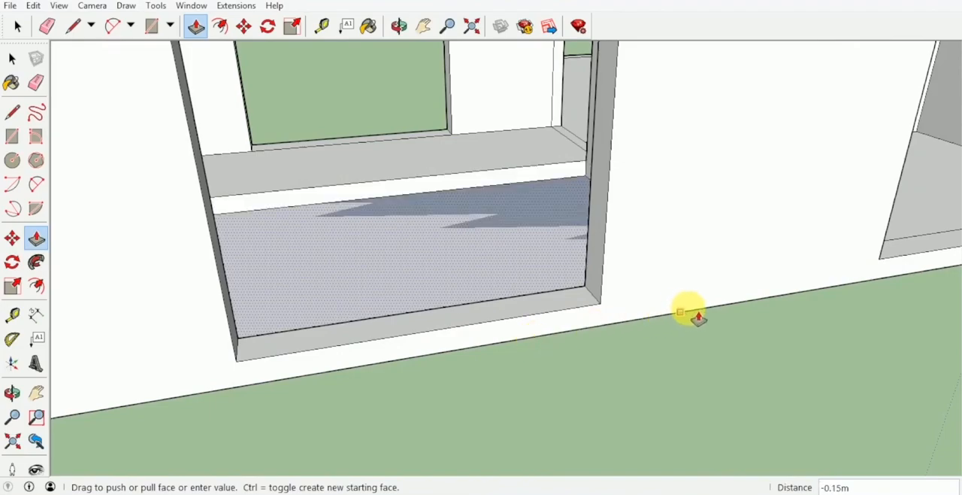
pyautogui.click(568, 338)
# Select the whole upper-floor model and make it a group
pyautogui.moveTo(565, 337); pyautogui.dragTo(434, 303, button='middle')
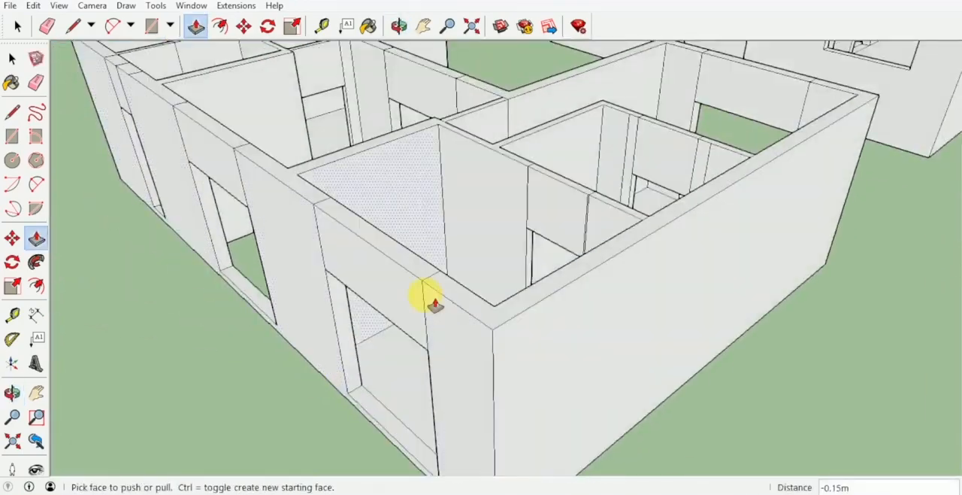
pyautogui.press('space')
pyautogui.scroll(-4, 496, 278)
pyautogui.moveTo(611, 243); pyautogui.dragTo(335, 288, button='middle')
pyautogui.moveTo(509, 203); pyautogui.dragTo(475, 193, button='middle')
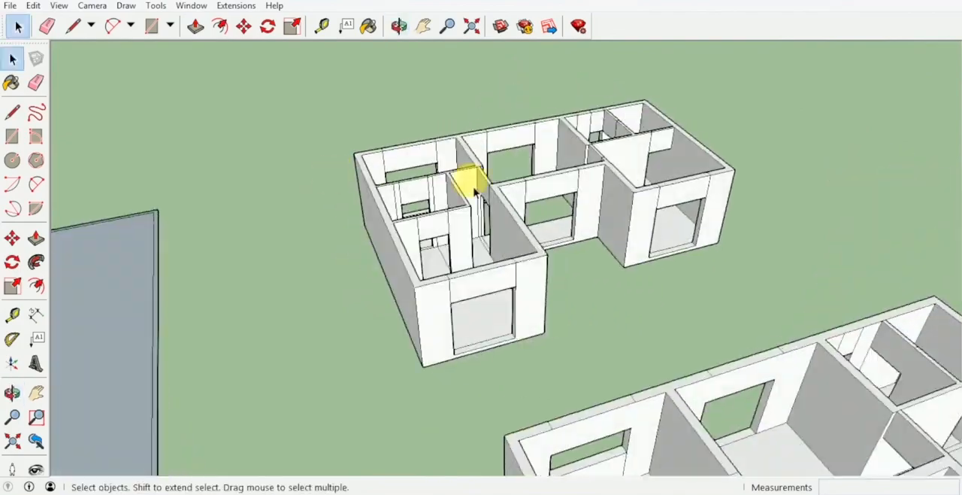
pyautogui.moveTo(564, 307)
pyautogui.mouseDown(button='middle')
pyautogui.moveTo(553, 320)
pyautogui.moveTo(475, 277)
pyautogui.mouseUp(button='middle')
pyautogui.press('e')
pyautogui.moveTo(723, 274)
pyautogui.mouseDown(button='middle')
pyautogui.moveTo(583, 277)
pyautogui.moveTo(644, 418)
pyautogui.mouseUp(button='middle')
pyautogui.press('space')
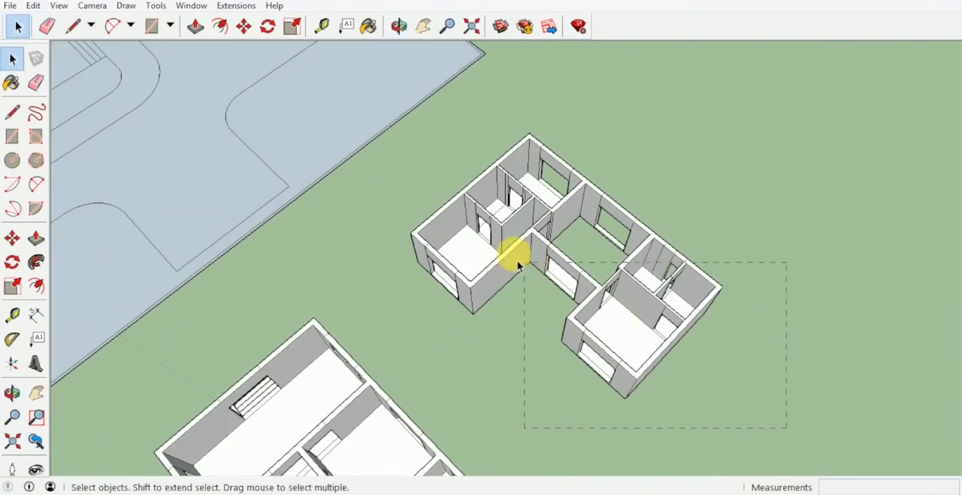
pyautogui.moveTo(458, 197); pyautogui.dragTo(454, 192)
pyautogui.moveTo(454, 191); pyautogui.dragTo(720, 378, button='middle')
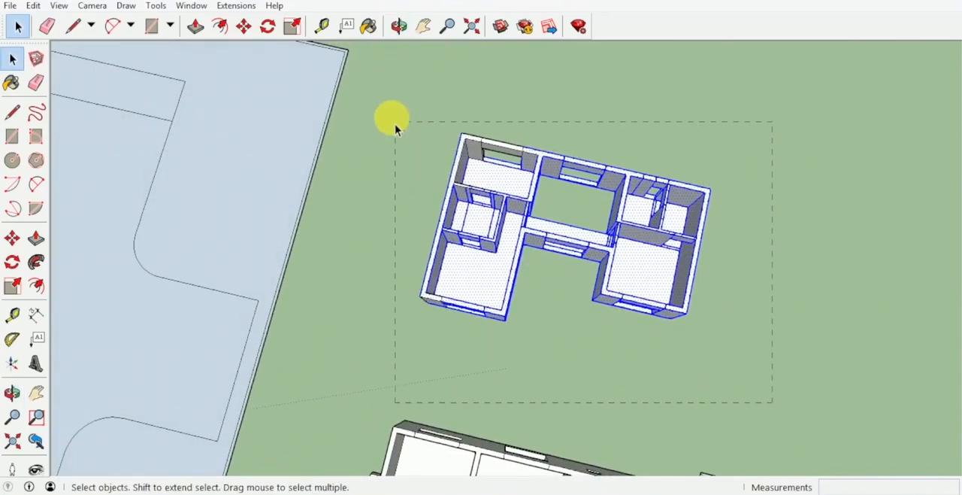
pyautogui.moveTo(395, 129); pyautogui.dragTo(395, 126)
pyautogui.rightClick(496, 216)
pyautogui.click(577, 340)
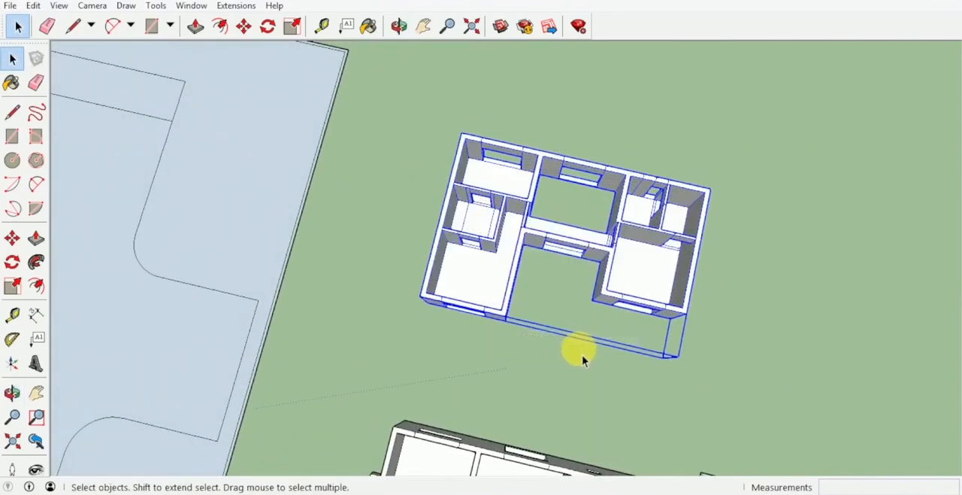
# Raise the sills of the upper floor's front windows by 0.60 m with Push/Pull
pyautogui.scroll(-2, 583, 357)
pyautogui.moveTo(583, 356); pyautogui.dragTo(520, 298, button='middle')
pyautogui.scroll(-3, 509, 233)
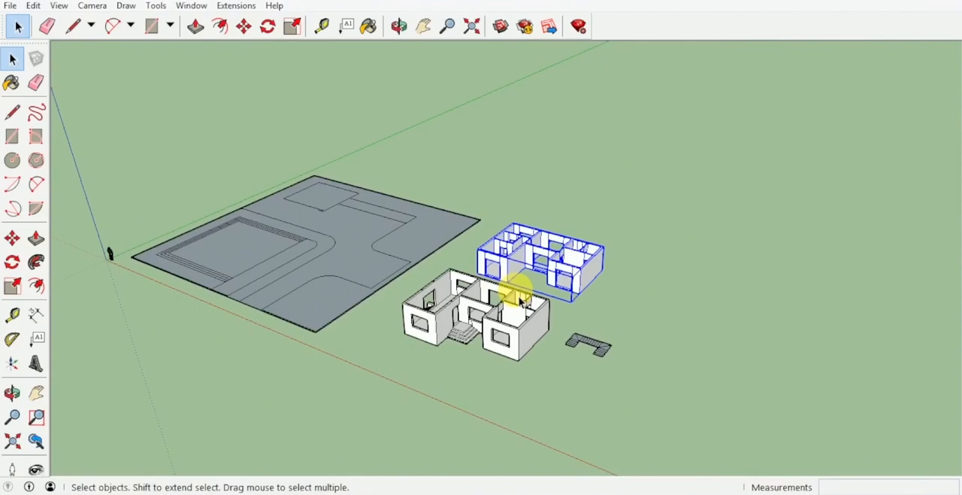
pyautogui.scroll(6, 518, 299)
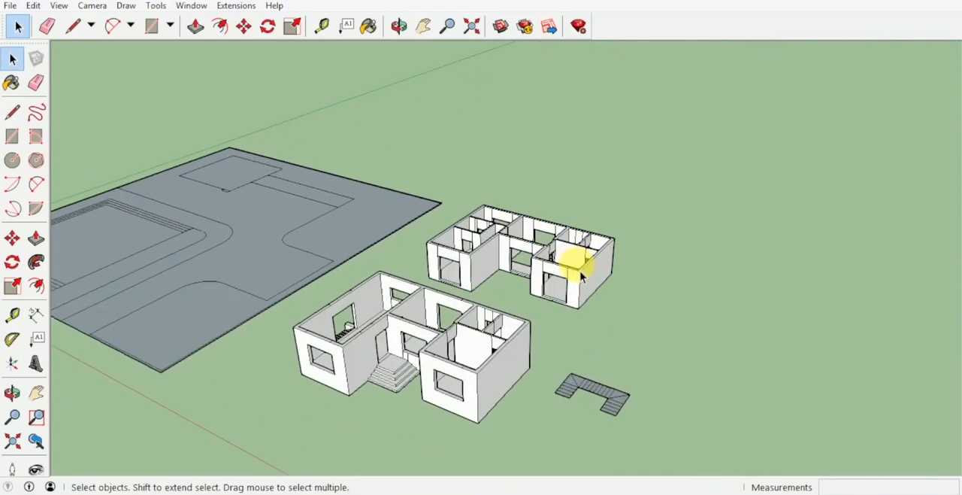
pyautogui.moveTo(537, 269); pyautogui.dragTo(676, 312, button='middle')
pyautogui.scroll(3, 676, 310)
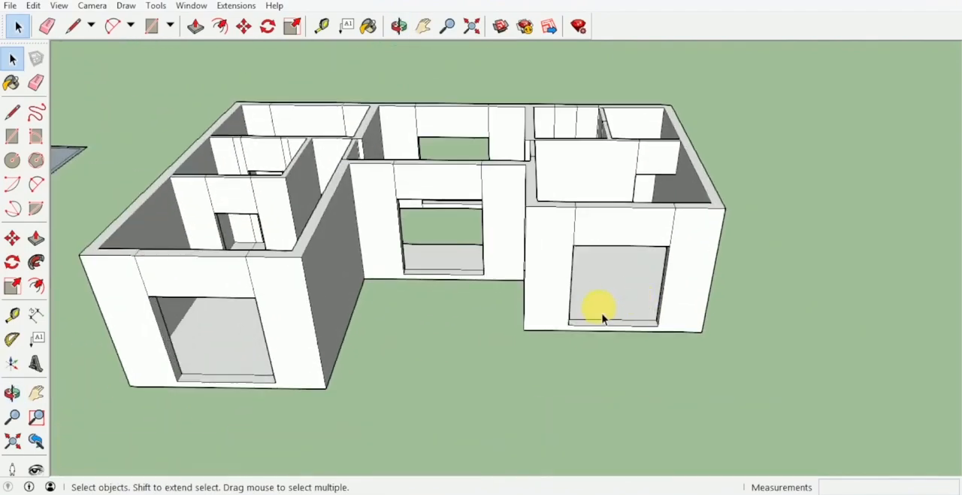
pyautogui.press('p')
pyautogui.scroll(2, 610, 321)
pyautogui.click(629, 321)
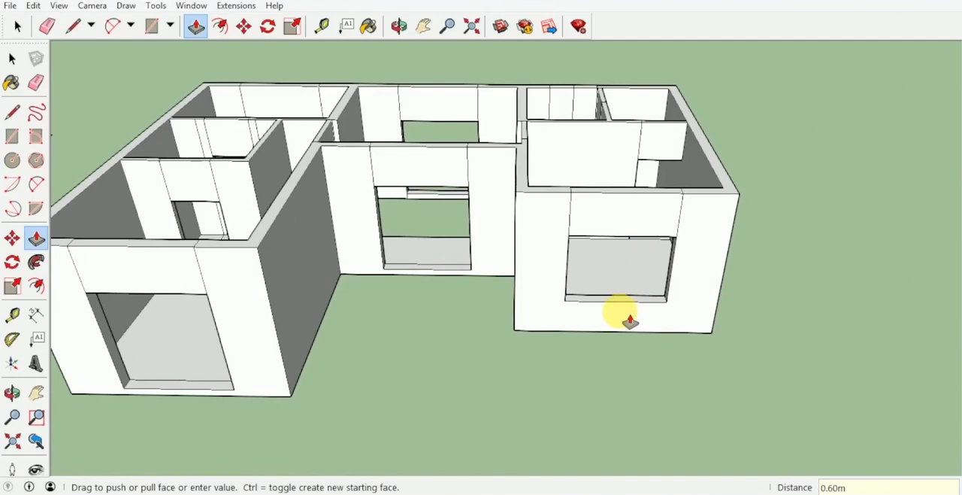
pyautogui.click(438, 275)
pyautogui.moveTo(436, 273); pyautogui.dragTo(475, 367, button='middle')
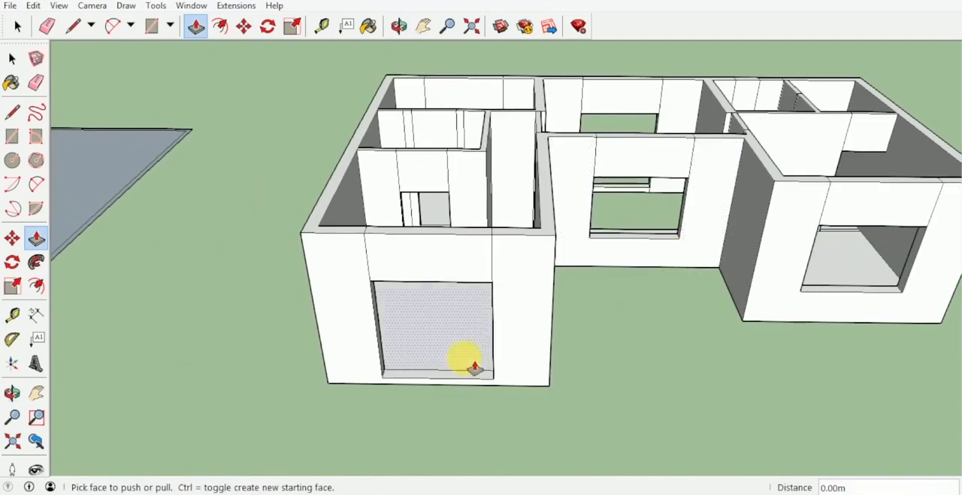
pyautogui.click(463, 385)
# Raise the sill of the corner room's rear window by 0.90 m and try raising the small bathroom's window sill
pyautogui.moveTo(556, 301); pyautogui.dragTo(483, 225, button='middle')
pyautogui.scroll(1, 483, 233)
pyautogui.click(485, 239)
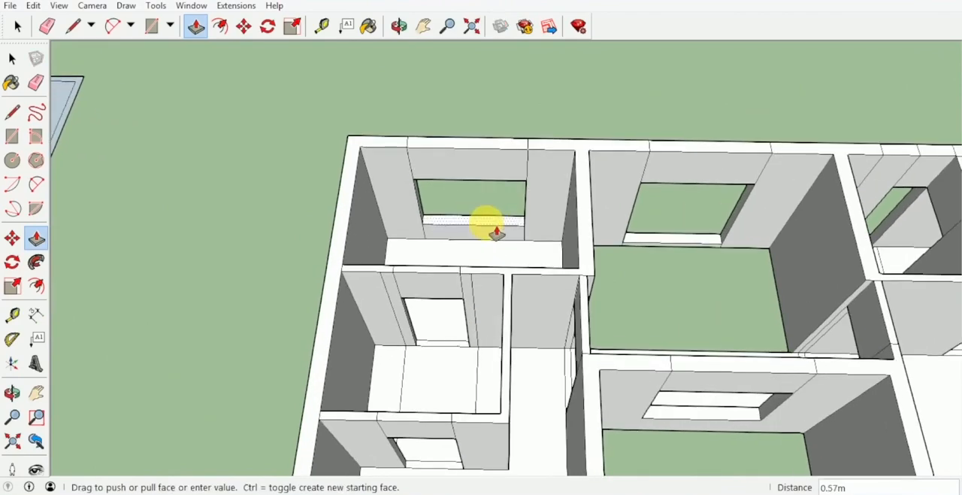
pyautogui.press('Return')
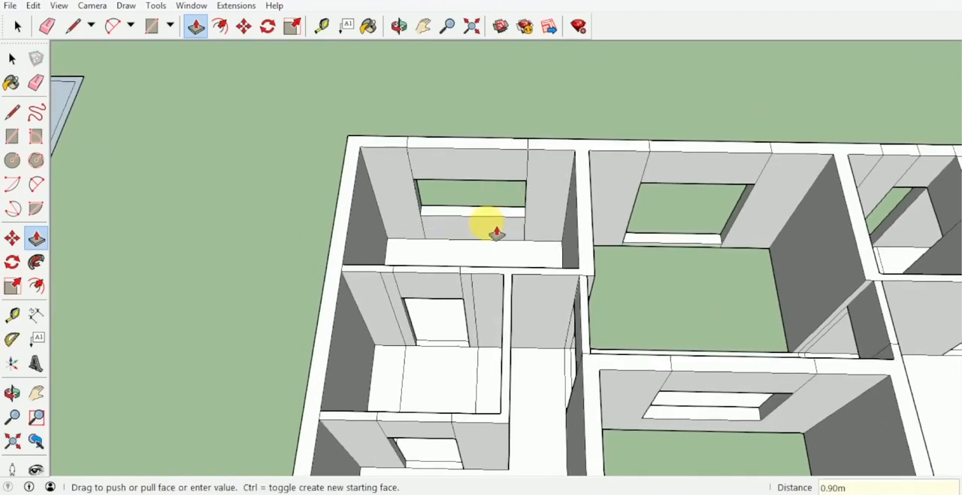
pyautogui.moveTo(491, 223); pyautogui.dragTo(423, 215, button='middle')
pyautogui.scroll(3, 553, 227)
pyautogui.click(552, 227)
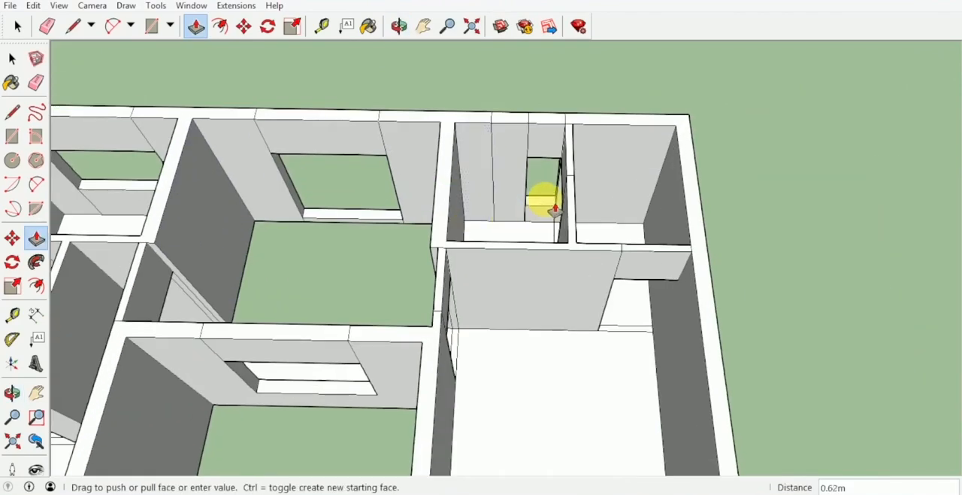
pyautogui.press('Escape')
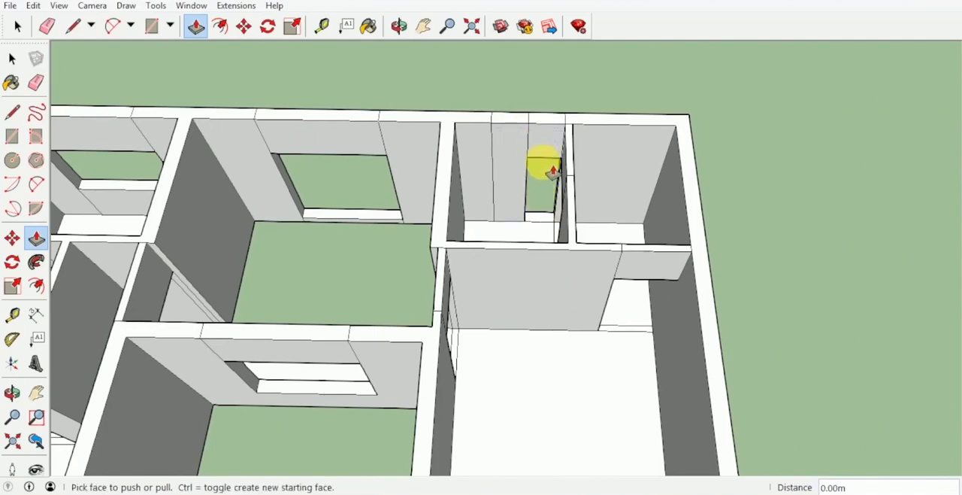
# Undo the sills, floor opening, door heads and wall extrusions of the upper floor, back to the single raised end wall
pyautogui.hotkey('ctrl', 'z')
pyautogui.hotkey('ctrl', 'z')
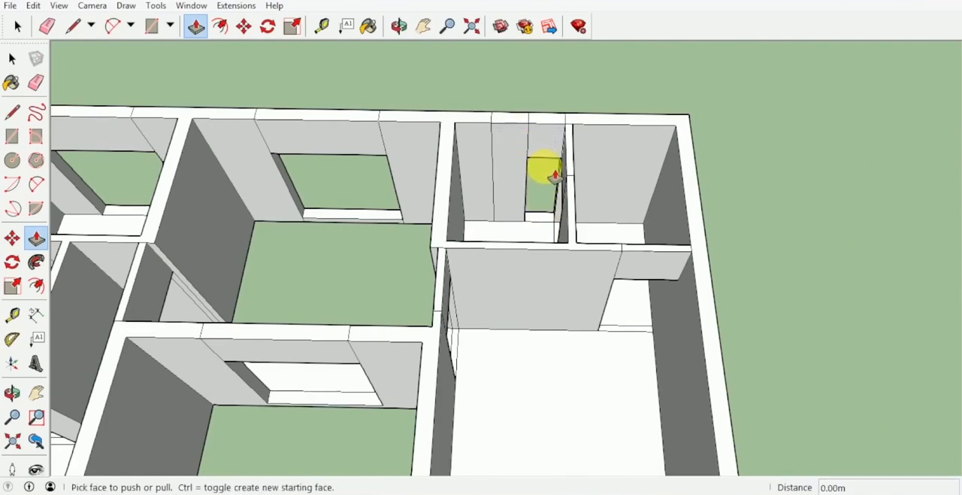
pyautogui.hotkey('ctrl', 'z')
pyautogui.hotkey('ctrl', 'z')
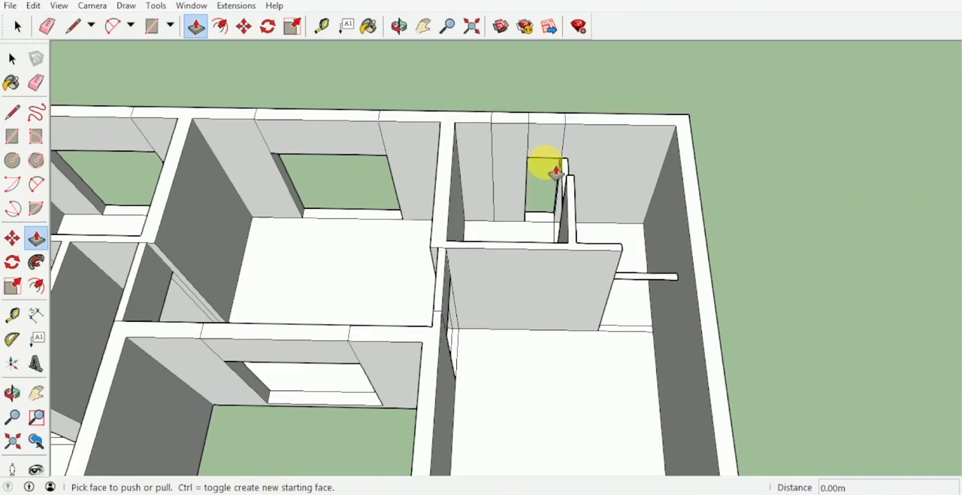
pyautogui.scroll(-8, 557, 171)
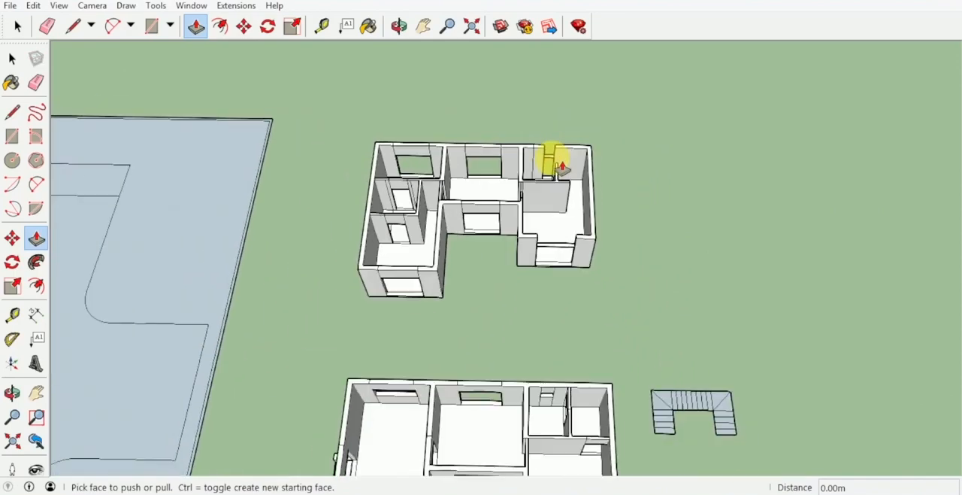
pyautogui.hotkey('ctrl', 'z')
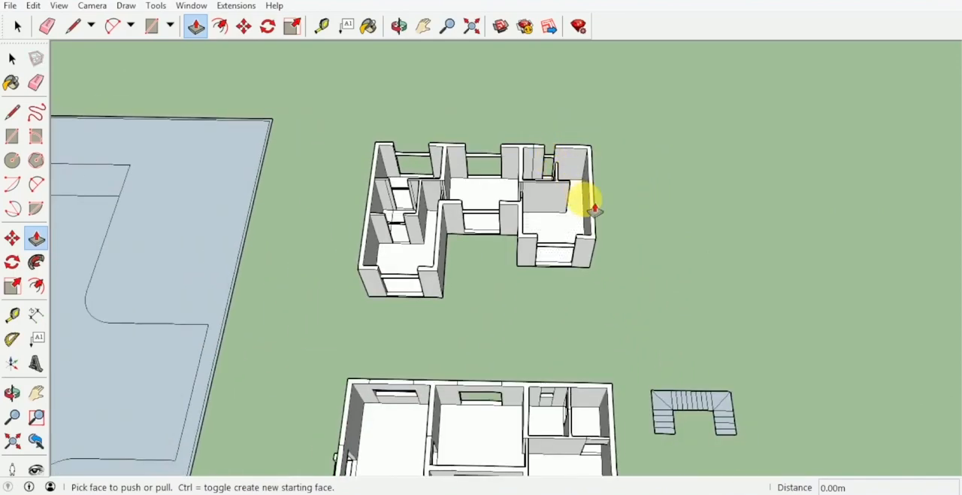
pyautogui.hotkey('ctrl', 'z')
pyautogui.hotkey('ctrl', 'z')
pyautogui.hotkey('ctrl', 'z')
pyautogui.hotkey('ctrl', 'z')
pyautogui.hotkey('ctrl', 'z')
pyautogui.hotkey('ctrl', 'z')
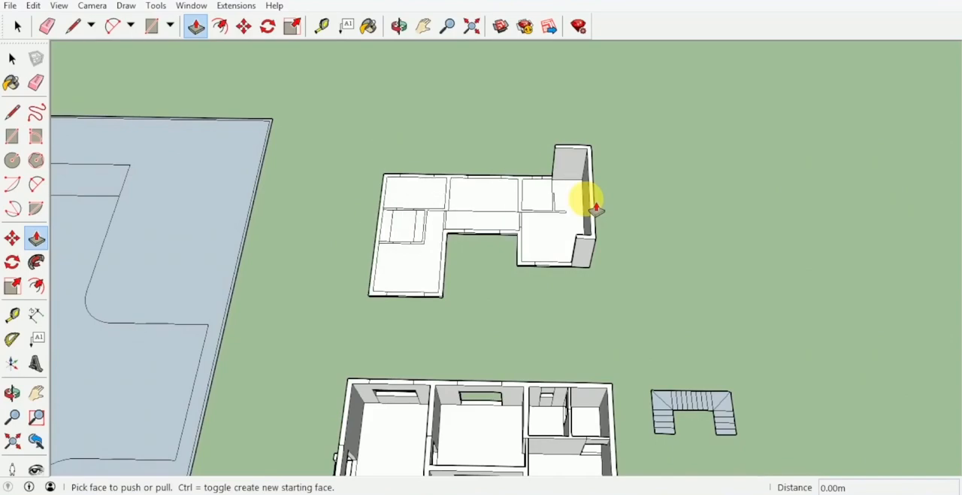
# Push/Pull the outer end wall of the bathroom wing, with its corner returns, up 3.00 m
pyautogui.moveTo(595, 209); pyautogui.dragTo(353, 208, button='middle')
pyautogui.scroll(4, 619, 250)
pyautogui.moveTo(569, 299)
pyautogui.mouseDown(button='middle')
pyautogui.moveTo(594, 252)
pyautogui.moveTo(640, 262)
pyautogui.mouseUp(button='middle')
pyautogui.click(639, 308)
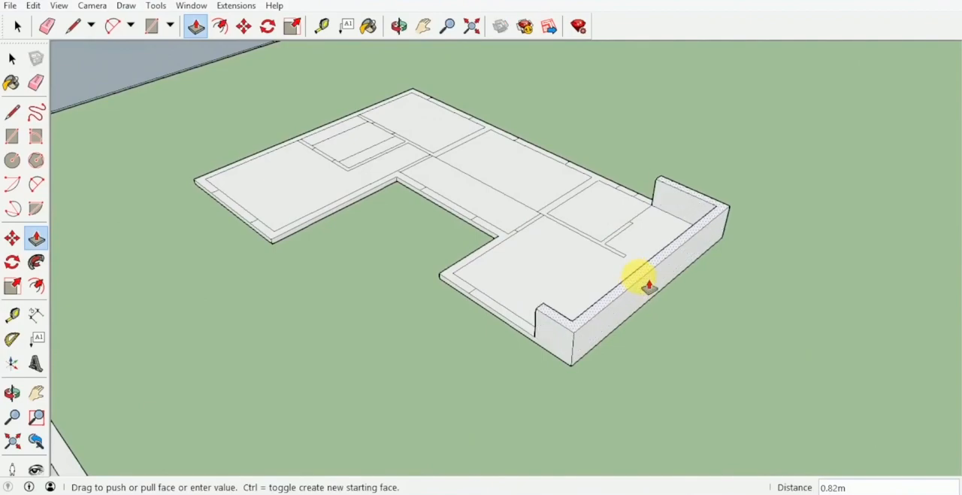
pyautogui.press('Return')
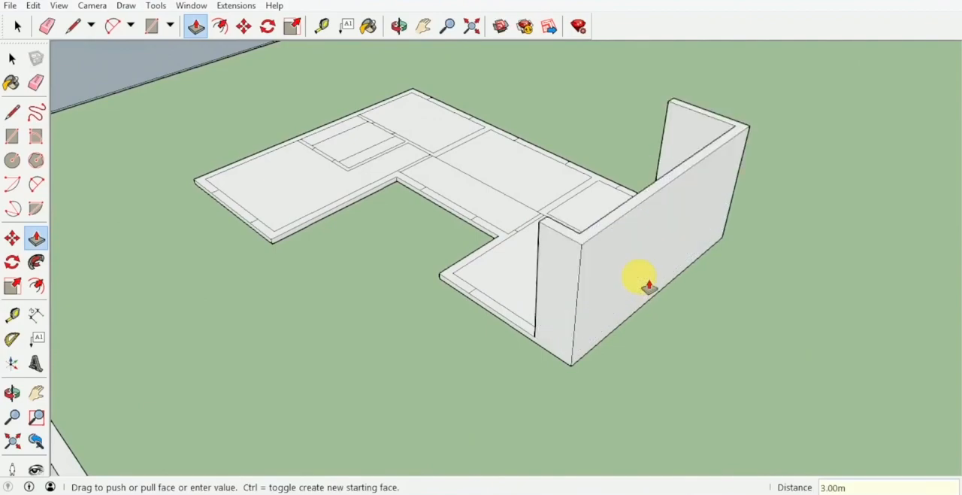
# Raise the wing's inner side wall, the bathroom partitions and the adjoining rear wall segments by the same 3.00 m
pyautogui.doubleClick(455, 289)
pyautogui.moveTo(456, 279); pyautogui.dragTo(634, 215, button='middle')
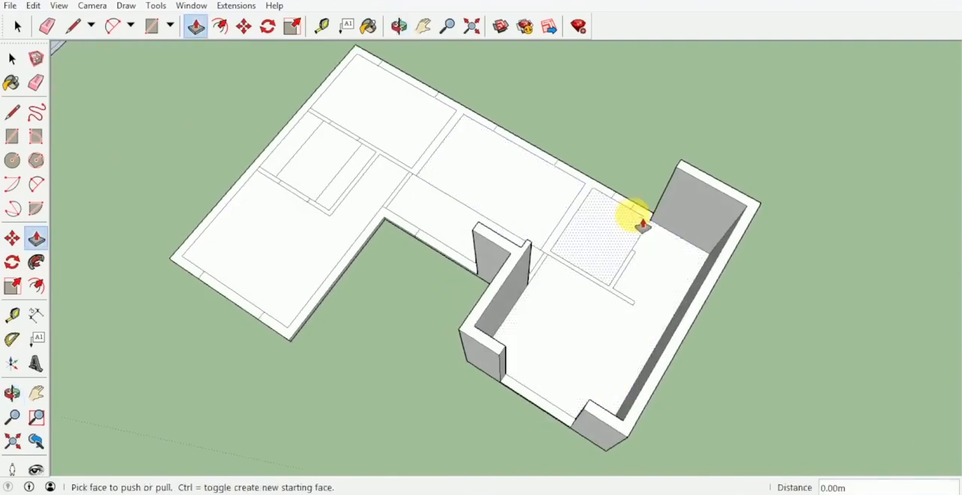
pyautogui.click(651, 218)
pyautogui.click(651, 217)
pyautogui.doubleClick(609, 192)
# Raise the remaining rear, side, partition and courtyard-facing wall segments of the upper floor by the same 3.00 m
pyautogui.keyDown('shift'); pyautogui.moveTo(526, 187); pyautogui.dragTo(594, 271, button='middle'); pyautogui.keyUp('shift')
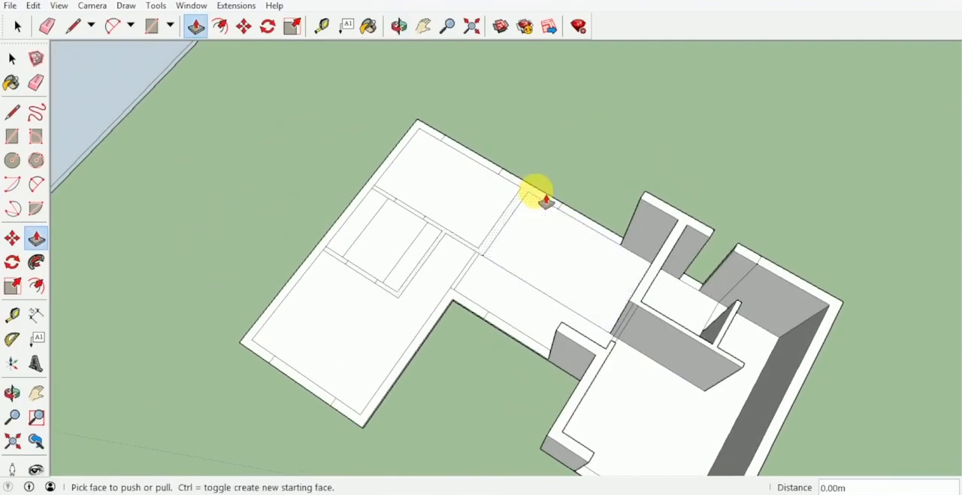
pyautogui.doubleClick(546, 200)
pyautogui.doubleClick(442, 141)
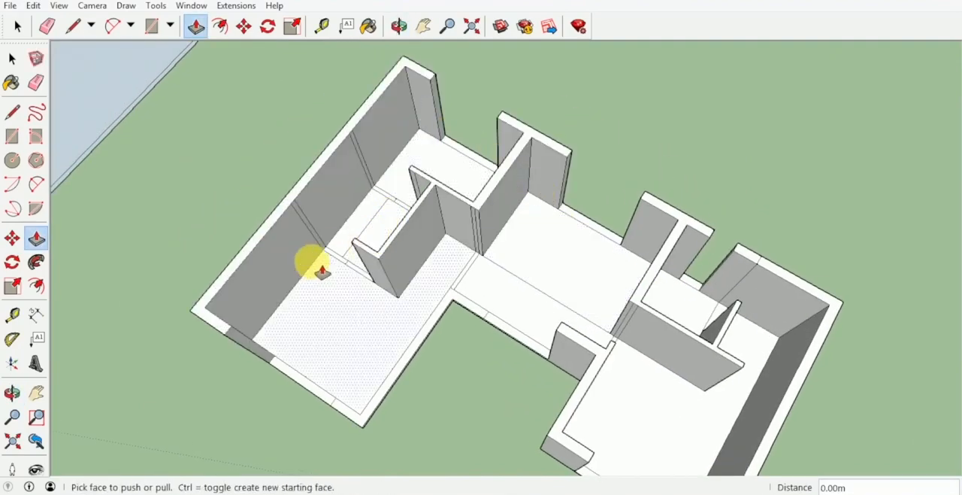
pyautogui.scroll(1, 345, 263)
pyautogui.doubleClick(344, 262)
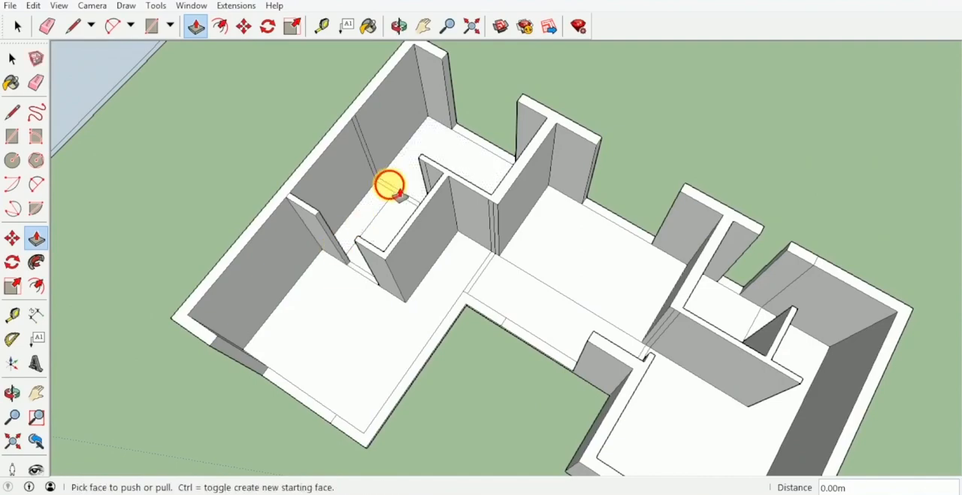
pyautogui.doubleClick(481, 307)
# Draw 1.00 m floor lines across the gap between the short bathroom partition's free end and the rear wall
pyautogui.moveTo(481, 307); pyautogui.dragTo(591, 241, button='middle')
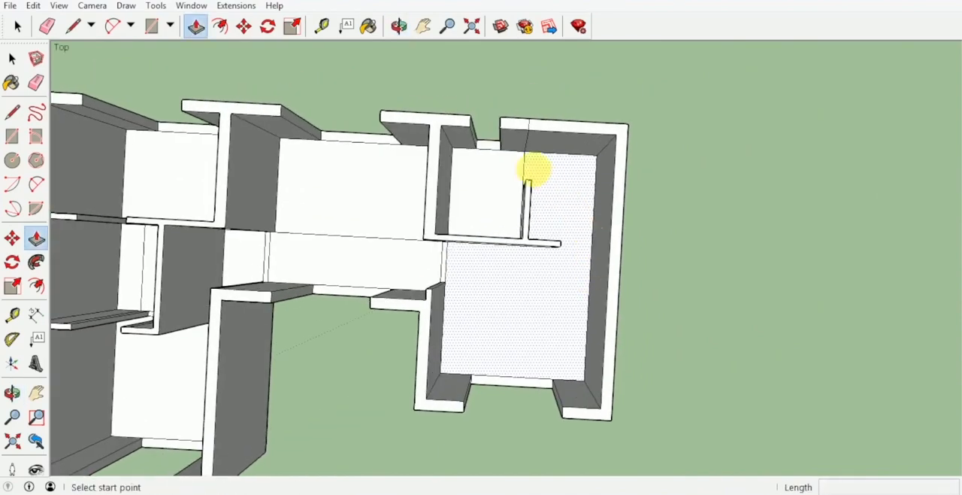
pyautogui.moveTo(534, 170); pyautogui.dragTo(526, 204, button='middle')
pyautogui.press('l')
pyautogui.click(524, 201)
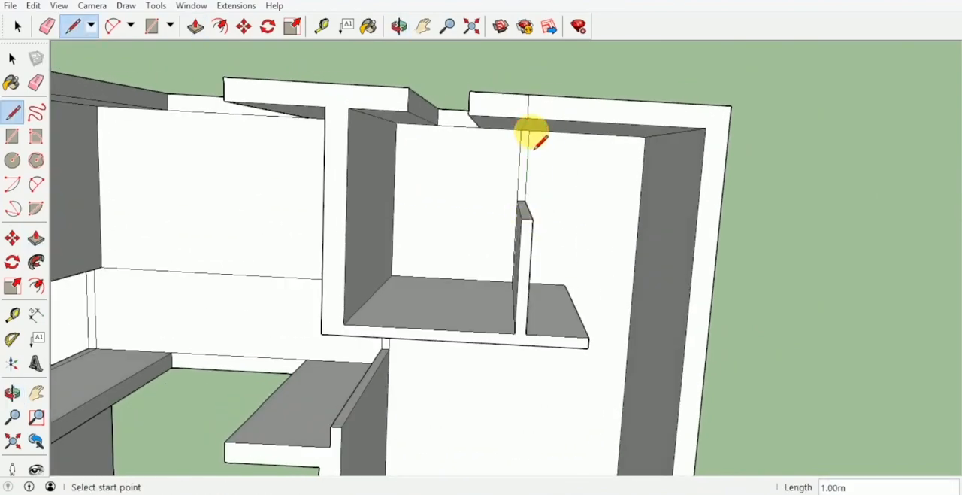
# Draw a floor line and a rectangle across the doorway gap between the bathroom's front wall end and the outer side wall
pyautogui.moveTo(531, 135); pyautogui.dragTo(505, 113, button='middle')
pyautogui.click(502, 194)
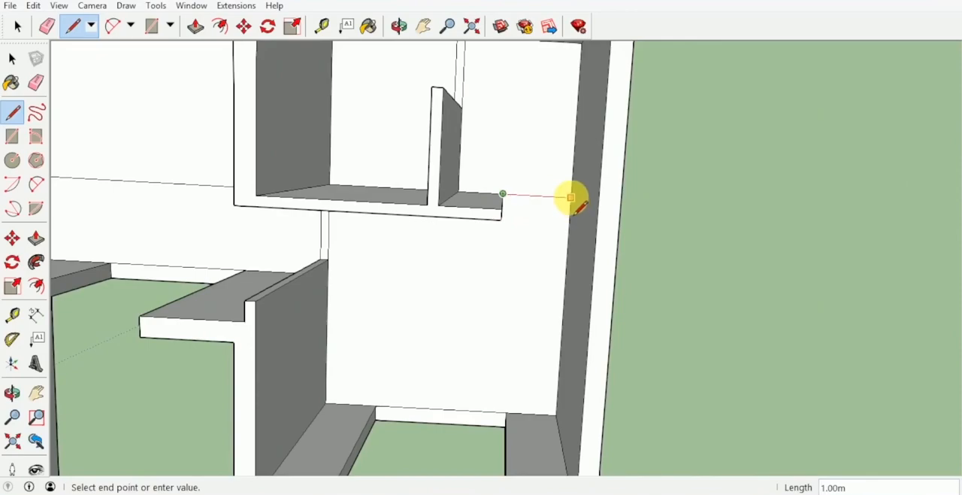
pyautogui.moveTo(571, 199)
pyautogui.mouseDown(button='middle')
pyautogui.moveTo(576, 138)
pyautogui.moveTo(558, 210)
pyautogui.mouseUp(button='middle')
pyautogui.scroll(3, 559, 212)
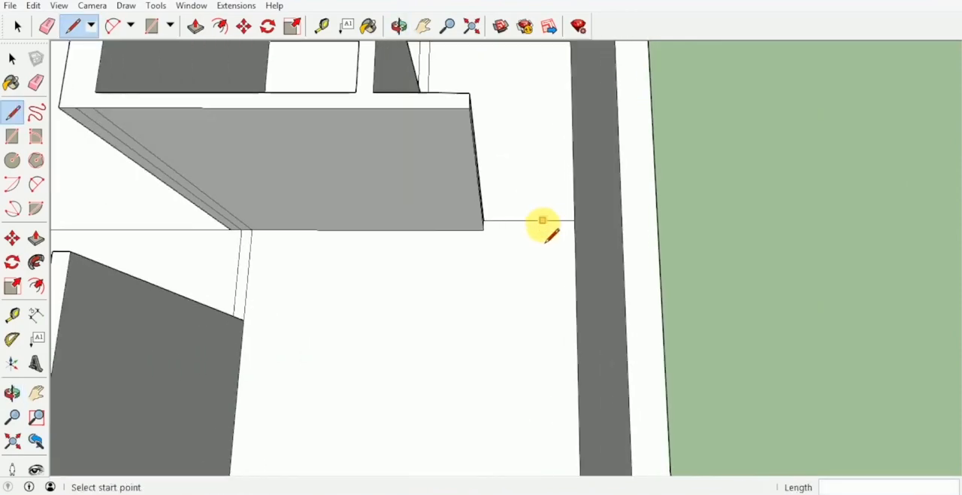
pyautogui.press('r')
pyautogui.click(575, 220)
pyautogui.click(483, 230)
pyautogui.scroll(-6, 519, 230)
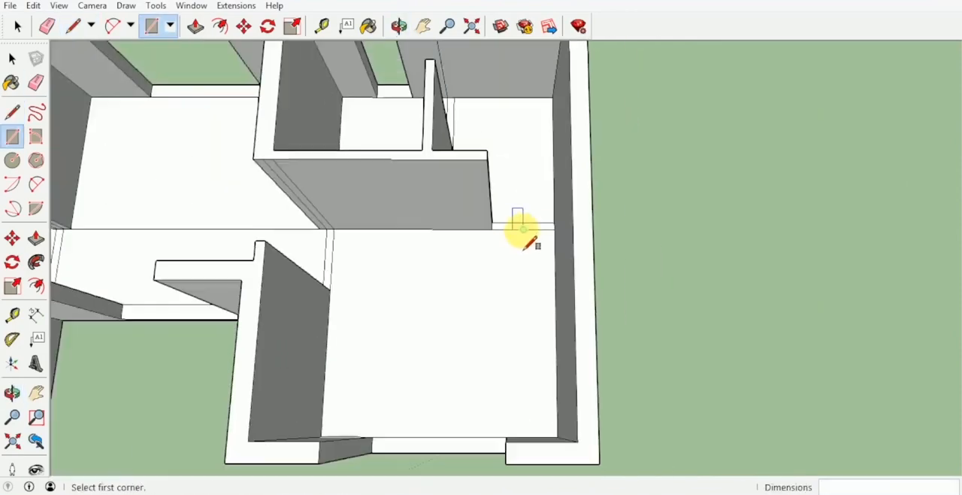
# Select the floor strips in the rear-wall openings, the bathroom doorways, the courtyard opening and the bathroom wing's end-wall opening
pyautogui.keyDown('shift'); pyautogui.moveTo(548, 219); pyautogui.dragTo(560, 179, button='middle'); pyautogui.keyUp('shift')
pyautogui.press('space')
pyautogui.scroll(3, 394, 172)
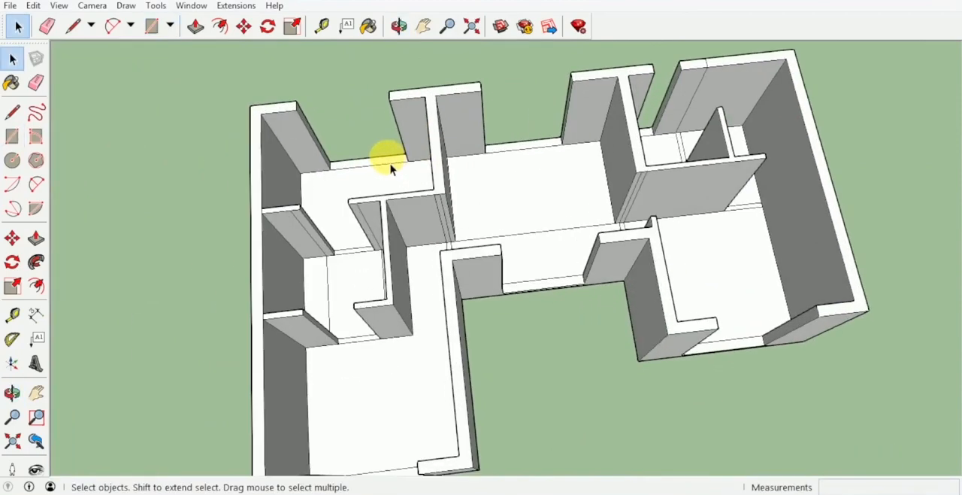
pyautogui.scroll(2, 390, 172)
pyautogui.moveTo(588, 150)
pyautogui.mouseDown(button='middle')
pyautogui.moveTo(514, 174)
pyautogui.moveTo(552, 160)
pyautogui.mouseUp(button='middle')
pyautogui.scroll(2, 553, 159)
pyautogui.scroll(2, 601, 178)
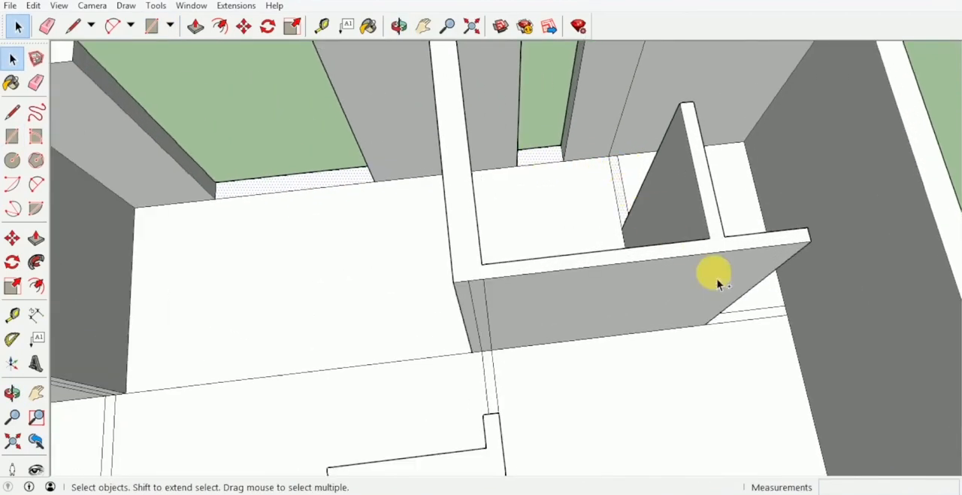
pyautogui.scroll(1, 760, 325)
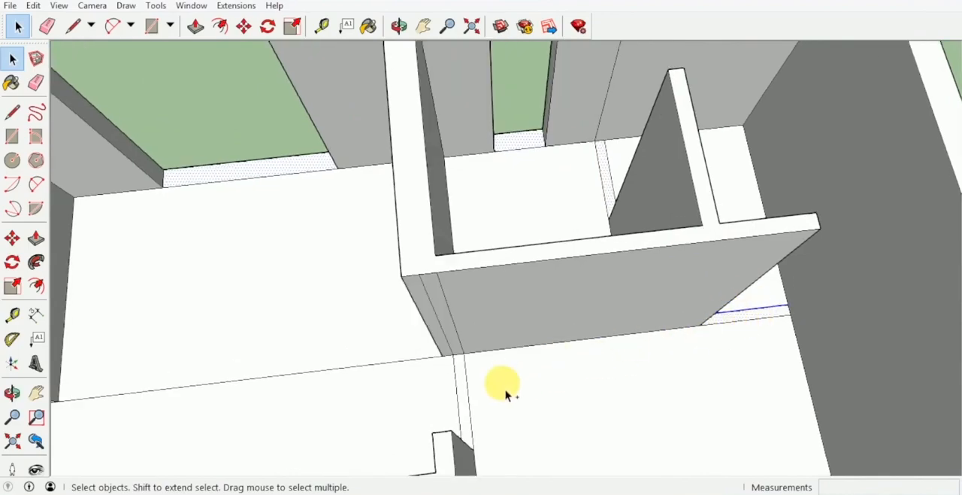
pyautogui.moveTo(466, 404)
pyautogui.mouseDown(button='middle')
pyautogui.moveTo(458, 281)
pyautogui.moveTo(598, 363)
pyautogui.mouseUp(button='middle')
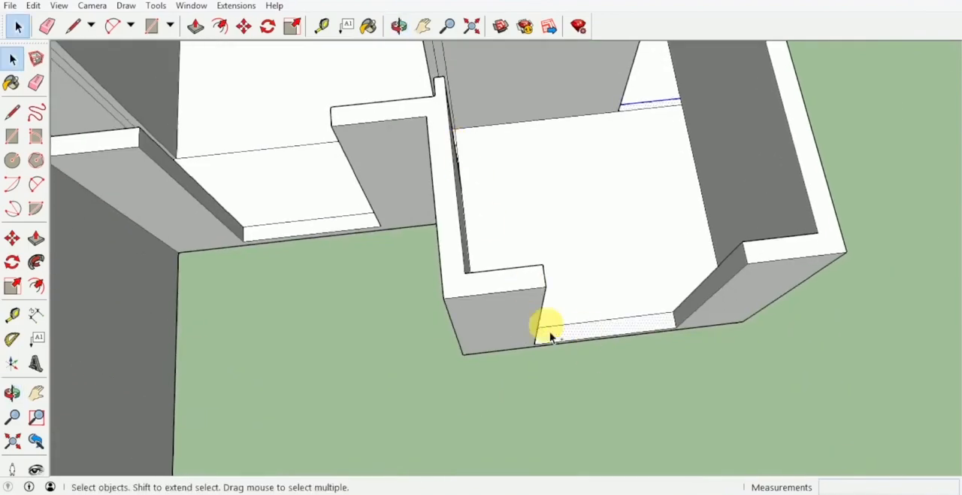
pyautogui.moveTo(549, 338); pyautogui.dragTo(573, 238, button='middle')
pyautogui.moveTo(720, 229); pyautogui.dragTo(733, 228, button='middle')
# Add the other wing's doorway and end-wall opening strips to the selection, and copy all selected strips 2.1 m straight up
pyautogui.scroll(4, 569, 207)
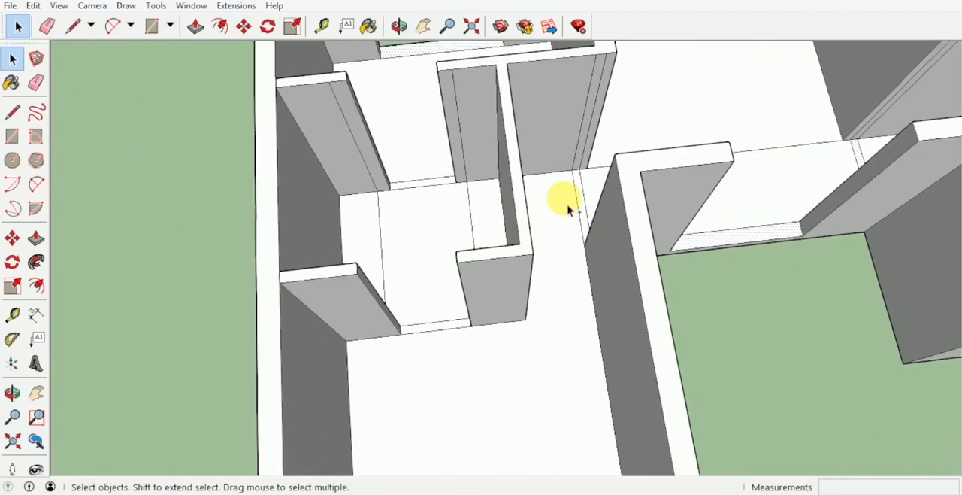
pyautogui.scroll(-1, 521, 196)
pyautogui.keyDown('shift'); pyautogui.moveTo(384, 185); pyautogui.dragTo(490, 124, button='middle'); pyautogui.keyUp('shift')
pyautogui.scroll(2, 492, 235)
pyautogui.scroll(-3, 492, 235)
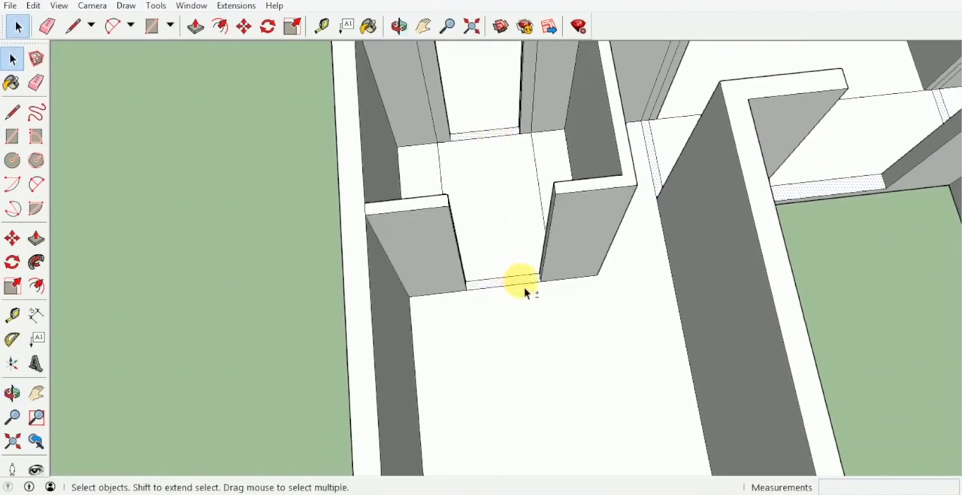
pyautogui.scroll(-2, 524, 289)
pyautogui.keyDown('shift'); pyautogui.moveTo(524, 289); pyautogui.dragTo(511, 193, button='middle'); pyautogui.keyUp('shift')
pyautogui.moveTo(549, 319); pyautogui.dragTo(649, 173, button='middle')
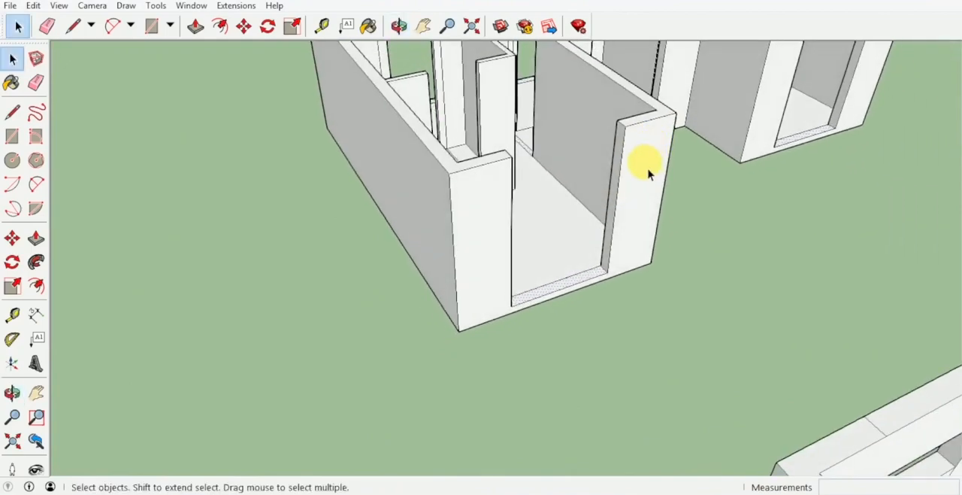
pyautogui.press('m')
pyautogui.press('ctrl')
pyautogui.click(607, 272)
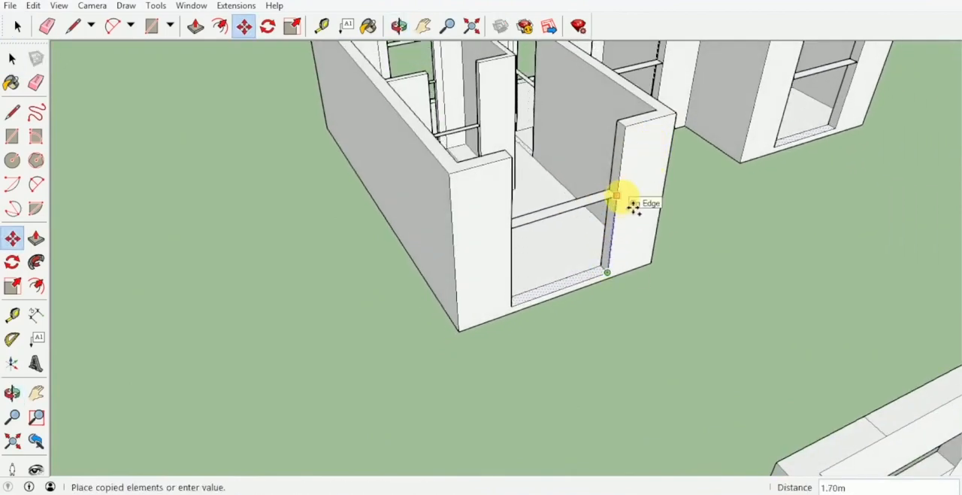
pyautogui.write('2.1')
pyautogui.press('Return')
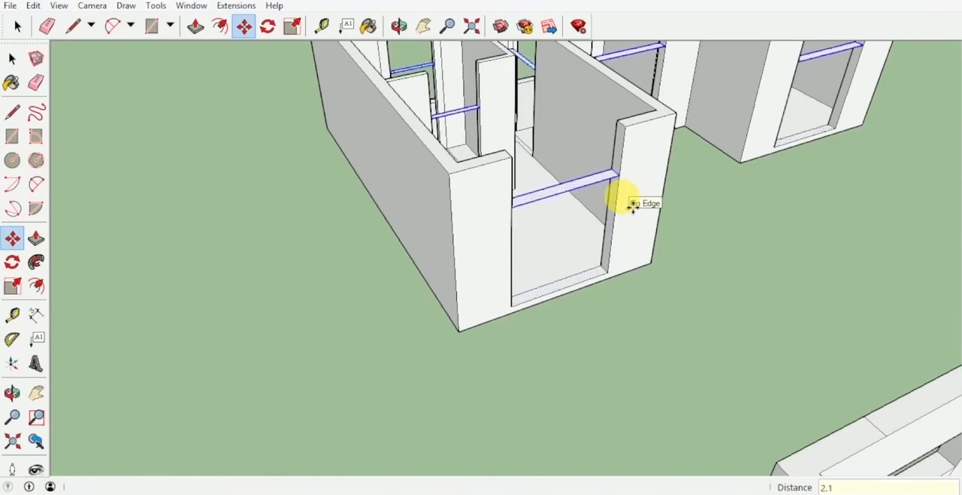
# Push/Pull the copied strip over the other wing's end-wall opening up 0.90 m to the wall top
pyautogui.press('p')
pyautogui.click(612, 177)
pyautogui.click(647, 121)
pyautogui.keyDown('shift'); pyautogui.moveTo(643, 120); pyautogui.dragTo(552, 272, button='middle'); pyautogui.keyUp('shift')
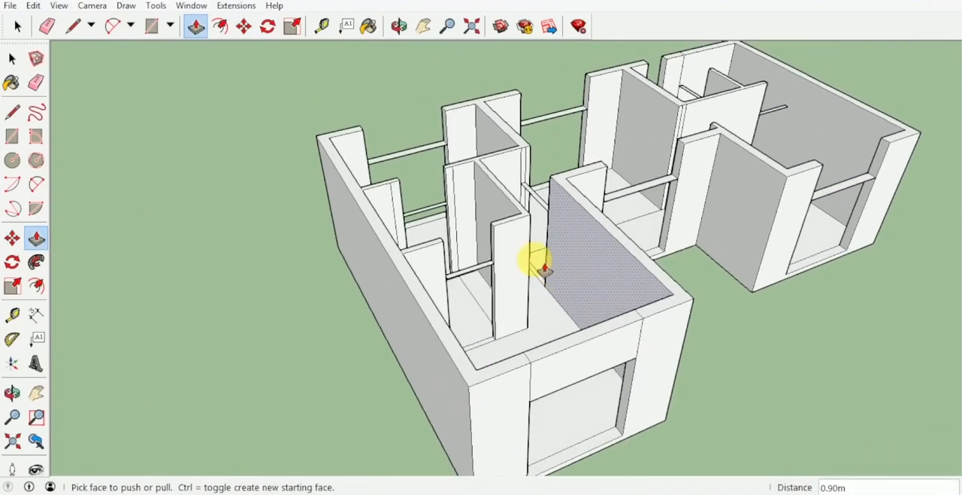
pyautogui.scroll(2, 491, 274)
pyautogui.click(484, 269)
pyautogui.click(513, 214)
pyautogui.hotkey('ctrl', 'z')
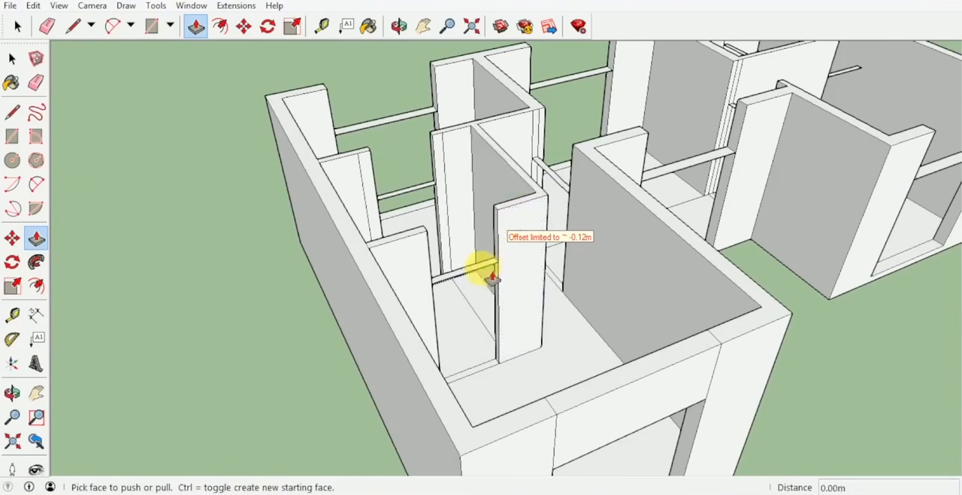
# Raise the lintel strips over the two inner partition doorways of the same wing 0.90 m to the wall top
pyautogui.scroll(2, 482, 267)
pyautogui.click(482, 267)
pyautogui.click(521, 169)
pyautogui.keyDown('shift'); pyautogui.moveTo(522, 169); pyautogui.dragTo(580, 254, button='middle'); pyautogui.keyUp('shift')
pyautogui.scroll(3, 464, 250)
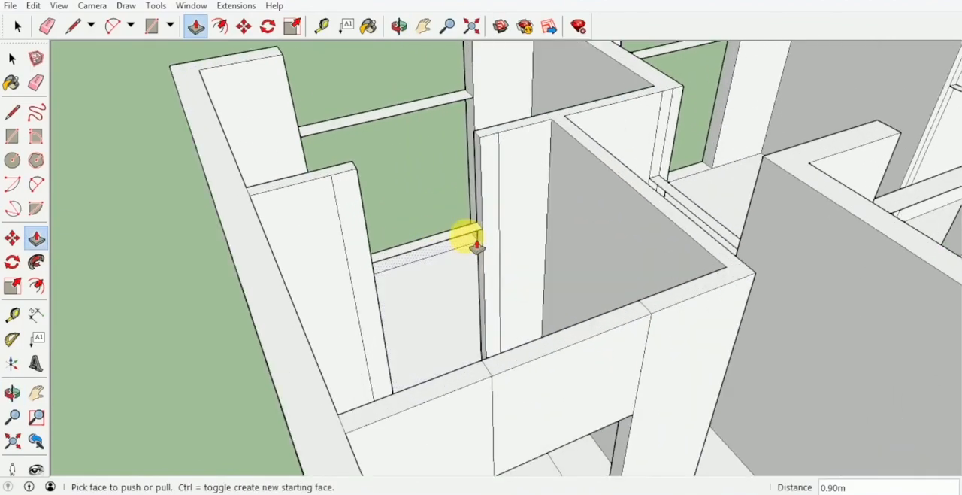
pyautogui.click(468, 233)
pyautogui.click(501, 140)
# Raise the lintel strips over that wing's rear opening and the central room's rear opening to the wall top
pyautogui.keyDown('shift'); pyautogui.moveTo(500, 139); pyautogui.dragTo(457, 228, button='middle'); pyautogui.keyUp('shift')
pyautogui.click(457, 228)
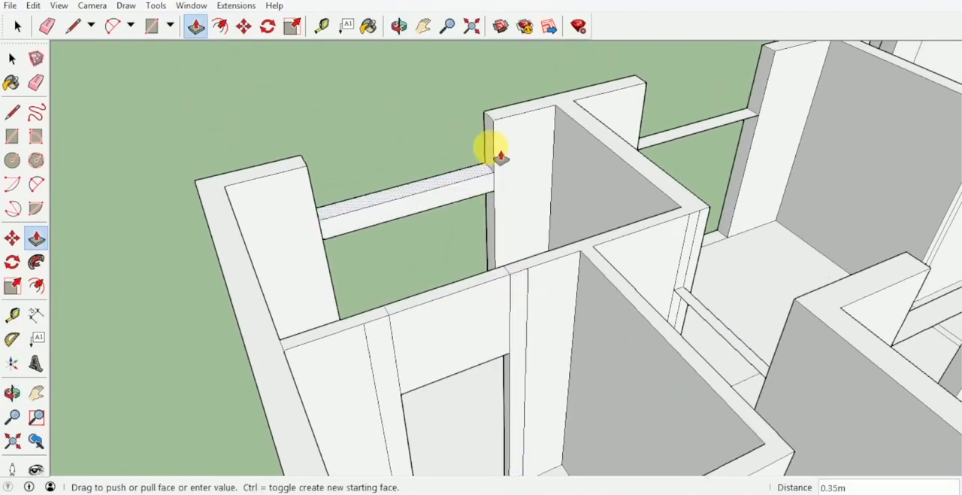
pyautogui.click(516, 126)
pyautogui.moveTo(516, 127); pyautogui.dragTo(602, 169, button='middle')
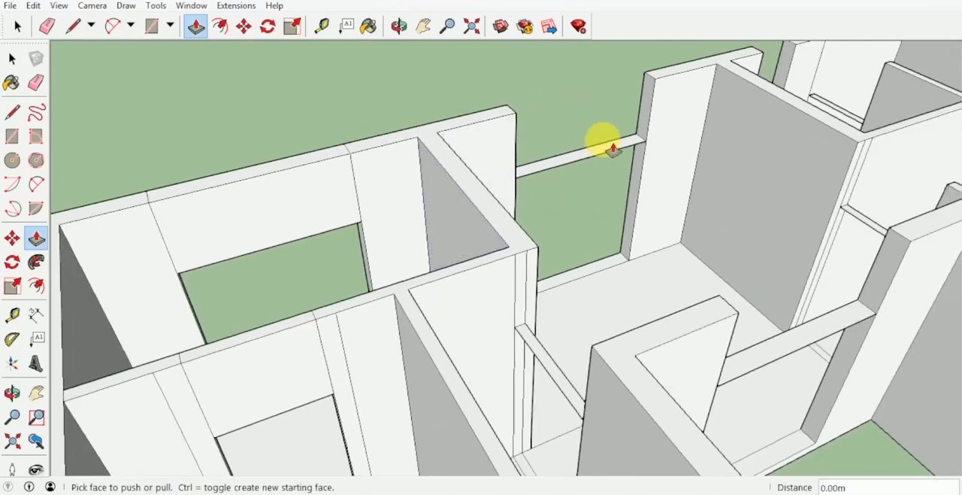
pyautogui.click(614, 148)
pyautogui.click(669, 65)
# Raise the lintels over the corridor doorway, the courtyard-facing opening and the doorway beside the bathroom's front wall to the wall top
pyautogui.moveTo(670, 65); pyautogui.dragTo(361, 221, button='middle')
pyautogui.click(360, 221)
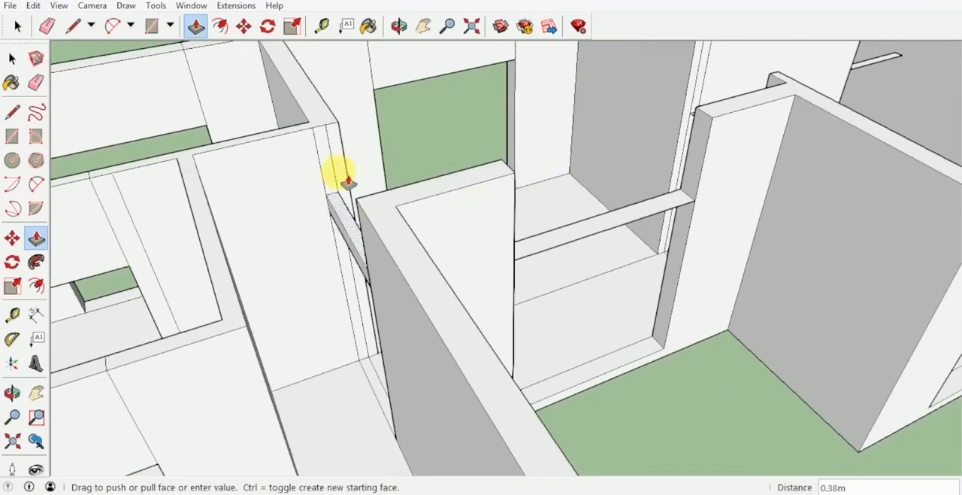
pyautogui.click(364, 155)
pyautogui.moveTo(722, 122); pyautogui.dragTo(425, 247, button='middle')
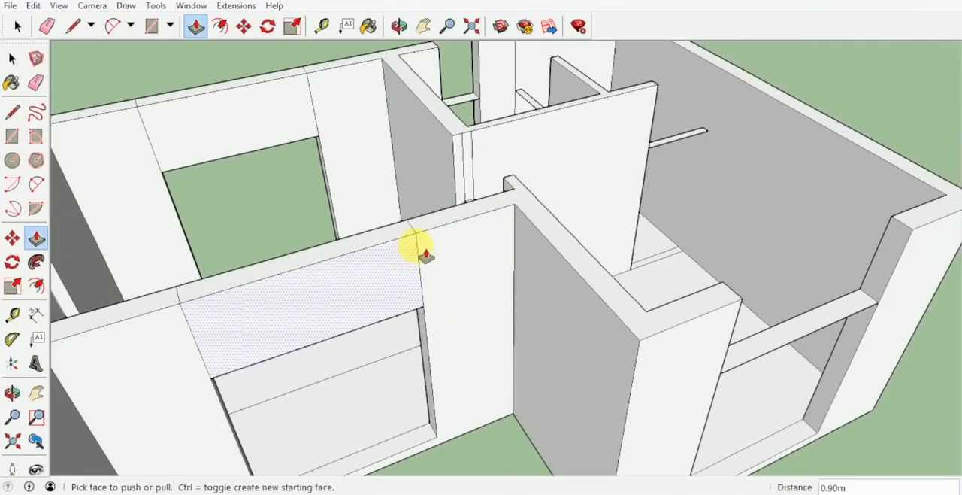
pyautogui.click(692, 146)
pyautogui.click(581, 103)
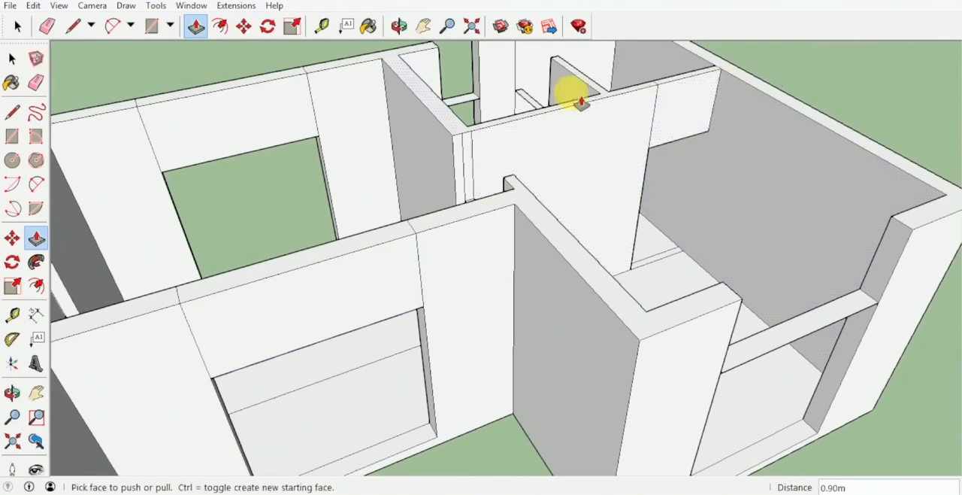
# Raise the lintels over the bathroom partition doorway, the bathroom's rear window and the bathroom wing's end-wall opening to the wall top
pyautogui.click(540, 107)
pyautogui.click(569, 68)
pyautogui.click(459, 101)
pyautogui.click(418, 54)
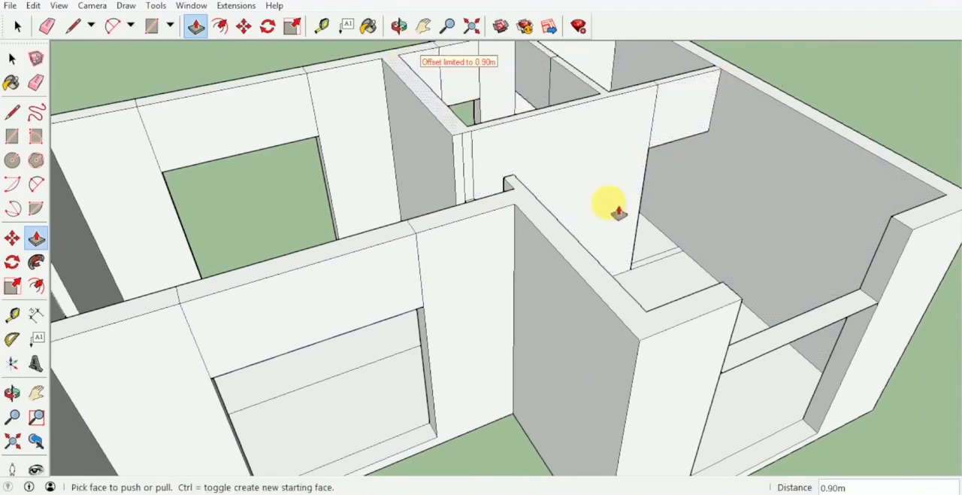
pyautogui.click(781, 344)
pyautogui.click(713, 296)
# Extend the lintel over the remaining doorway between the central room and the bathroom wing up to the wall top
pyautogui.scroll(-4, 713, 297)
pyautogui.moveTo(707, 289); pyautogui.dragTo(260, 214, button='middle')
pyautogui.scroll(3, 532, 252)
pyautogui.scroll(2, 540, 267)
pyautogui.click(535, 275)
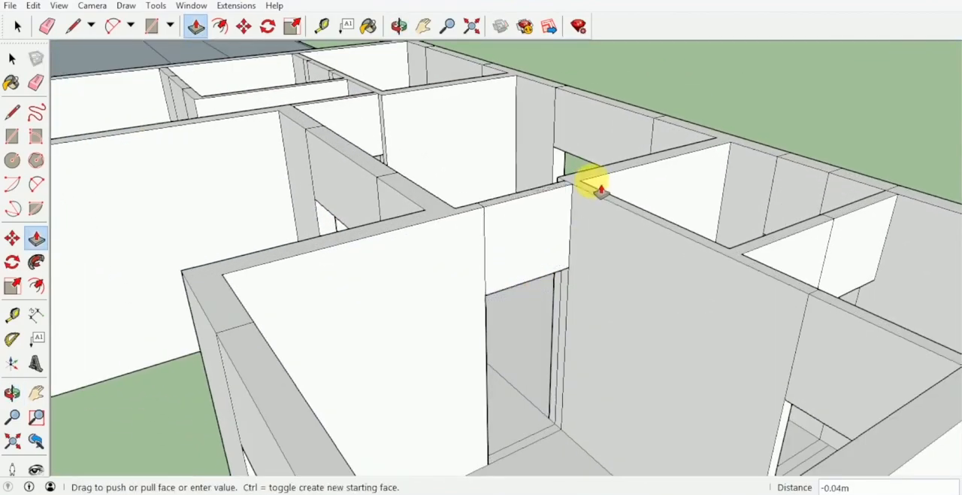
pyautogui.click(602, 191)
# Push the rear part of the central room's floor down 0.15 m to cut an opening through the slab
pyautogui.moveTo(640, 189); pyautogui.dragTo(546, 364, button='middle')
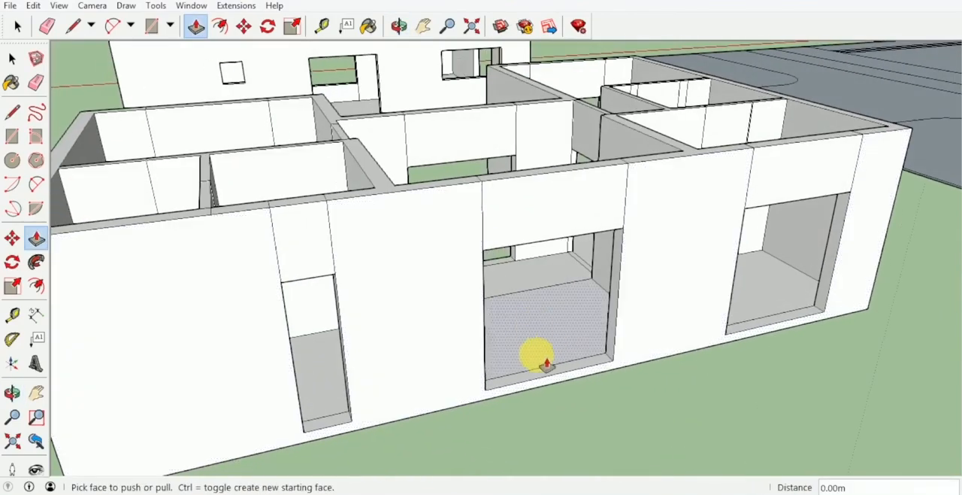
pyautogui.scroll(6, 562, 372)
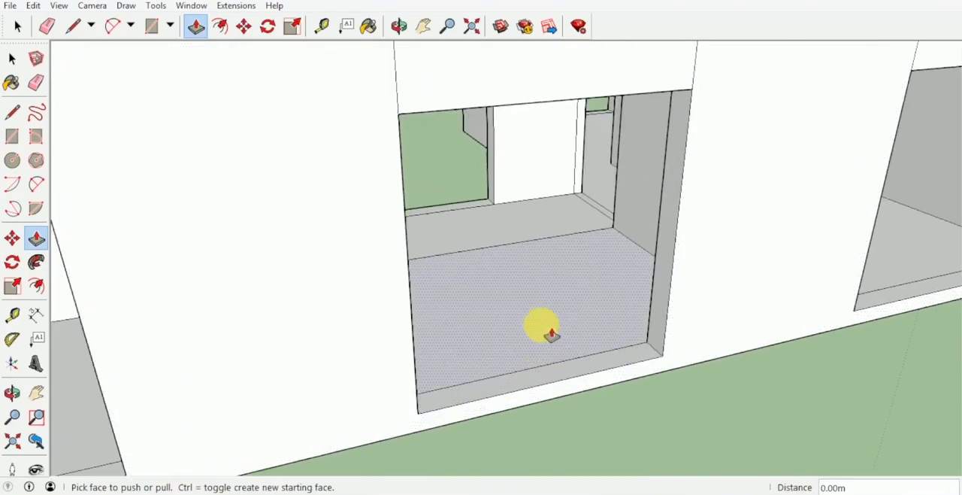
pyautogui.moveTo(541, 326); pyautogui.dragTo(456, 388, button='middle')
pyautogui.scroll(2, 481, 388)
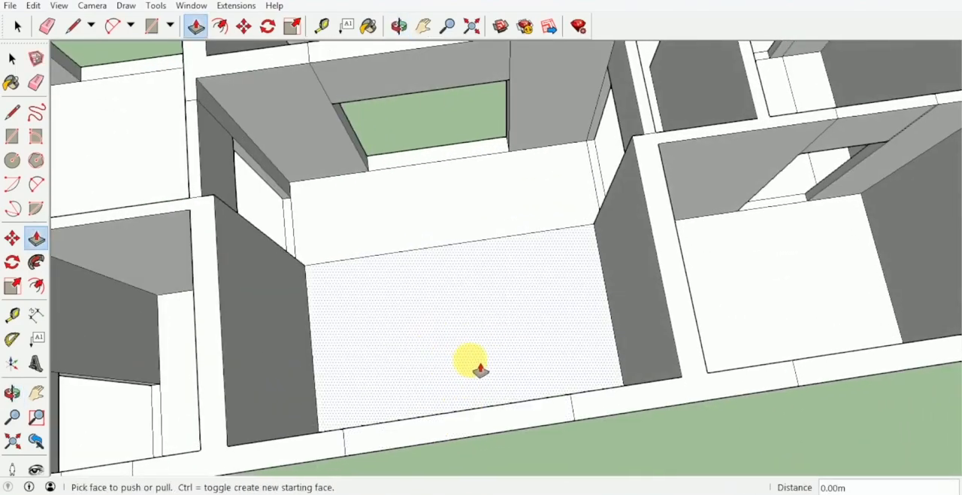
pyautogui.click(478, 357)
pyautogui.moveTo(478, 357); pyautogui.dragTo(522, 118, button='middle')
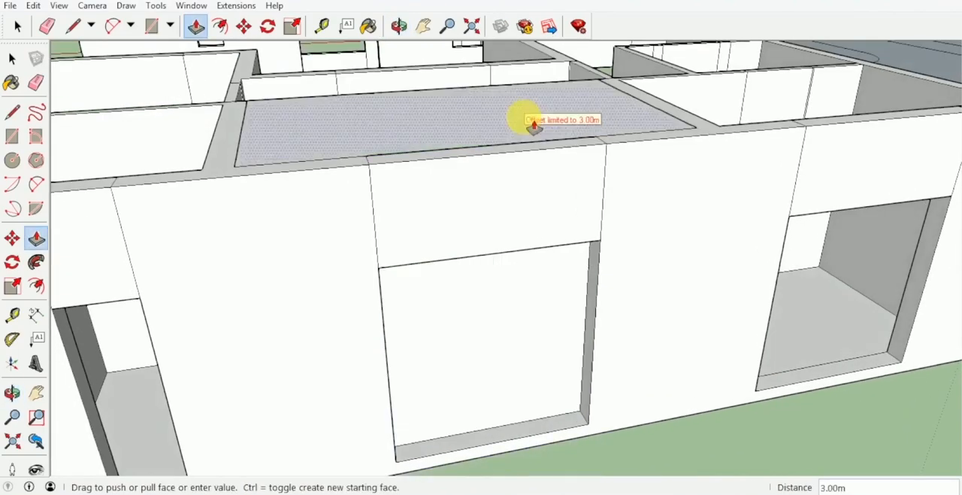
pyautogui.moveTo(609, 446); pyautogui.dragTo(698, 267, button='middle')
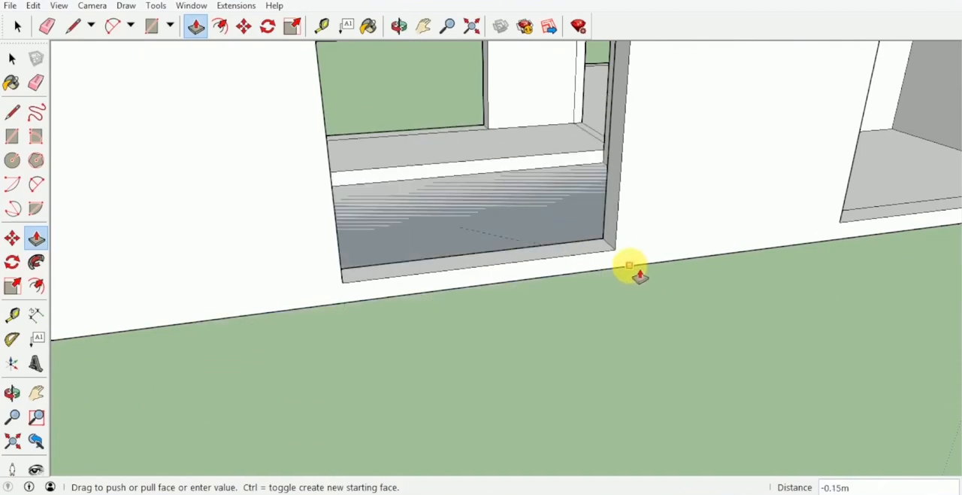
pyautogui.click(637, 272)
pyautogui.scroll(-5, 631, 269)
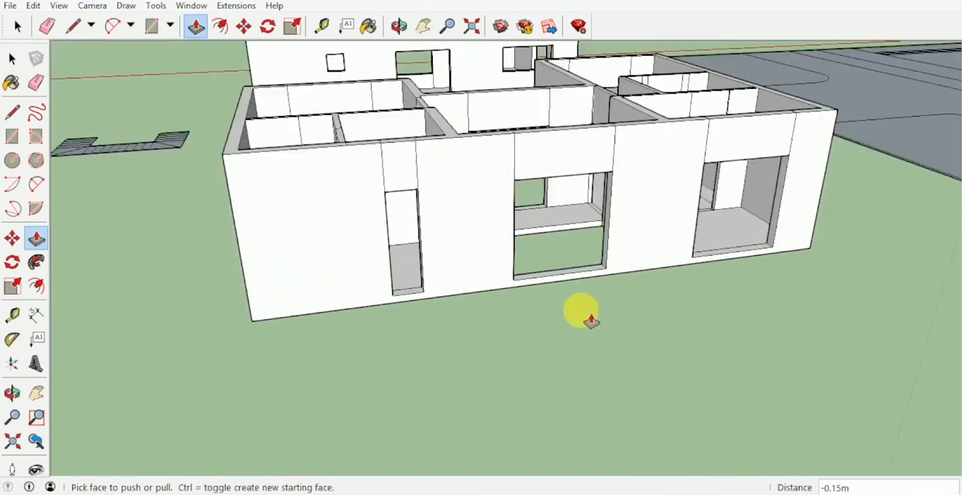
# Push/Pull the sill of the narrow bathroom window in the rear wall up 1.5 m
pyautogui.press('space')
pyautogui.moveTo(596, 301); pyautogui.dragTo(358, 279, button='middle')
pyautogui.scroll(6, 357, 327)
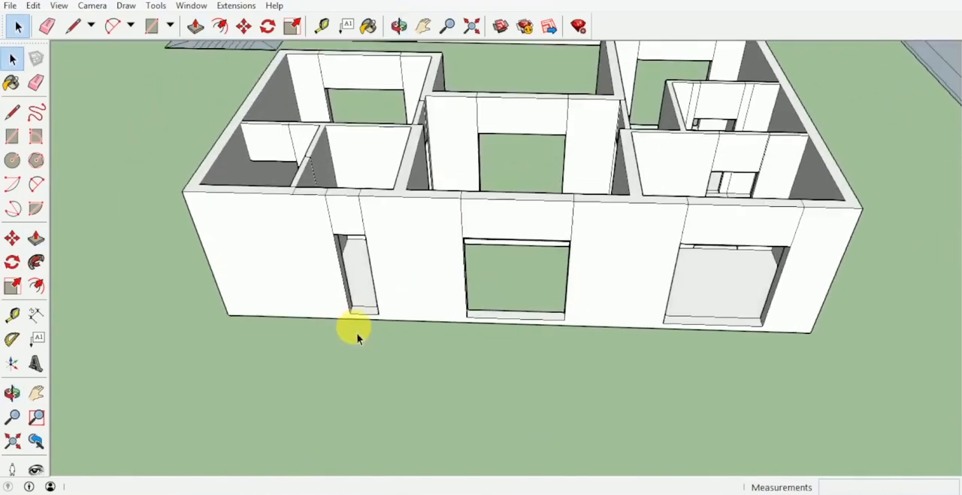
pyautogui.press('p')
pyautogui.click(370, 322)
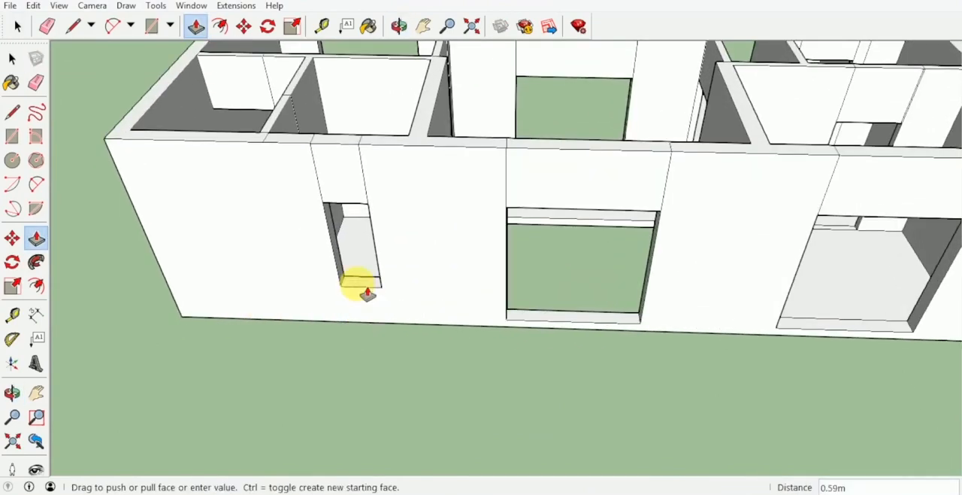
pyautogui.write('1.5')
pyautogui.press('Return')
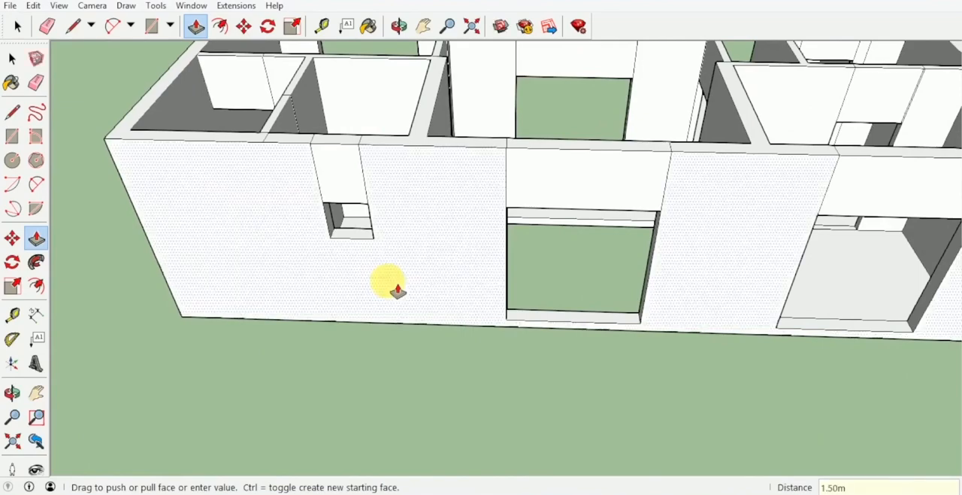
# Raise the sill of the other wing's rear-wall window by 0.90 m
pyautogui.keyDown('shift'); pyautogui.moveTo(479, 258); pyautogui.dragTo(225, 236, button='middle'); pyautogui.keyUp('shift')
pyautogui.click(611, 317)
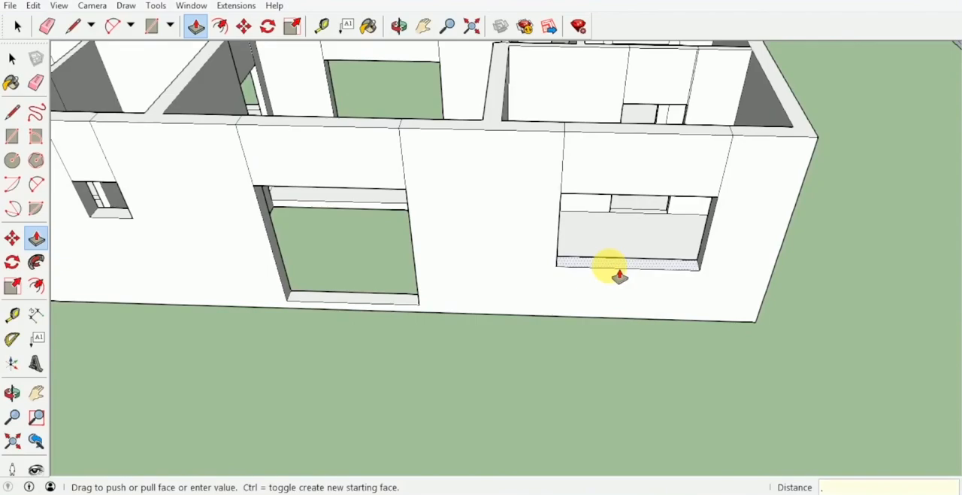
pyautogui.click(603, 280)
# Push/Pull the sills of the front windows in both projecting wings up 0.60 m
pyautogui.moveTo(603, 279); pyautogui.dragTo(568, 336, button='middle')
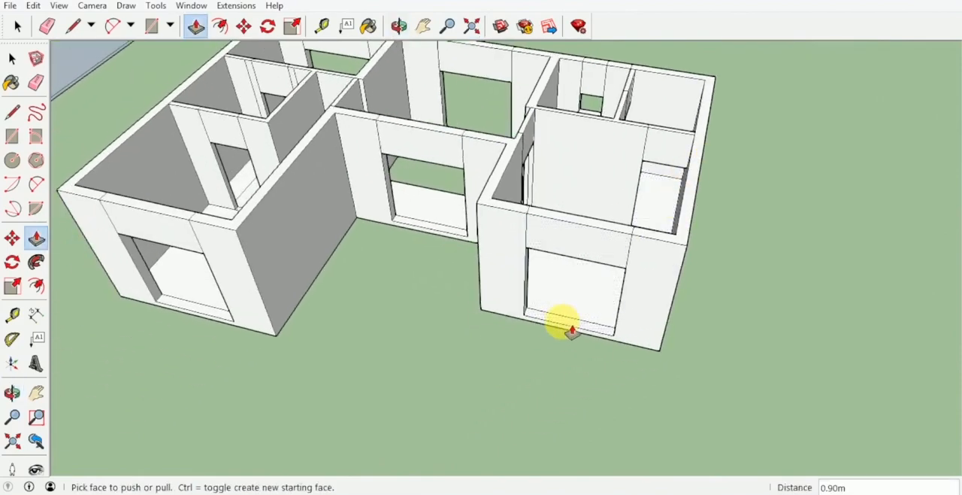
pyautogui.moveTo(571, 331); pyautogui.dragTo(575, 315)
pyautogui.moveTo(575, 314); pyautogui.dragTo(500, 191, button='middle')
pyautogui.moveTo(544, 213); pyautogui.dragTo(613, 209, button='middle')
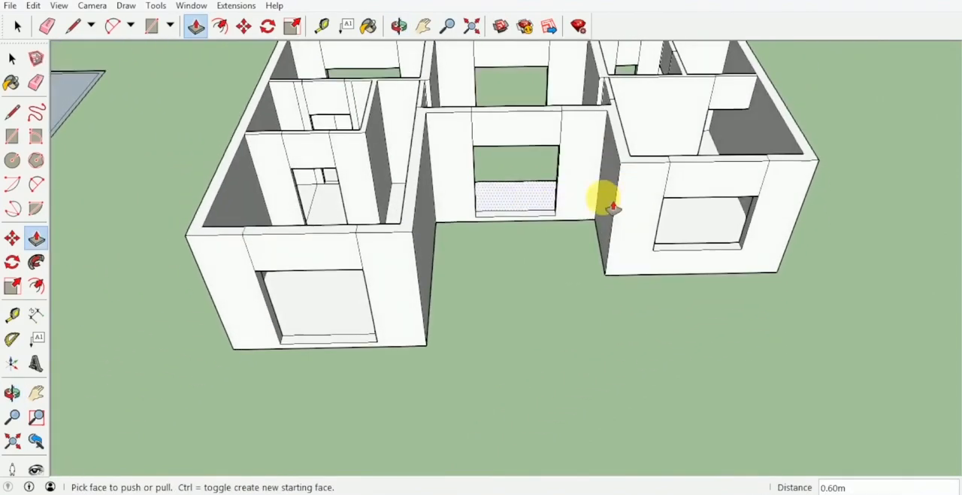
pyautogui.moveTo(525, 222); pyautogui.dragTo(493, 335, button='middle')
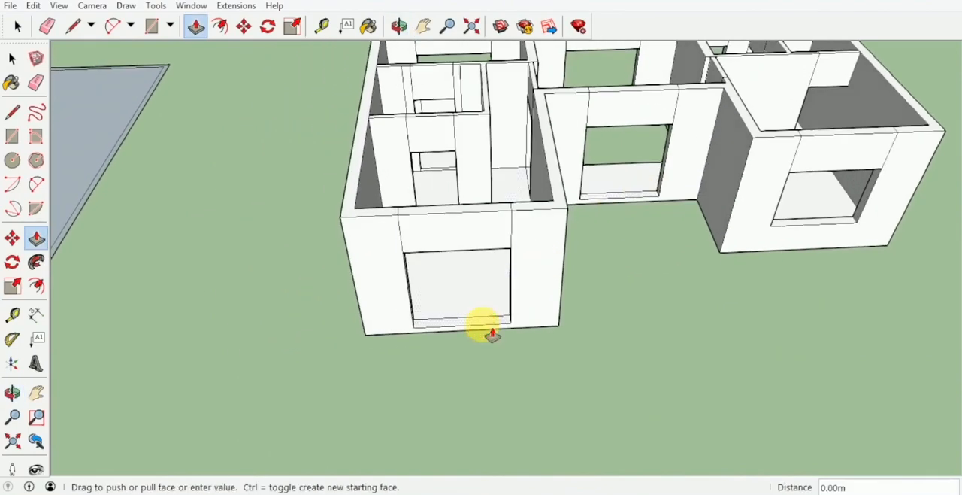
pyautogui.moveTo(492, 334); pyautogui.dragTo(494, 317)
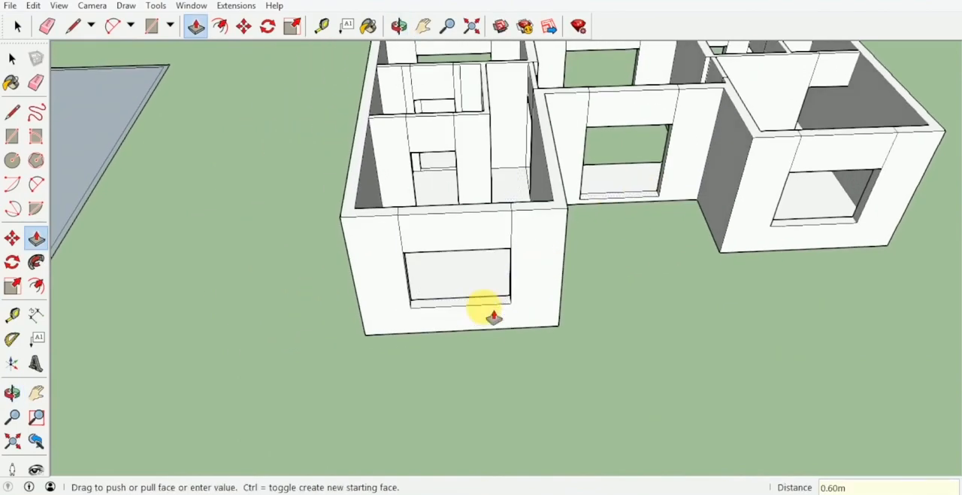
pyautogui.press('space')
# Erase the leftover vertical seam lines above and beside the door and window openings on the upper-floor walls
pyautogui.scroll(-3, 511, 284)
pyautogui.moveTo(514, 282); pyautogui.dragTo(557, 229, button='middle')
pyautogui.scroll(2, 560, 227)
pyautogui.press('e')
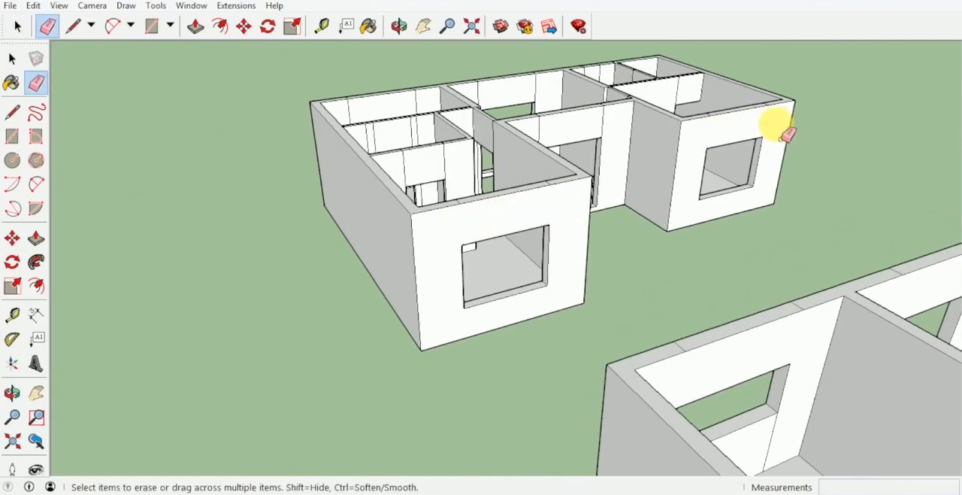
pyautogui.scroll(2, 699, 100)
pyautogui.moveTo(676, 91)
pyautogui.mouseDown(button='middle')
pyautogui.moveTo(594, 112)
pyautogui.moveTo(554, 183)
pyautogui.mouseUp(button='middle')
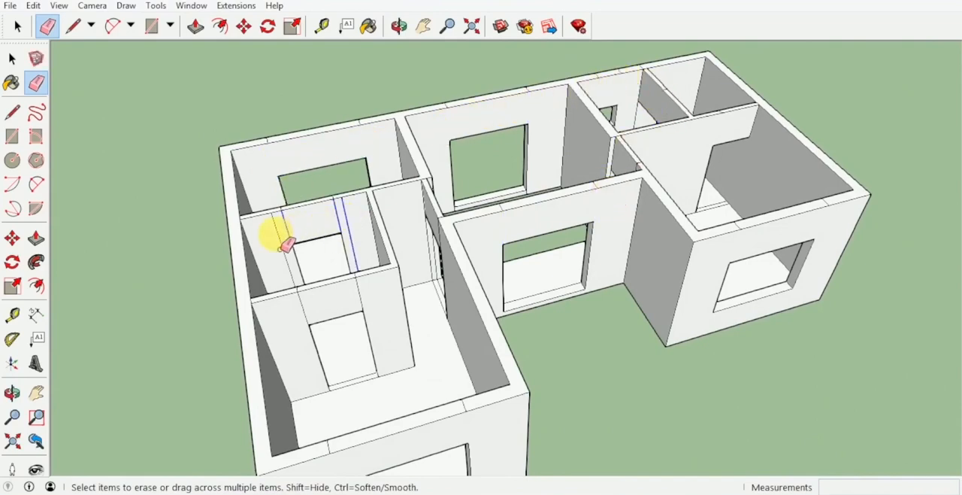
pyautogui.moveTo(302, 319); pyautogui.dragTo(416, 193, button='middle')
# Select the entire upper-floor model and make it a group
pyautogui.moveTo(508, 194); pyautogui.dragTo(773, 391, button='middle')
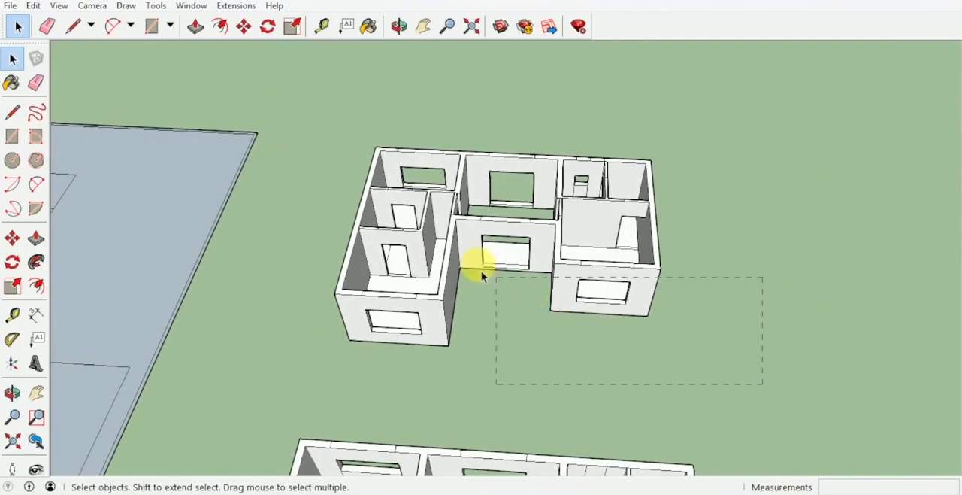
pyautogui.moveTo(321, 115); pyautogui.dragTo(318, 107)
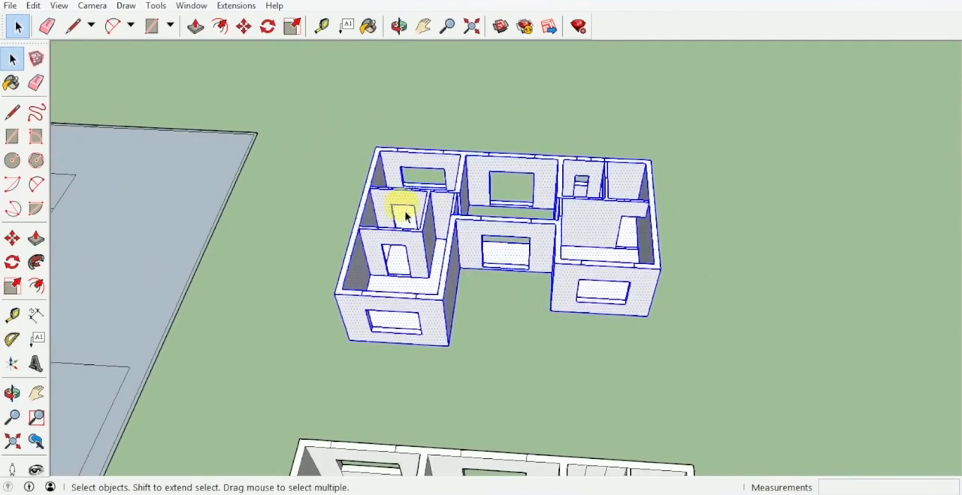
pyautogui.rightClick(435, 278)
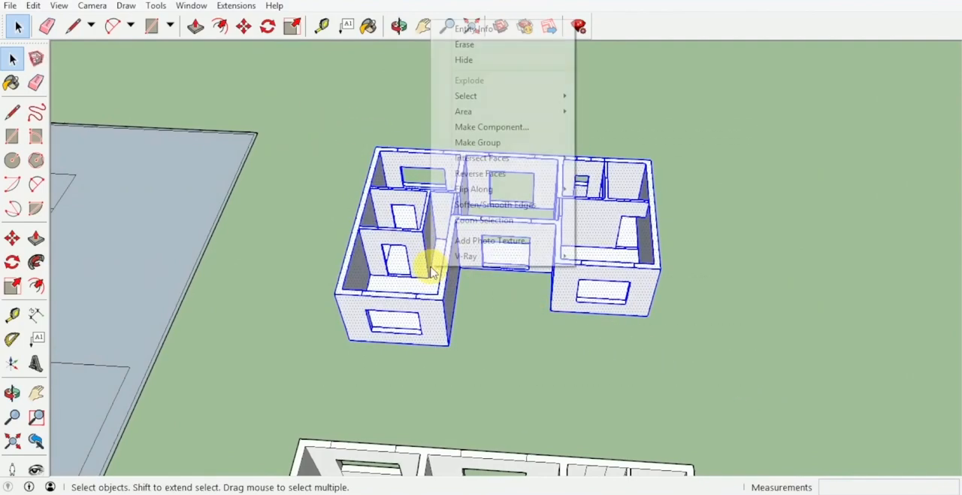
pyautogui.click(516, 143)
pyautogui.click(717, 305)
pyautogui.moveTo(717, 305); pyautogui.dragTo(562, 173, button='middle')
pyautogui.scroll(-3, 583, 226)
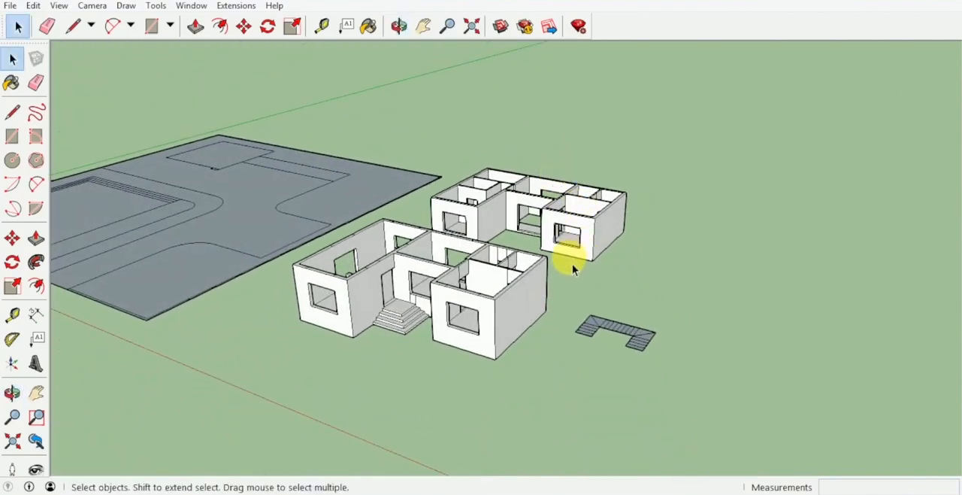
pyautogui.moveTo(573, 269); pyautogui.dragTo(412, 239, button='middle')
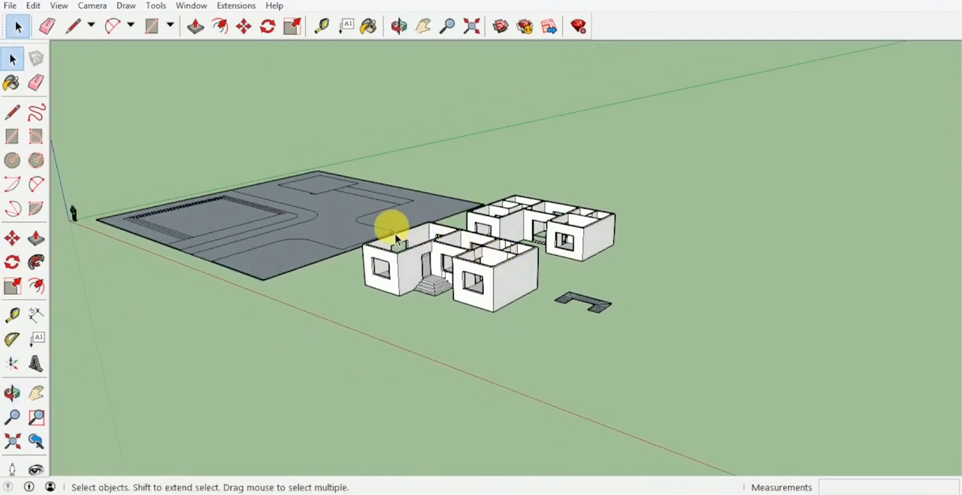